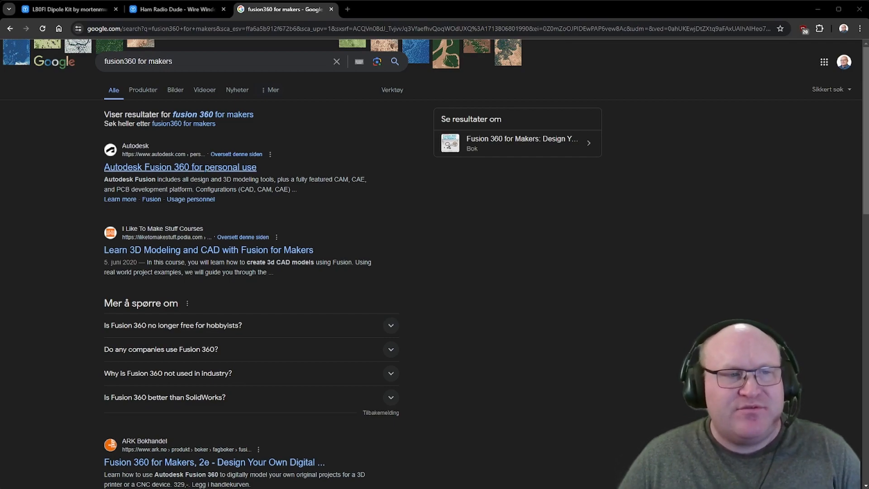
- Open the Autodesk Fusion 360 for personal use page, and examine the finished HRD winder model in Fusion
{"action": "left_click", "coordinate": [180, 167]}
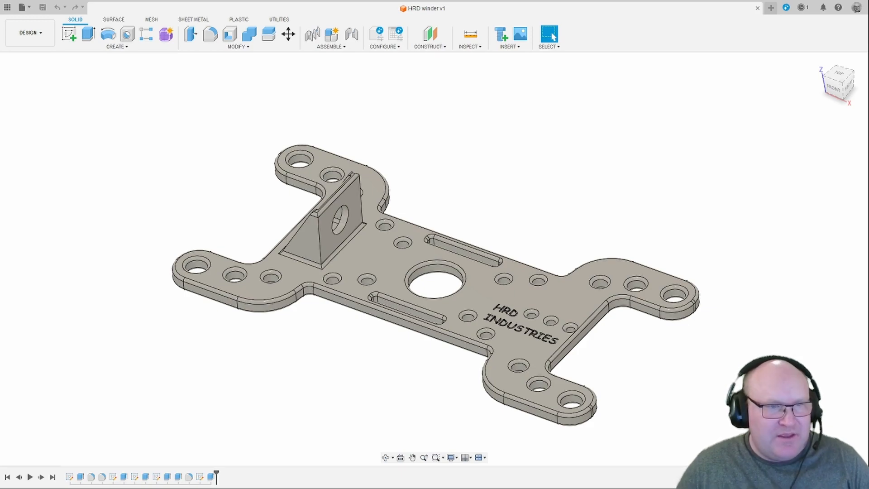
{"action": "middle_click_drag", "start_coordinate": [262, 407], "coordinate": [414, 359], "text": "shift"}
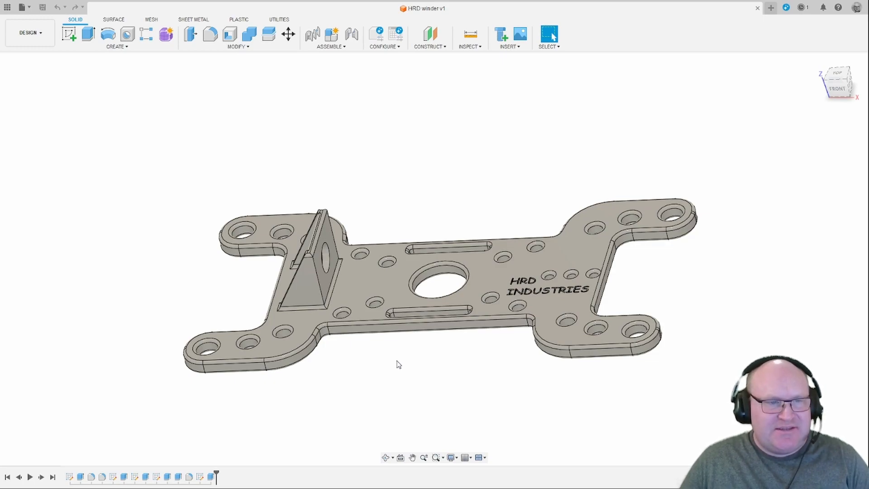
{"action": "middle_click_drag", "start_coordinate": [392, 351], "coordinate": [398, 327], "text": "shift"}
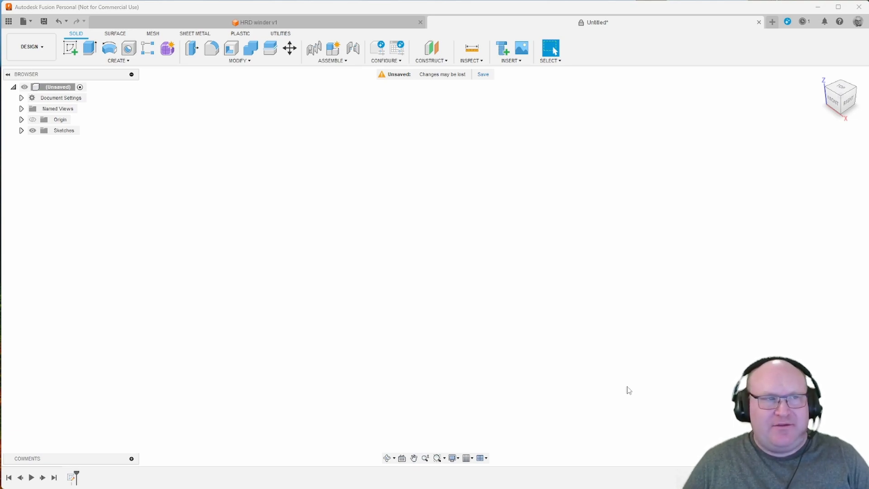
- Sketch a 50 mm diameter circle centred on the origin in a new sketch on the XY plane
{"action": "left_click", "coordinate": [68, 49]}
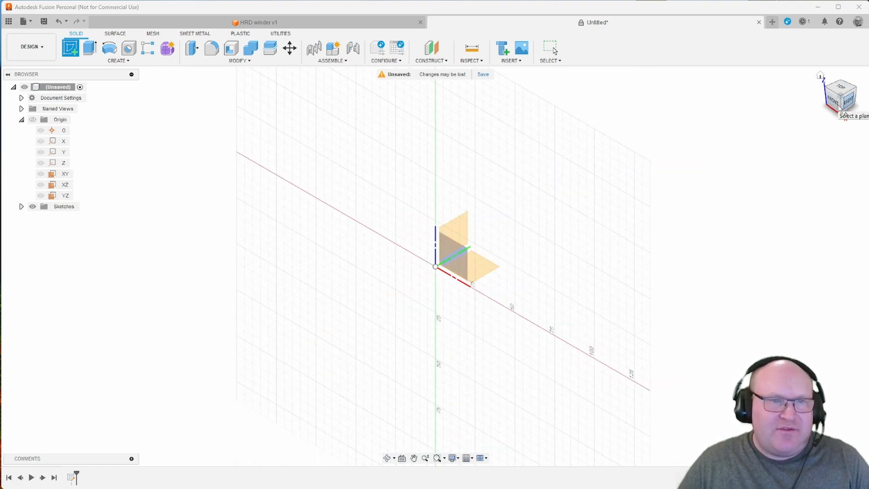
{"action": "left_click", "coordinate": [456, 257]}
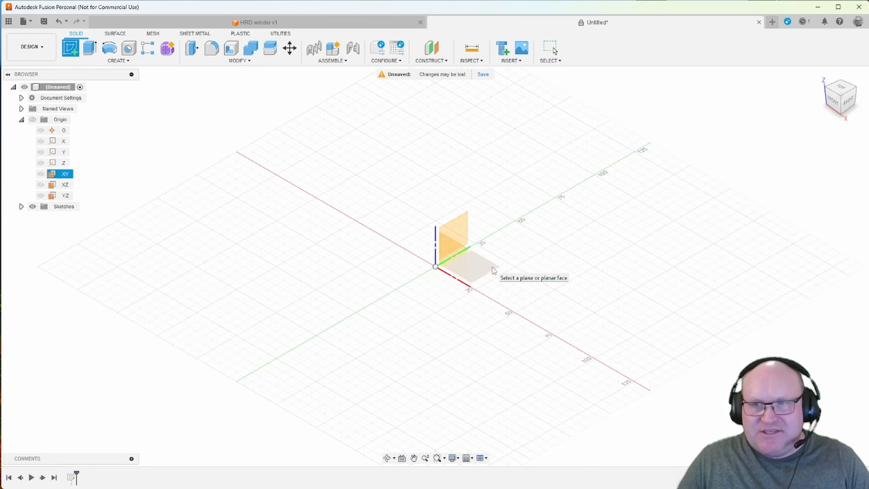
{"action": "left_click", "coordinate": [493, 270]}
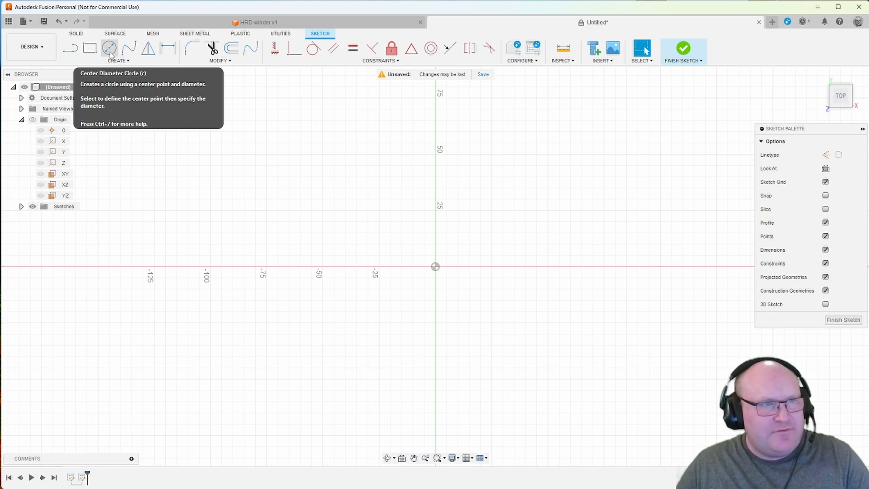
{"action": "left_click", "coordinate": [110, 49]}
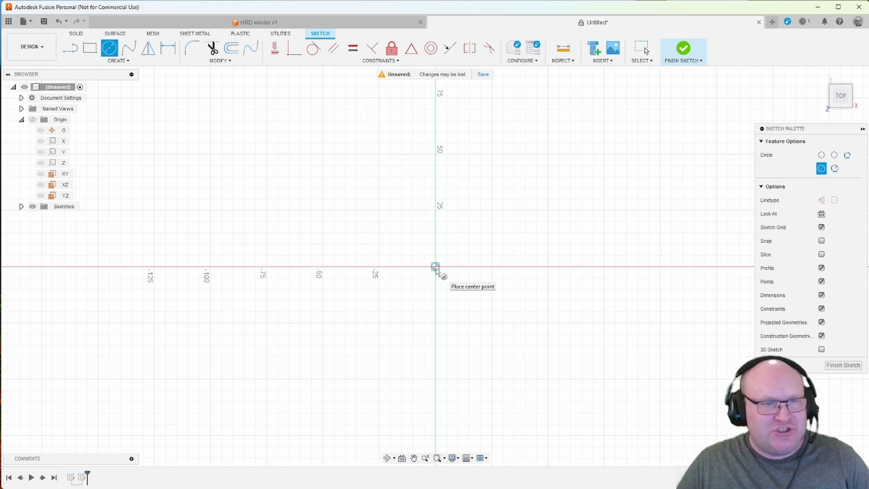
{"action": "left_click", "coordinate": [435, 267]}
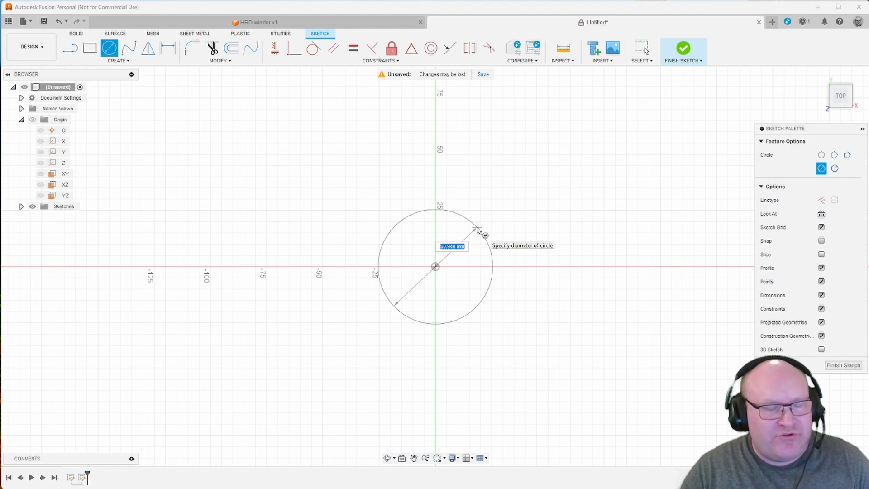
{"action": "type", "text": "50"}
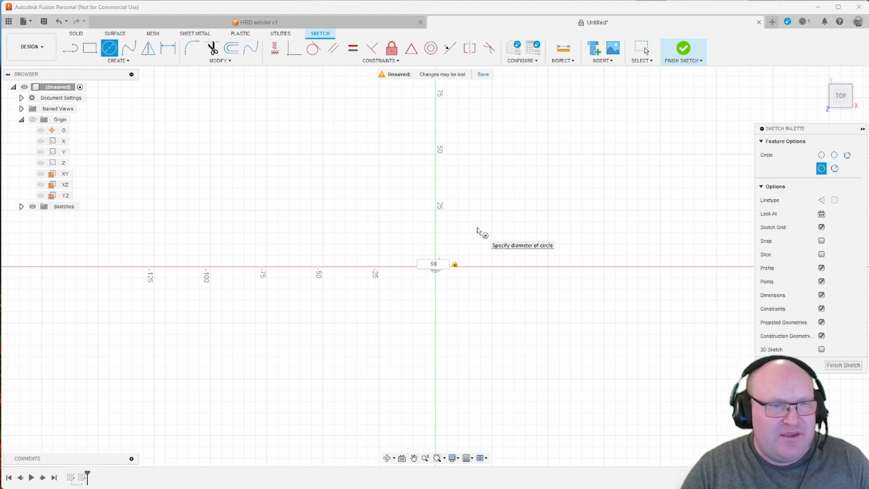
{"action": "key", "text": "Tab"}
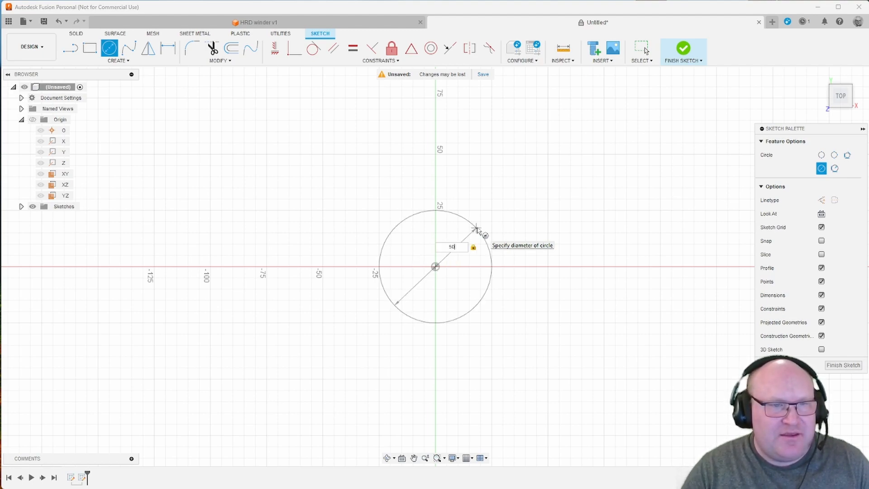
{"action": "key", "text": "Return"}
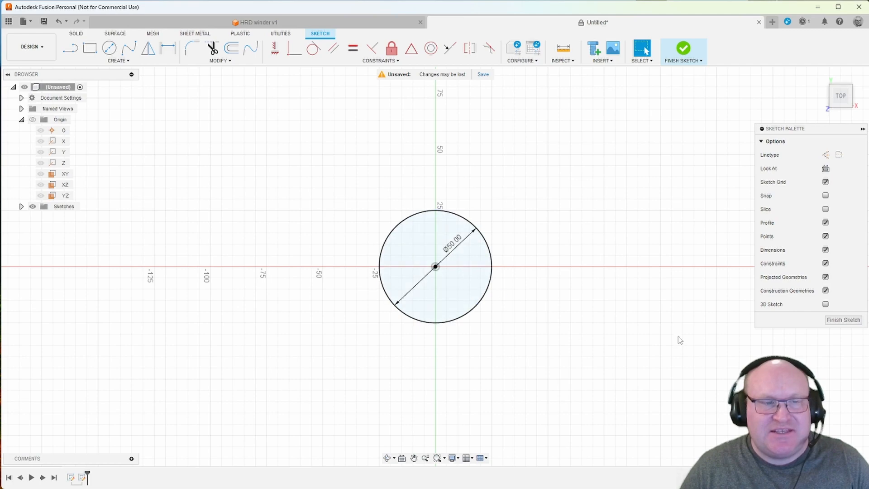
- Set the circle's diameter to 60 mm and finish the sketch
{"action": "double_click", "coordinate": [450, 246]}
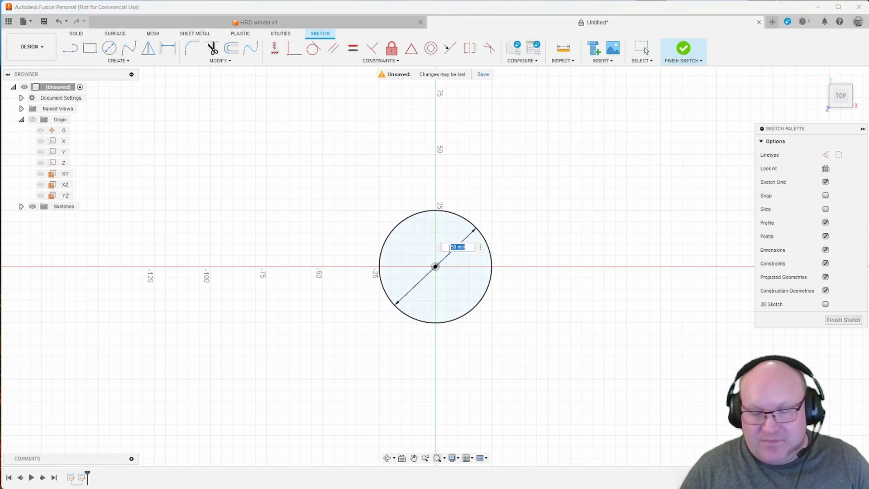
{"action": "type", "text": "60"}
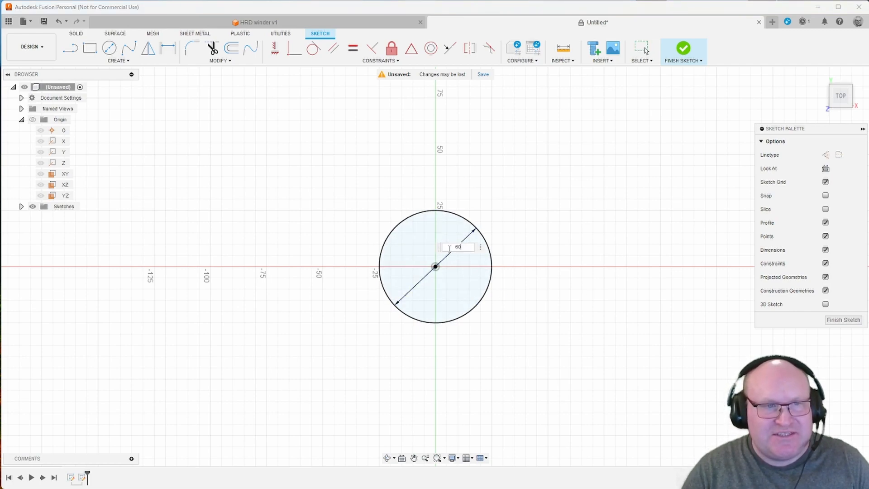
{"action": "key", "text": "Return"}
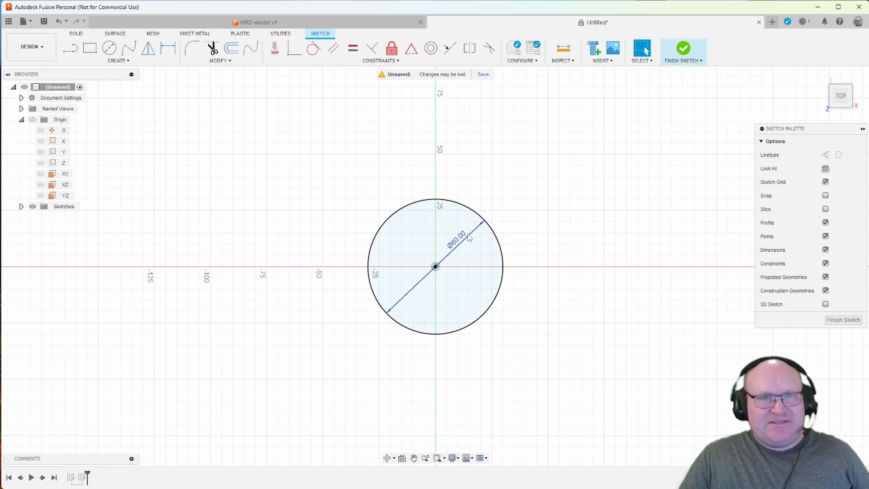
{"action": "left_click", "coordinate": [690, 53]}
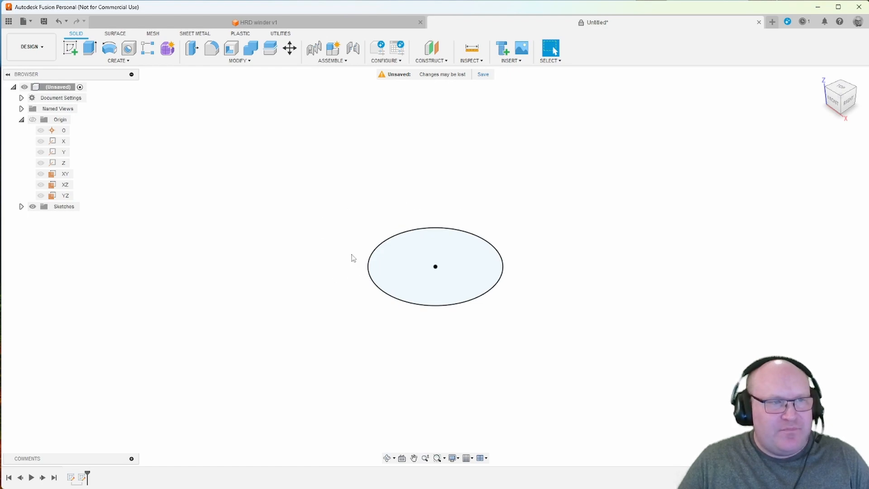
- Extrude the circle profile upward by 35 mm as a new body
{"action": "left_click", "coordinate": [841, 90]}
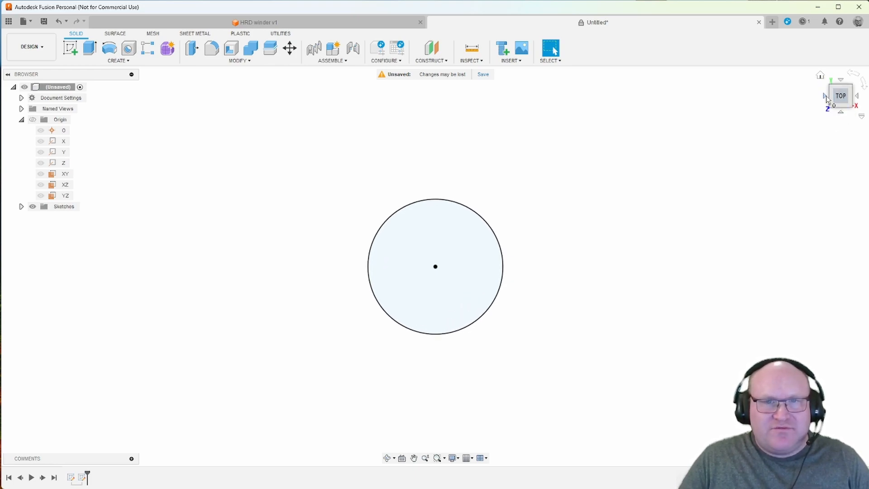
{"action": "left_click", "coordinate": [842, 115]}
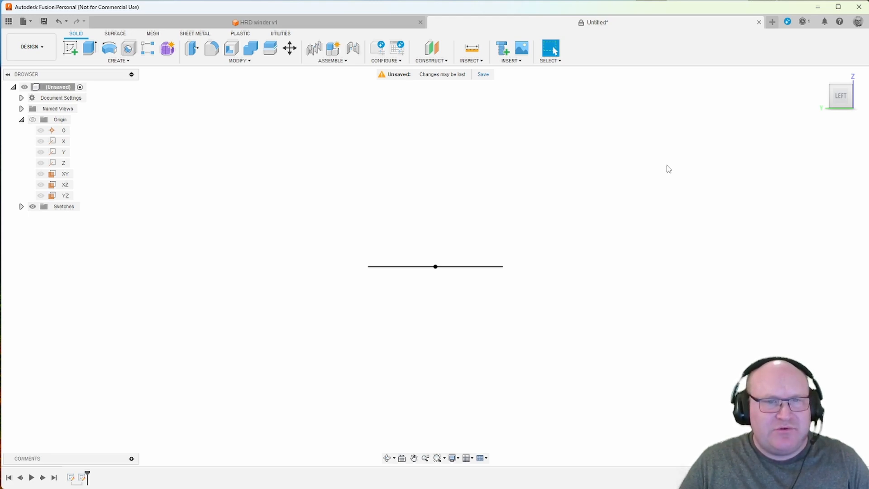
{"action": "key", "text": "F4"}
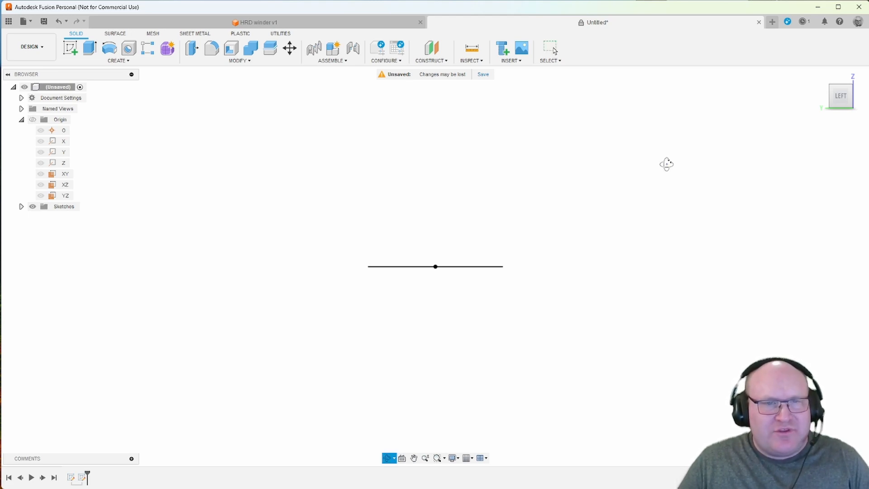
{"action": "left_click_drag", "start_coordinate": [666, 163], "coordinate": [635, 177]}
{"action": "middle_click_drag", "start_coordinate": [583, 170], "coordinate": [550, 171], "text": "shift"}
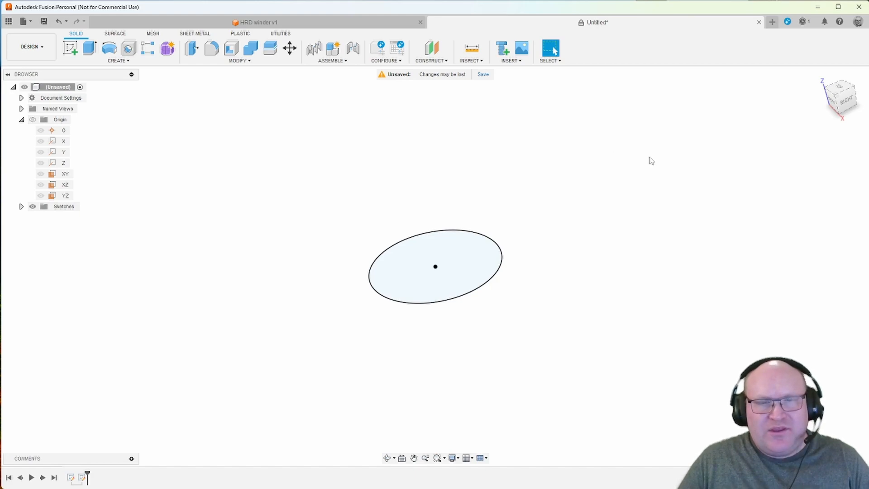
{"action": "left_click", "coordinate": [836, 96]}
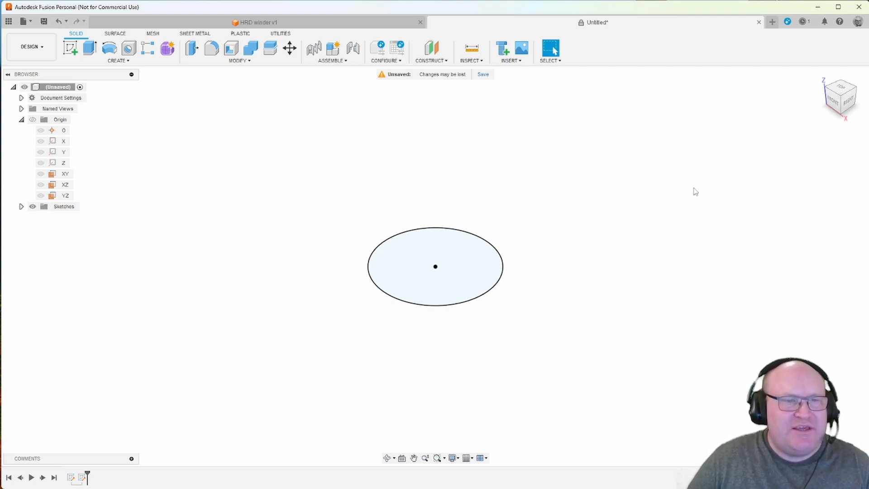
{"action": "left_click", "coordinate": [90, 50]}
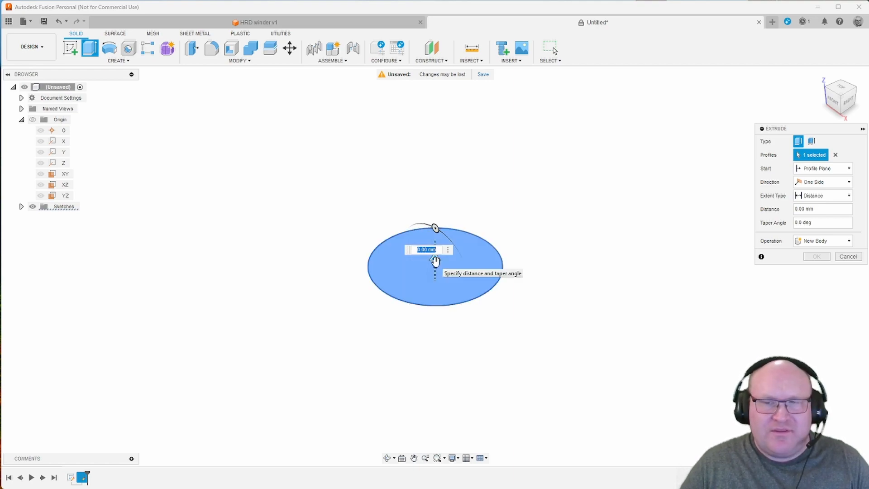
{"action": "left_click_drag", "start_coordinate": [435, 261], "coordinate": [433, 201]}
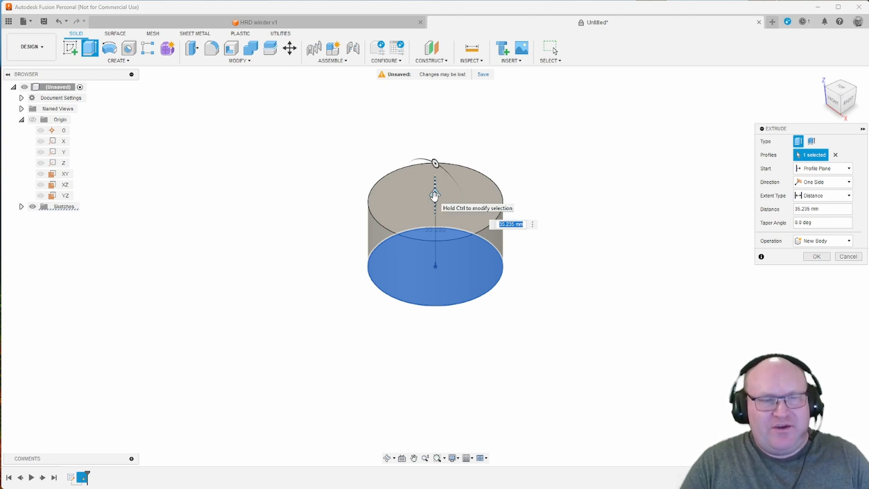
{"action": "type", "text": "35"}
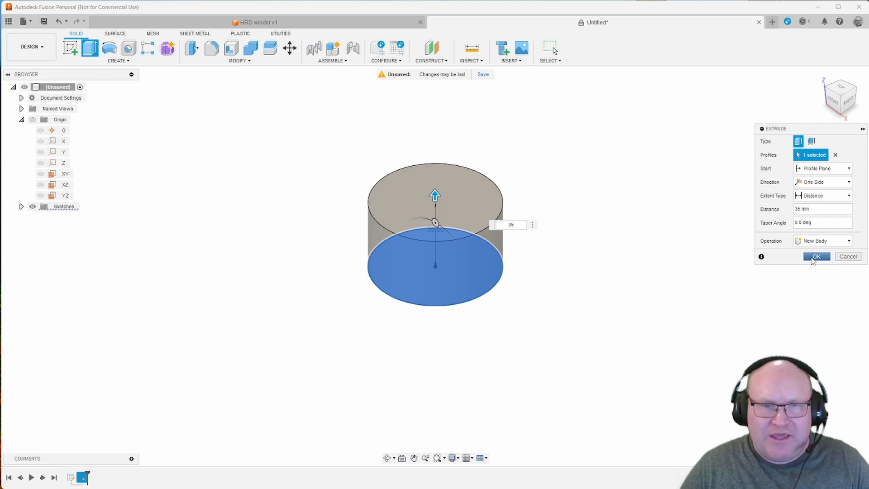
{"action": "left_click", "coordinate": [816, 257]}
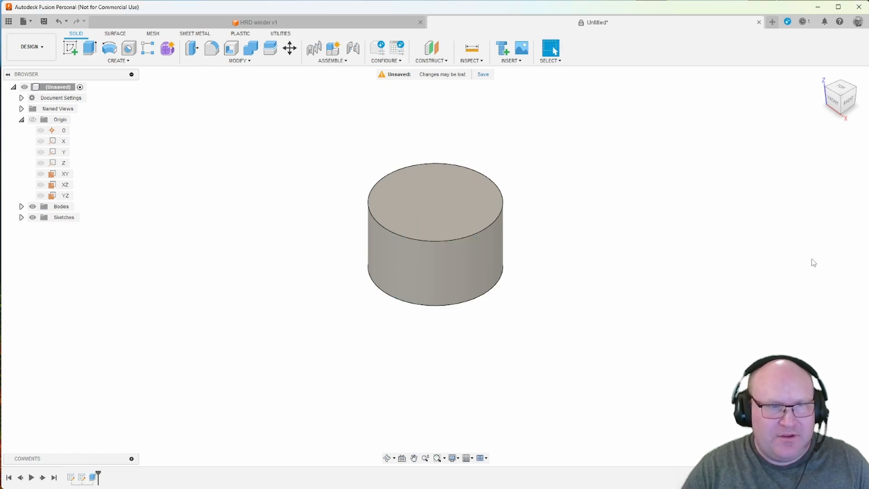
- Roll the design history back to before the extrusion and forward again to the end
{"action": "middle_click_drag", "start_coordinate": [399, 329], "coordinate": [443, 207], "text": "shift"}
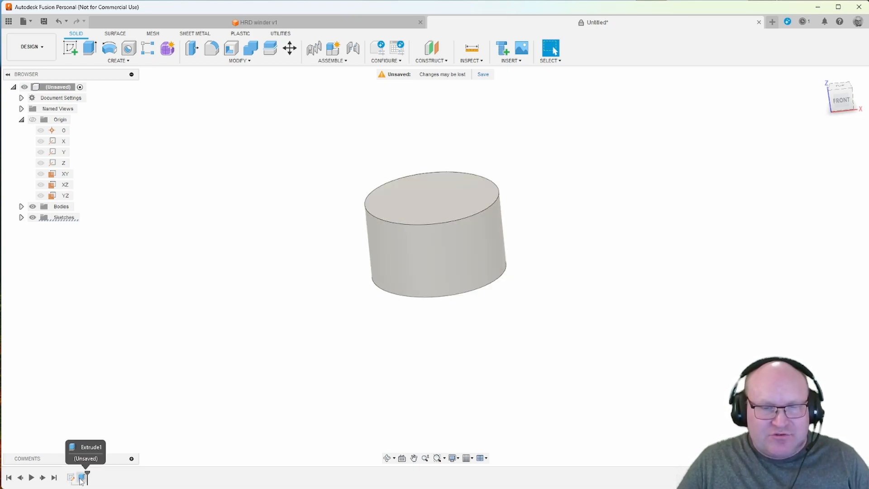
{"action": "left_click_drag", "start_coordinate": [87, 473], "coordinate": [76, 473]}
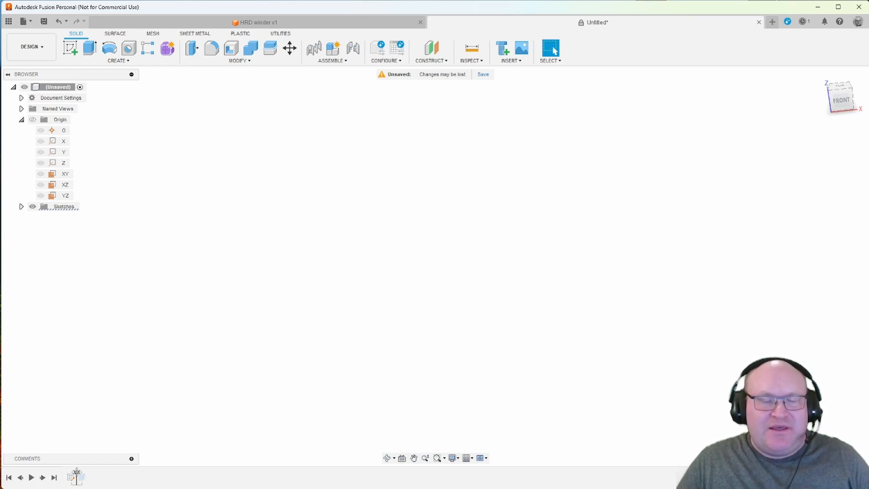
{"action": "left_click_drag", "start_coordinate": [76, 473], "coordinate": [87, 473]}
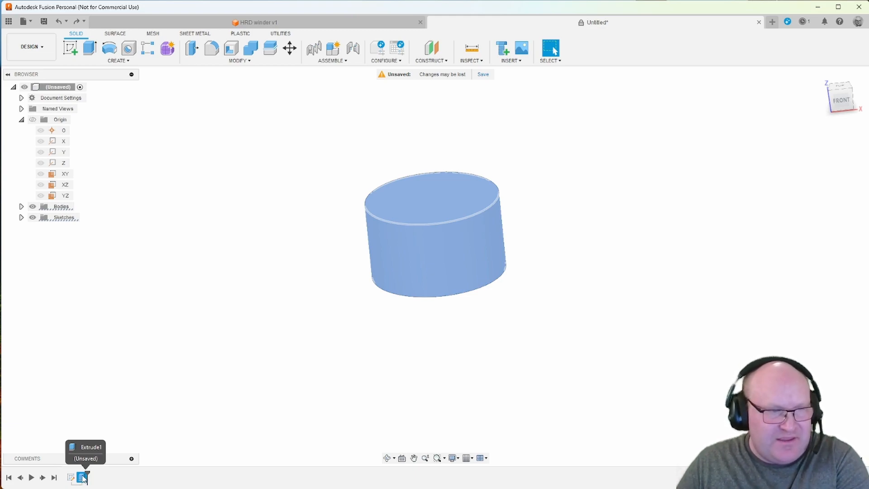
- Delete the cylinder's extrusion and the circle sketch it was based on
{"action": "right_click", "coordinate": [86, 478]}
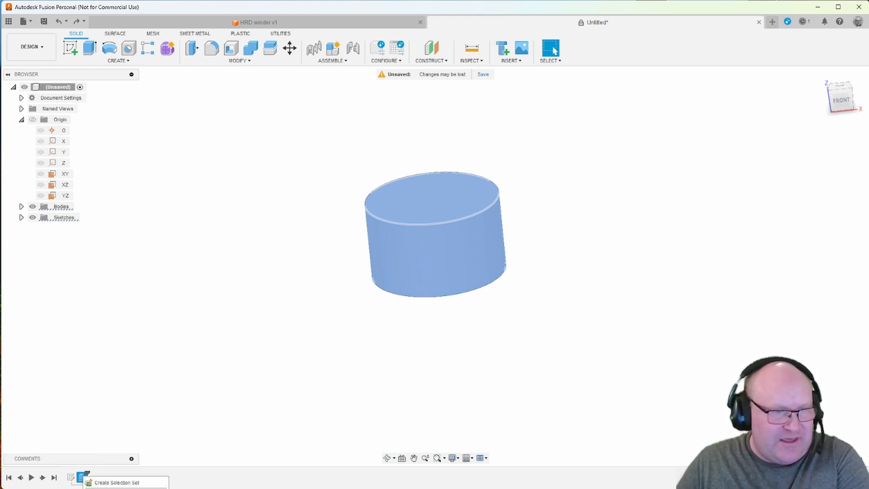
{"action": "left_click", "coordinate": [104, 488]}
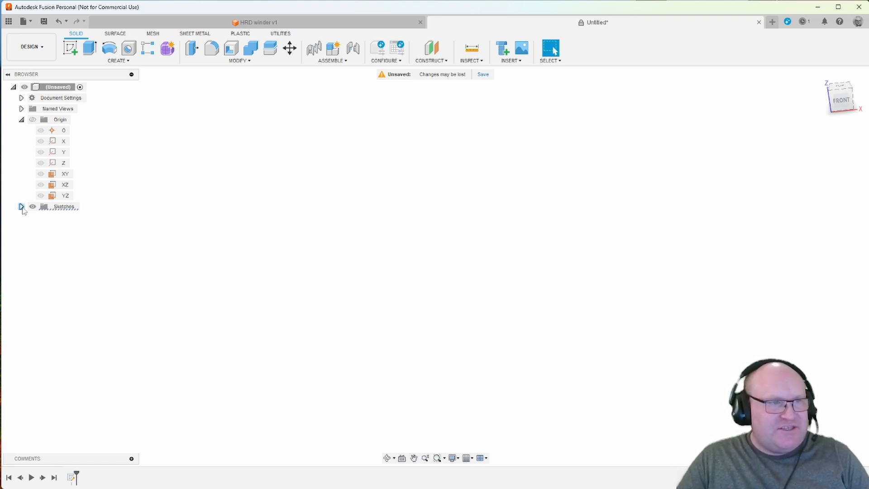
{"action": "left_click", "coordinate": [21, 119]}
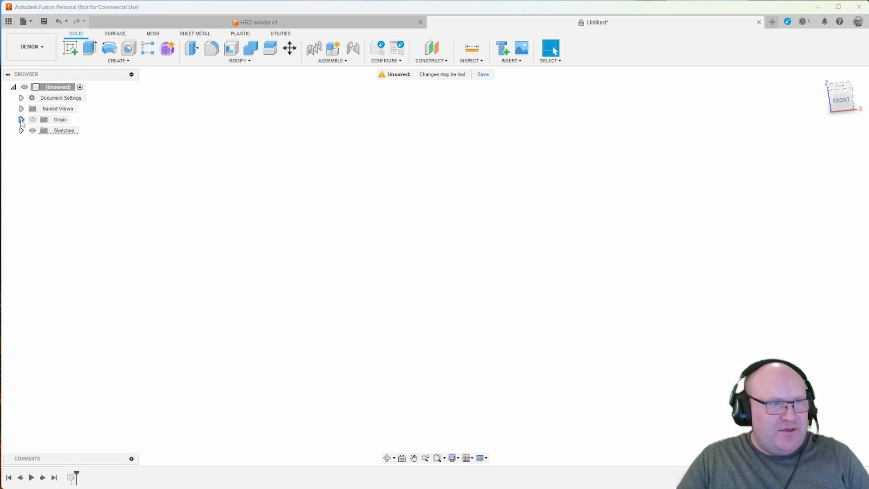
{"action": "left_click", "coordinate": [21, 130]}
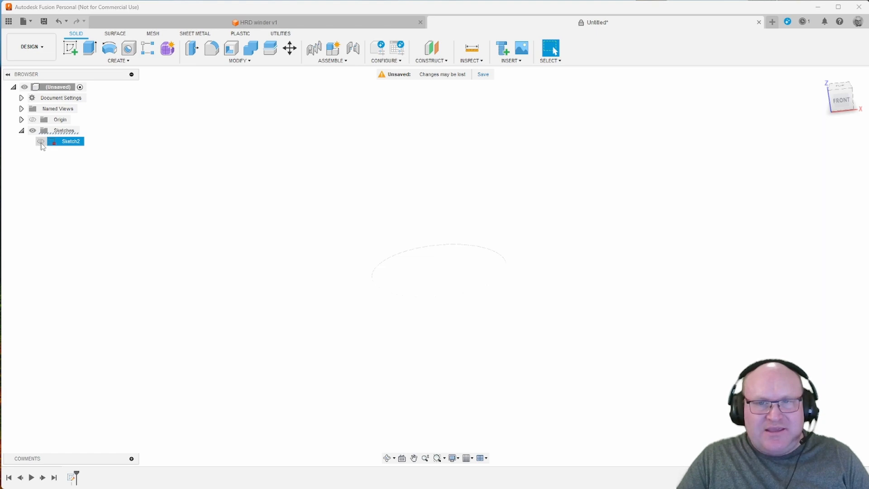
{"action": "left_click", "coordinate": [41, 142]}
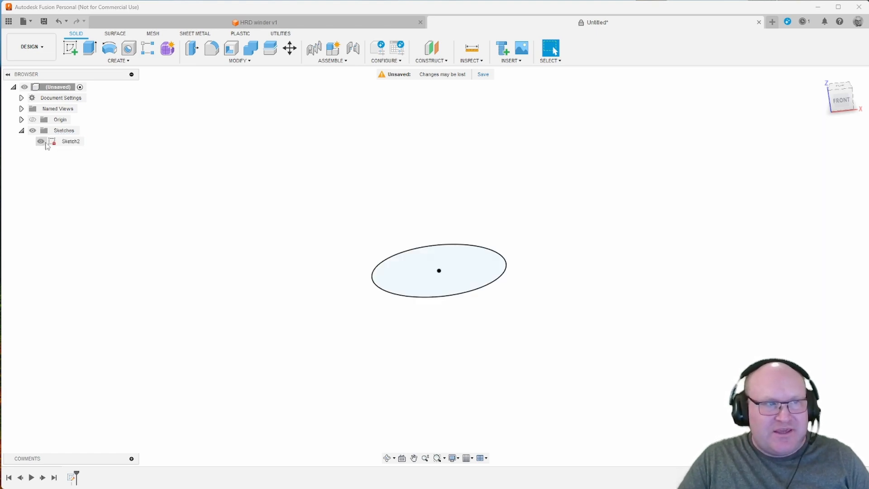
{"action": "right_click", "coordinate": [64, 144]}
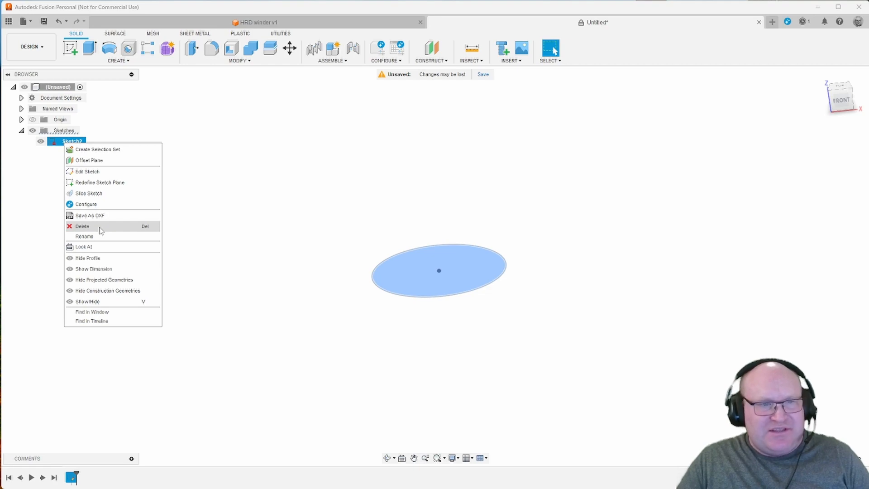
{"action": "left_click", "coordinate": [82, 226]}
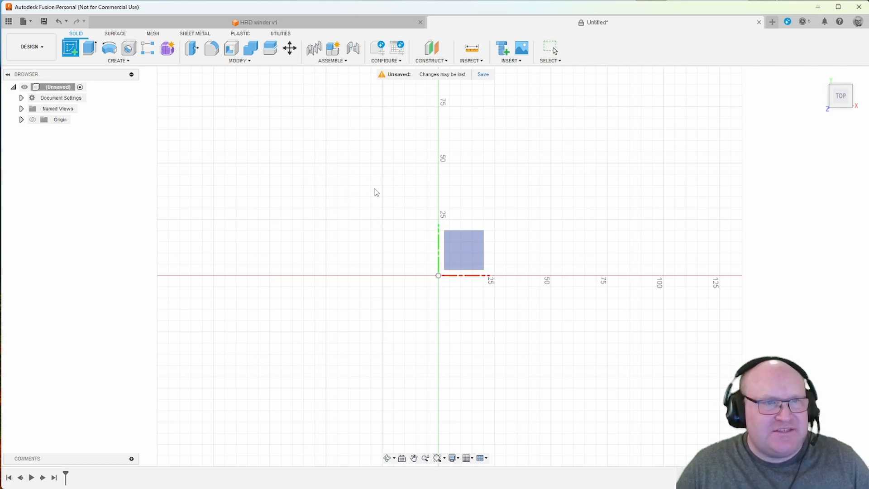
- Start a new sketch on the XY plane
{"action": "left_click", "coordinate": [468, 248]}
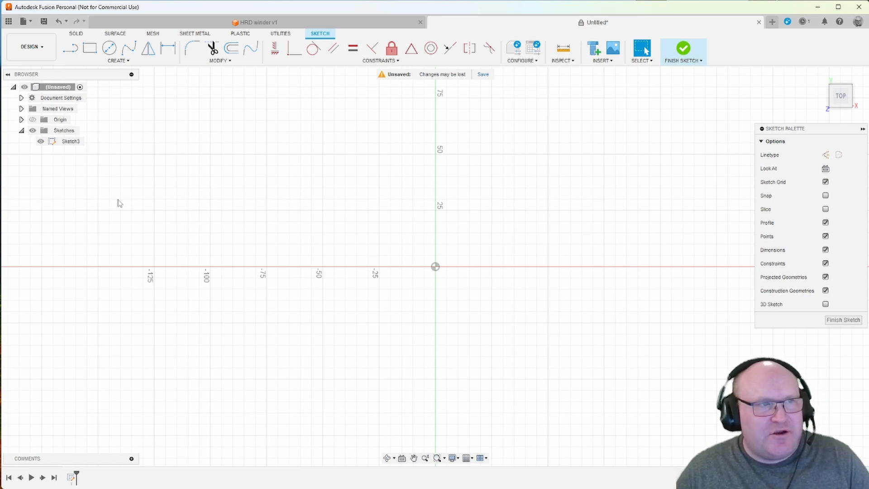
- Draw a vertical line about 66 mm long upward from the origin
{"action": "left_click", "coordinate": [71, 49]}
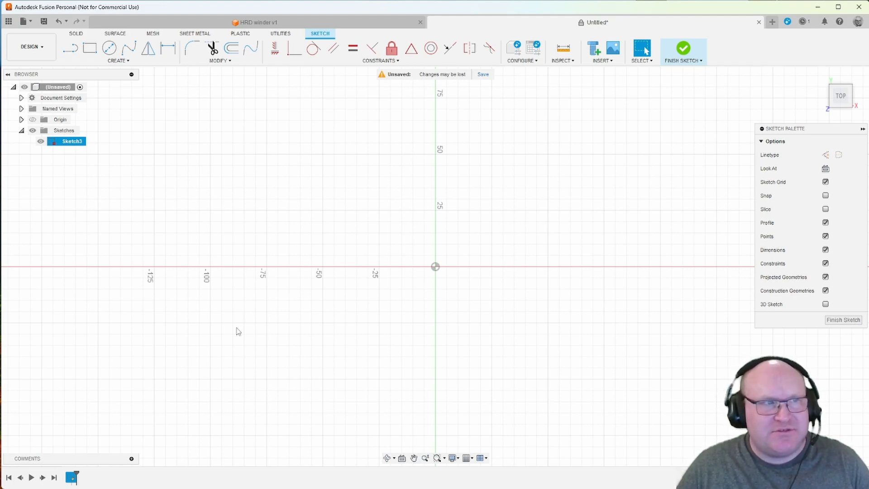
{"action": "left_click", "coordinate": [67, 48]}
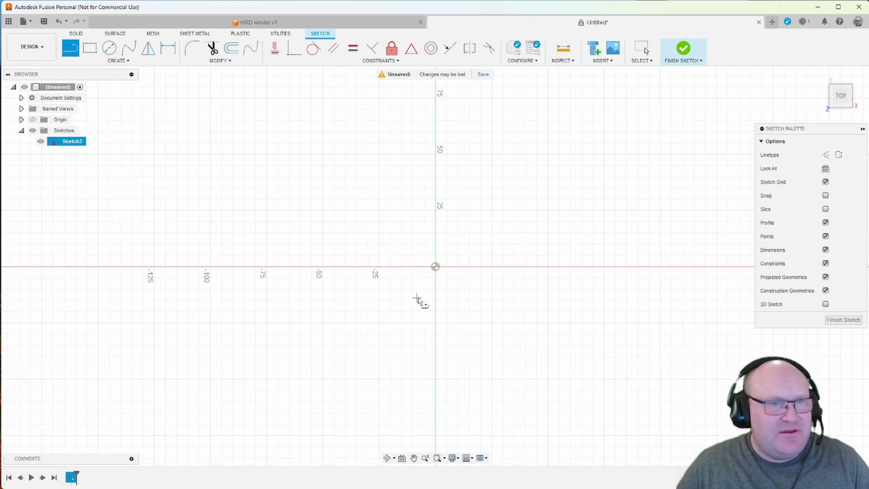
{"action": "left_click", "coordinate": [435, 267]}
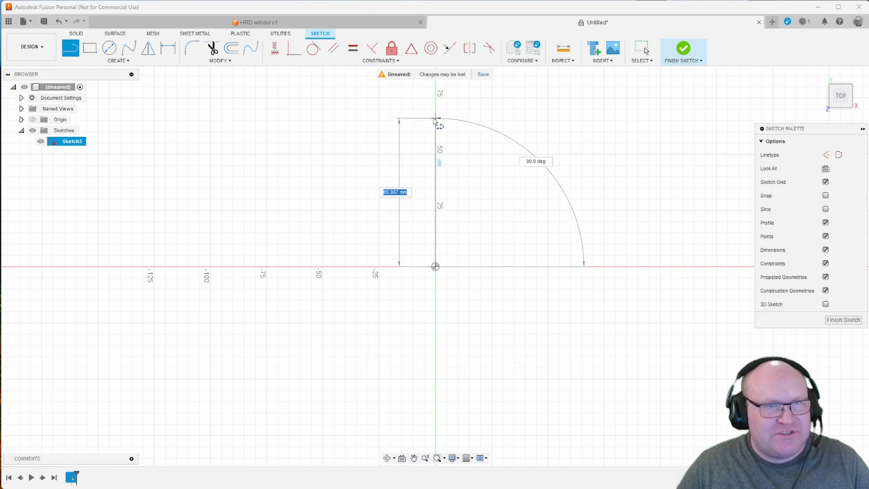
{"action": "double_click", "coordinate": [435, 118]}
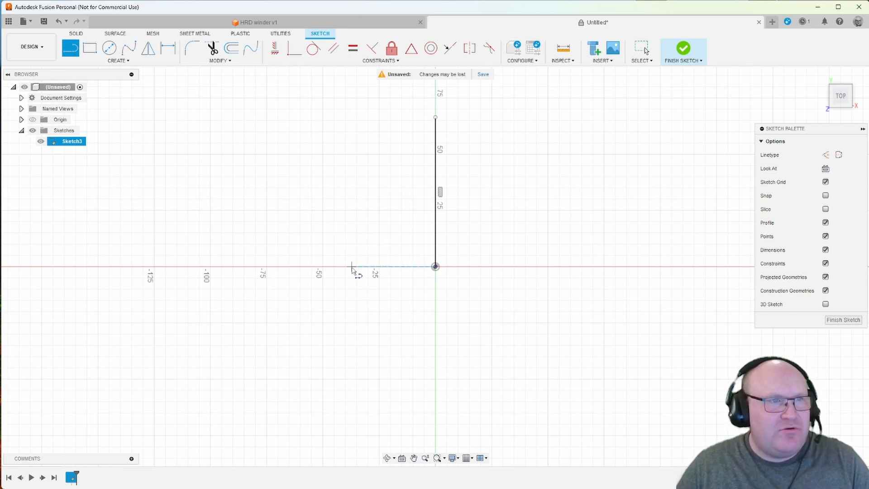
- Dimension the vertical line's length to 40 mm
{"action": "left_click", "coordinate": [173, 49]}
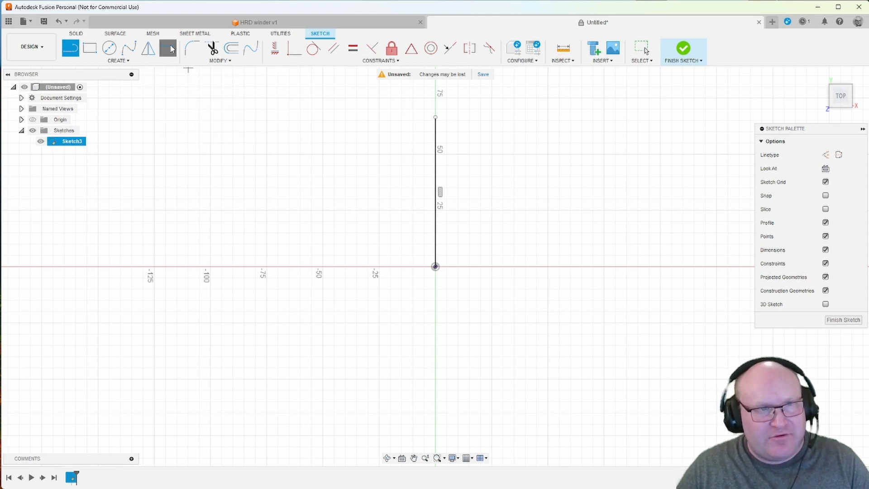
{"action": "left_click", "coordinate": [435, 191]}
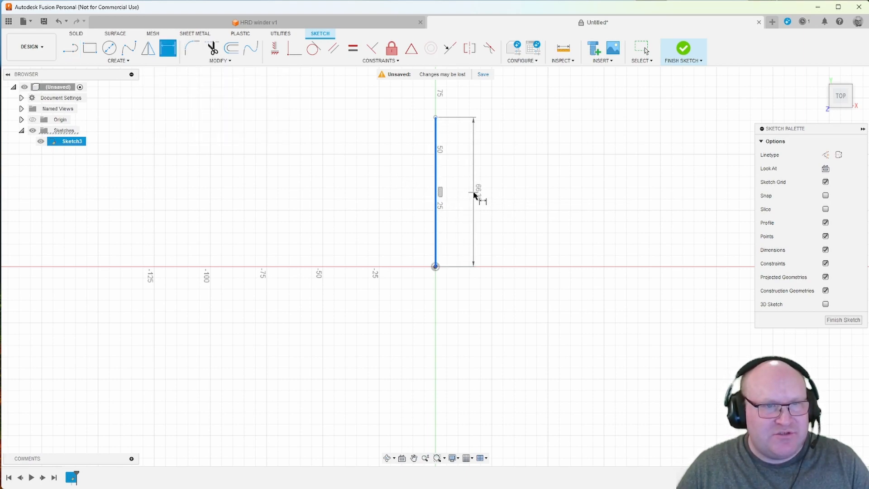
{"action": "left_click", "coordinate": [473, 196]}
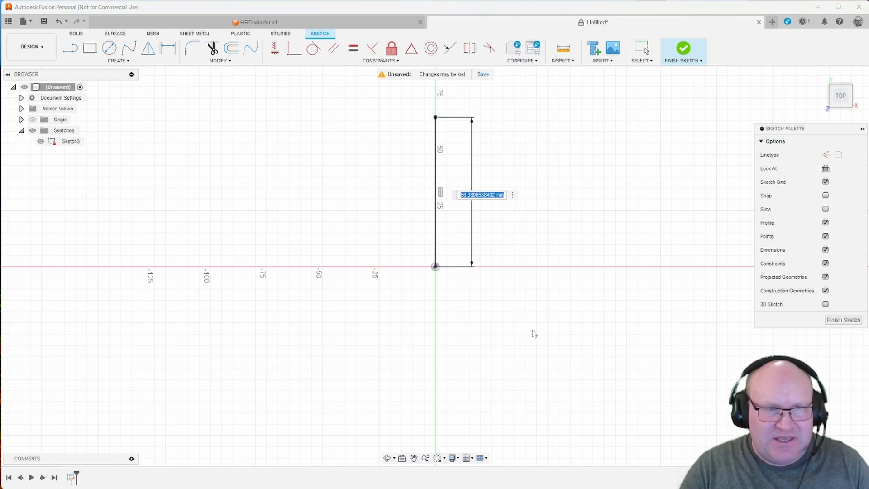
{"action": "type", "text": "40"}
{"action": "key", "text": "Return"}
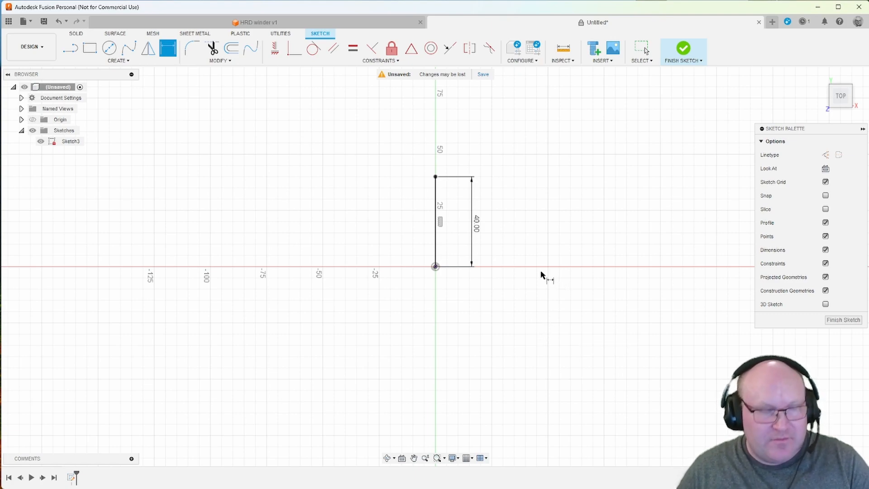
- Draw a 75 mm horizontal line from the origin along the negative X axis
{"action": "left_click", "coordinate": [70, 54]}
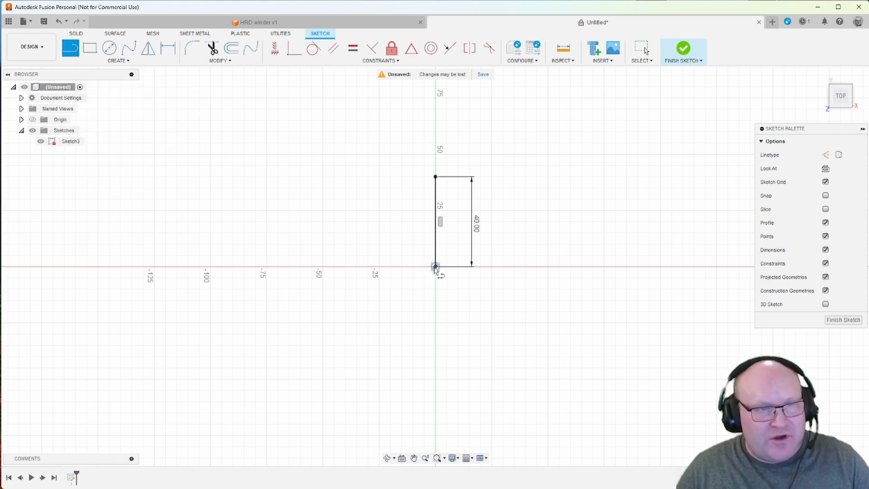
{"action": "left_click_drag", "start_coordinate": [435, 267], "coordinate": [265, 268]}
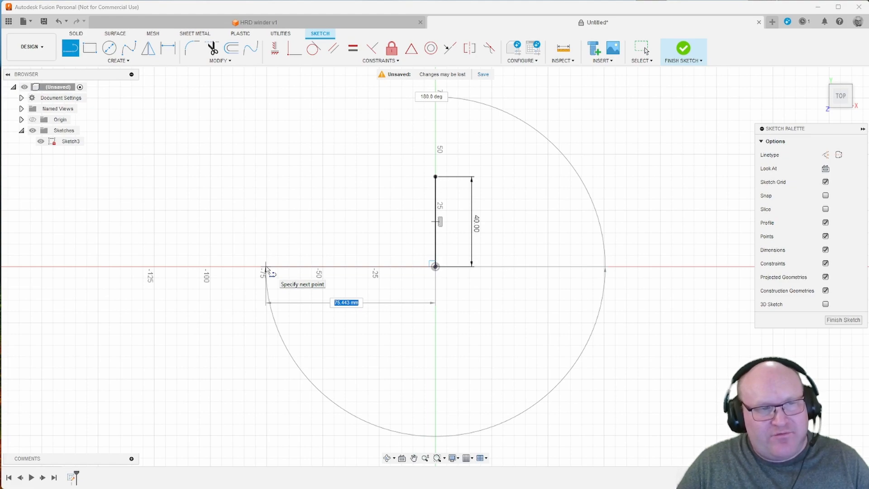
{"action": "left_click_drag", "start_coordinate": [265, 268], "coordinate": [273, 269]}
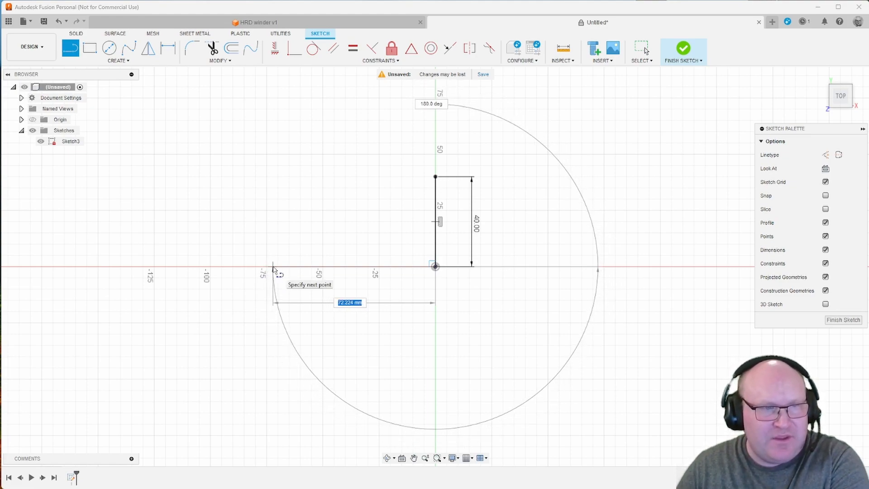
{"action": "type", "text": "75"}
{"action": "key", "text": "Tab"}
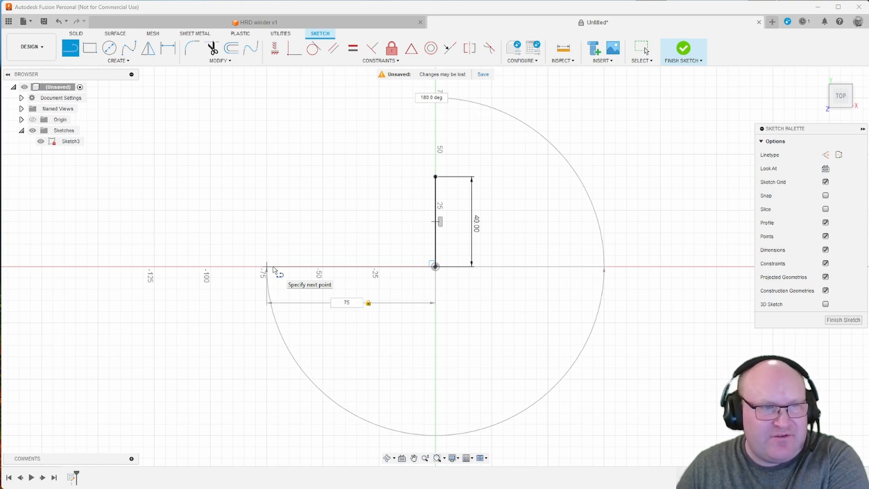
{"action": "key", "text": "Return"}
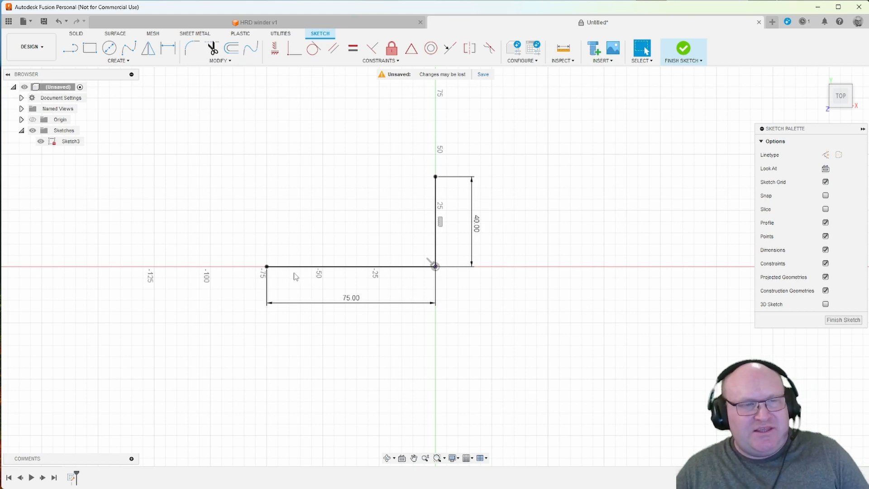
- Convert the 40 mm vertical line and the 75 mm horizontal line to construction lines
{"action": "left_click", "coordinate": [436, 233]}
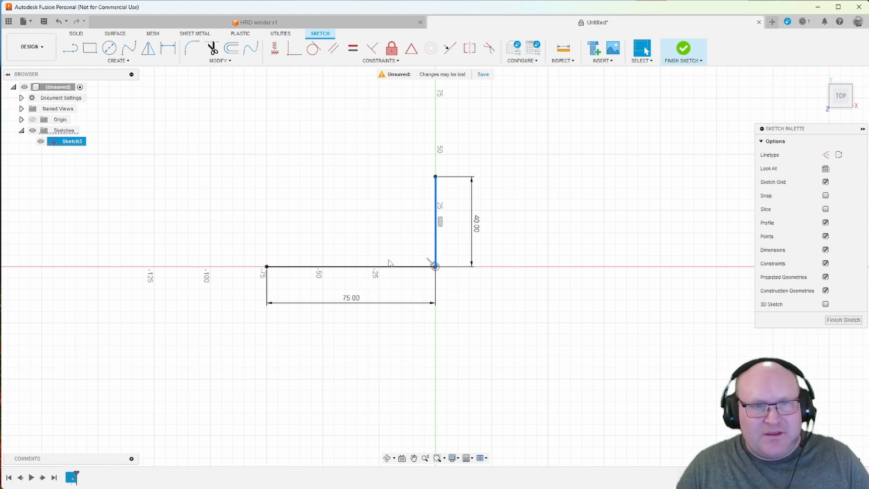
{"action": "left_click", "coordinate": [826, 156]}
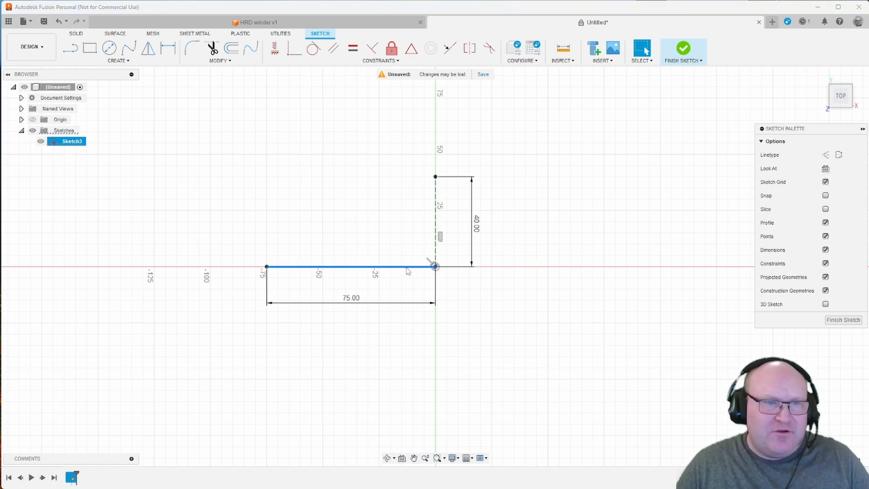
{"action": "left_click", "coordinate": [826, 156]}
{"action": "left_click", "coordinate": [302, 248]}
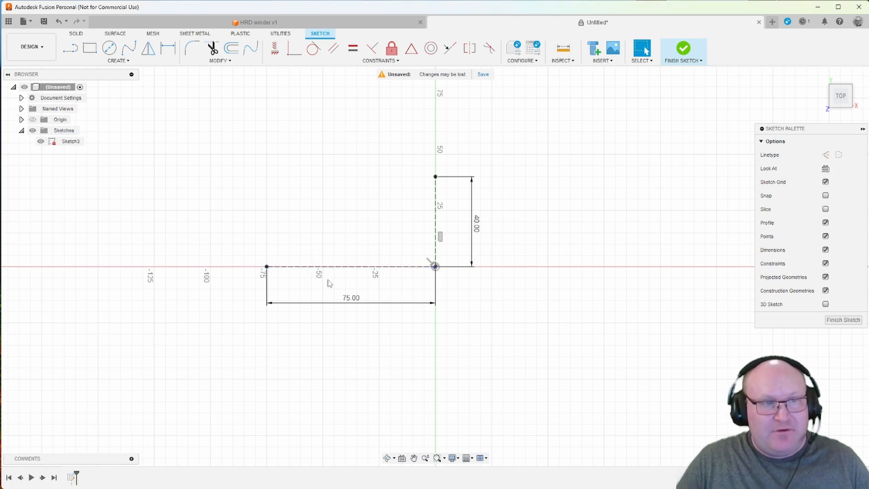
{"action": "left_click", "coordinate": [436, 240]}
{"action": "left_click", "coordinate": [420, 266]}
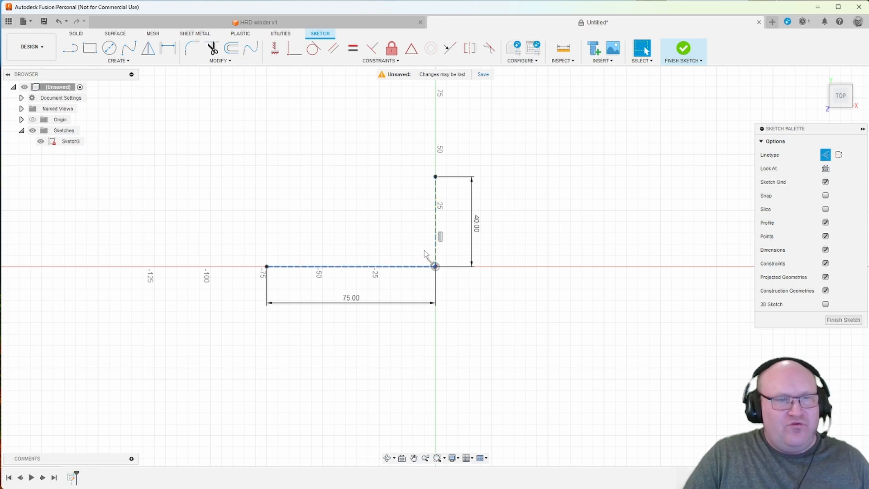
{"action": "left_click", "coordinate": [437, 250]}
{"action": "left_click", "coordinate": [343, 197]}
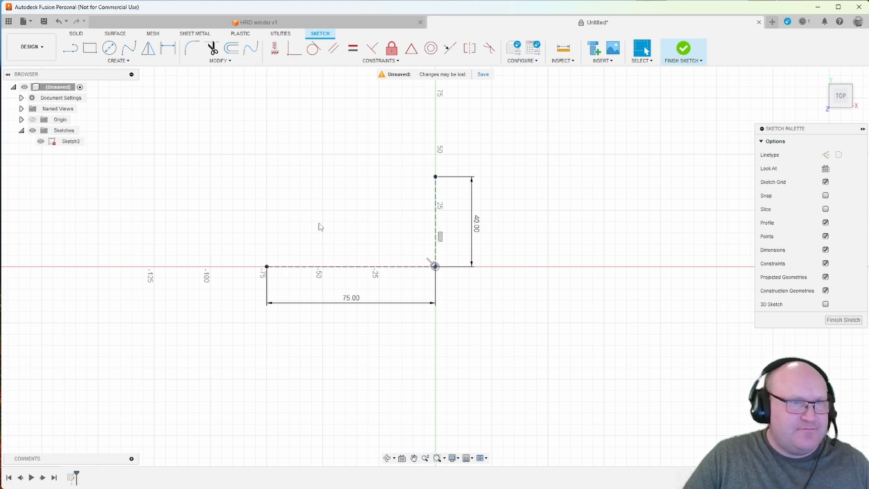
- Draw a 50 mm horizontal line leftward from the midpoint of the vertical construction line
{"action": "left_click", "coordinate": [68, 50]}
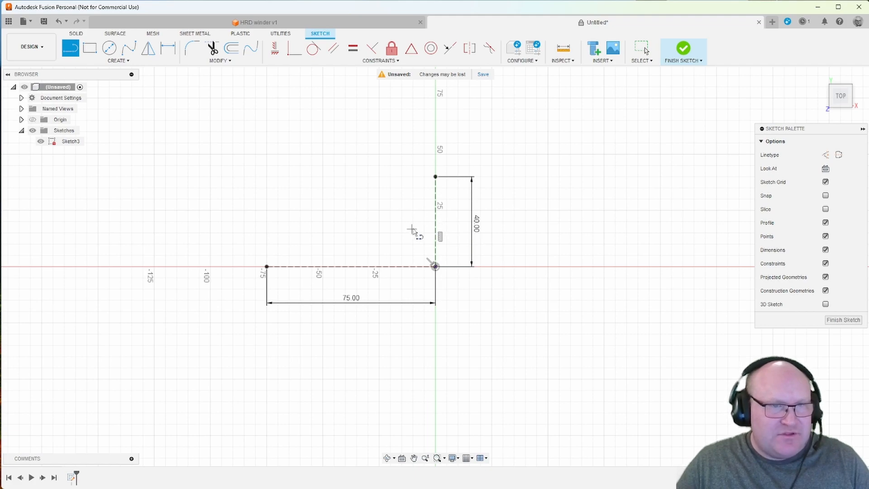
{"action": "left_click", "coordinate": [435, 223]}
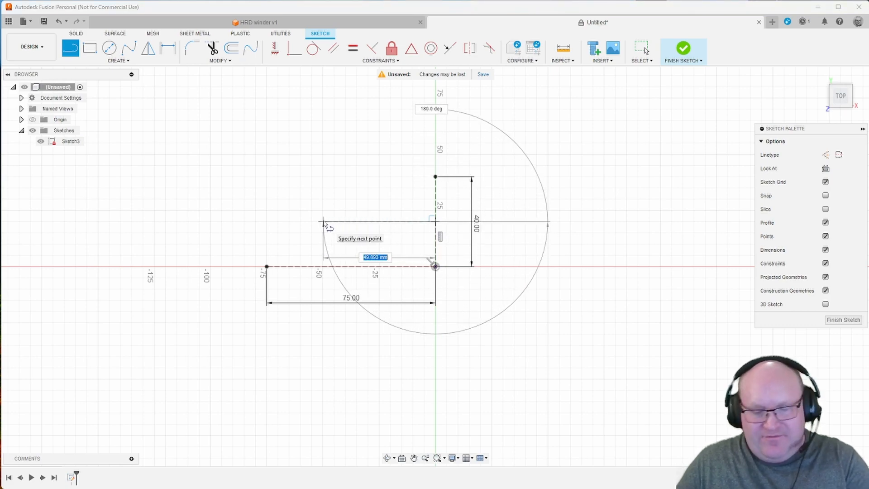
{"action": "type", "text": "50"}
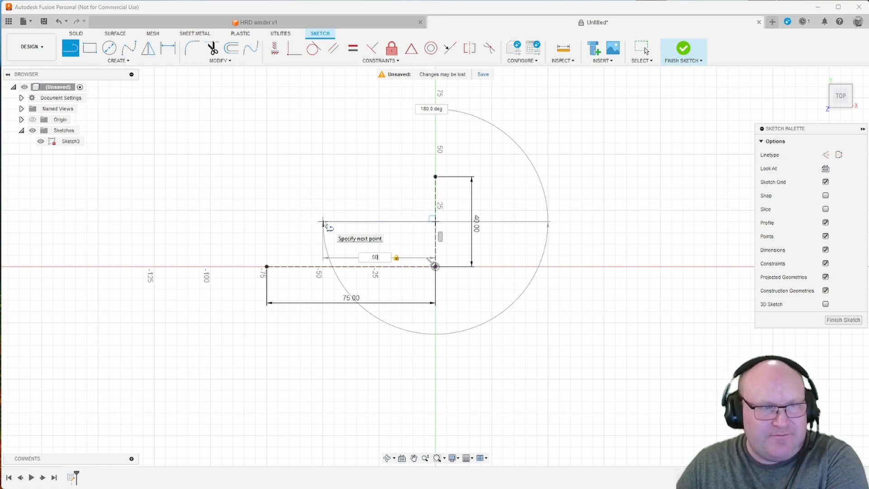
{"action": "key", "text": "Return"}
{"action": "key", "text": "Escape"}
{"action": "left_click", "coordinate": [332, 225]}
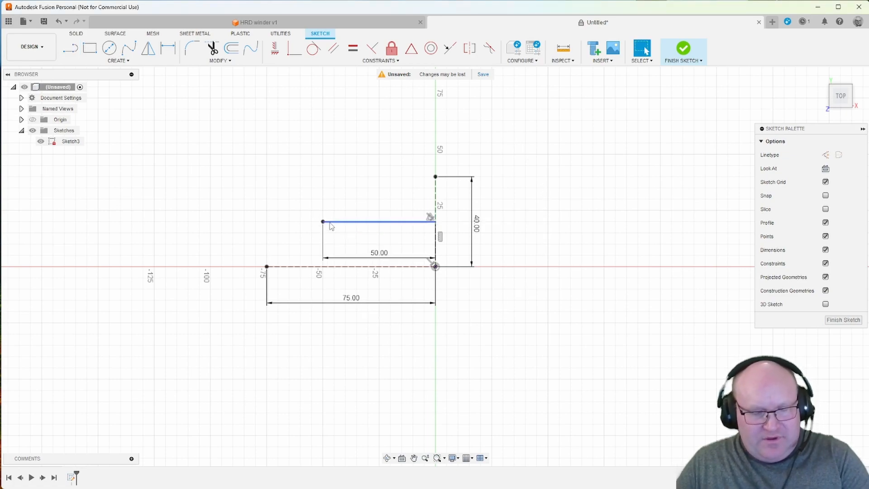
- Draw a slanted line about 20 mm long, up and outward from the 50 mm line's free end, at 125 degrees to it
{"action": "key", "text": "l"}
{"action": "left_click", "coordinate": [323, 222]}
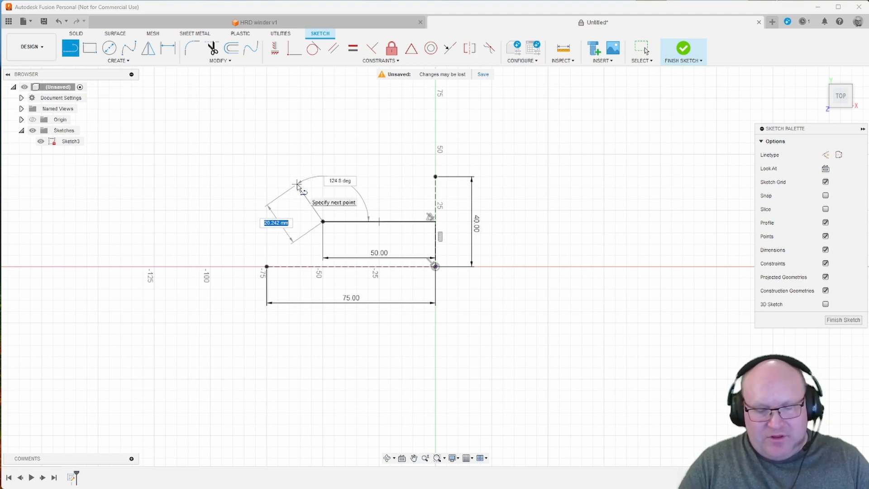
{"action": "key", "text": "Tab"}
{"action": "type", "text": "125"}
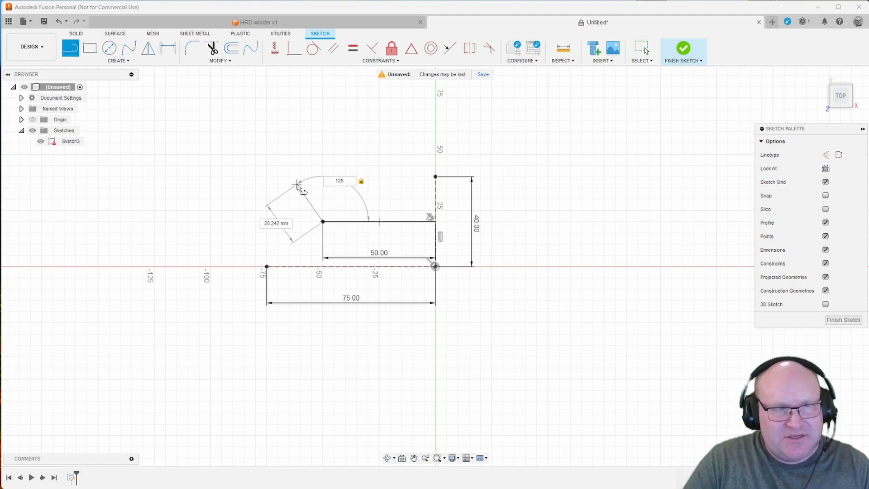
{"action": "key", "text": "Return"}
{"action": "key", "text": "Return"}
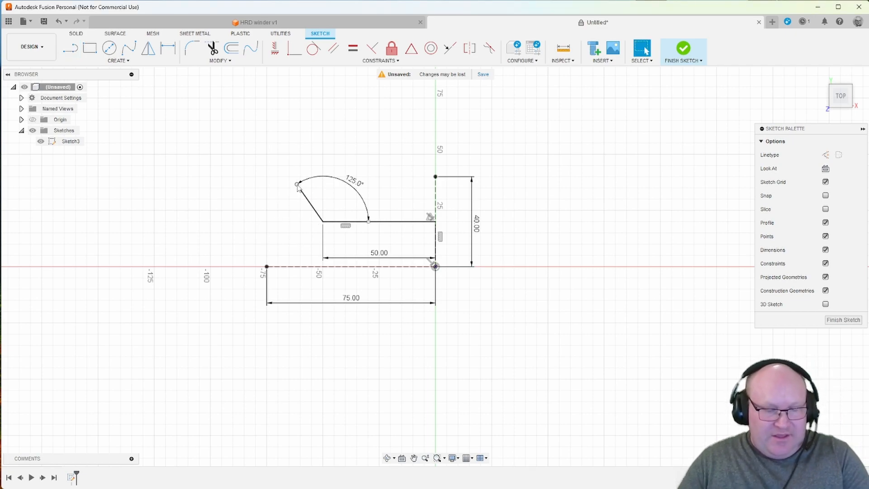
- Continue from the slanted line's upper end with a horizontal line about 13 mm long, aligned above the 75 mm line's end, and a 15 mm line straight down
{"action": "key", "text": "l"}
{"action": "left_click", "coordinate": [297, 184]}
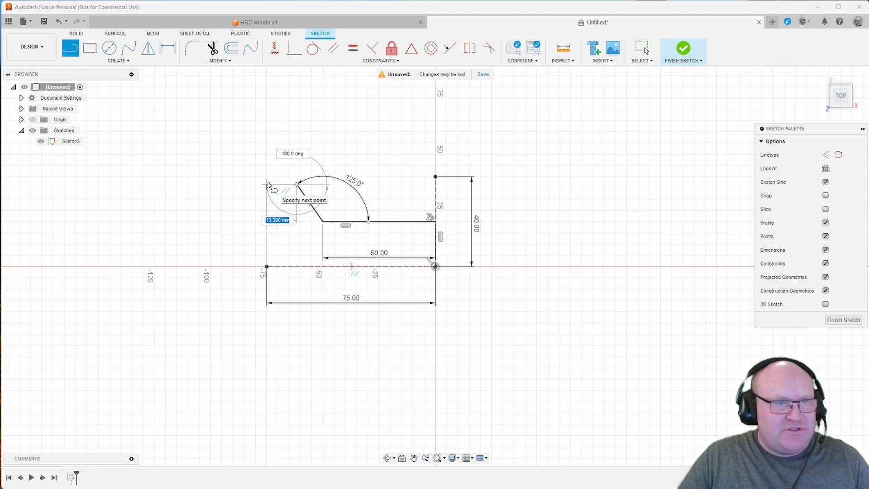
{"action": "left_click", "coordinate": [267, 185]}
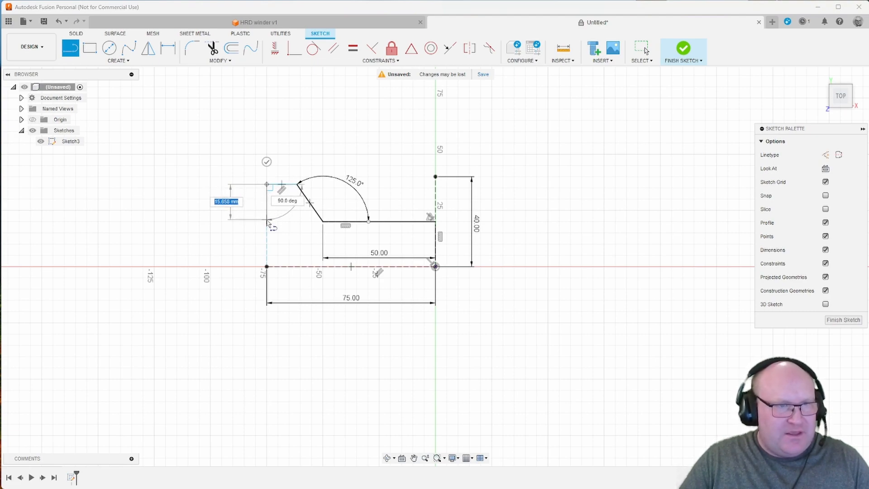
{"action": "type", "text": "1"}
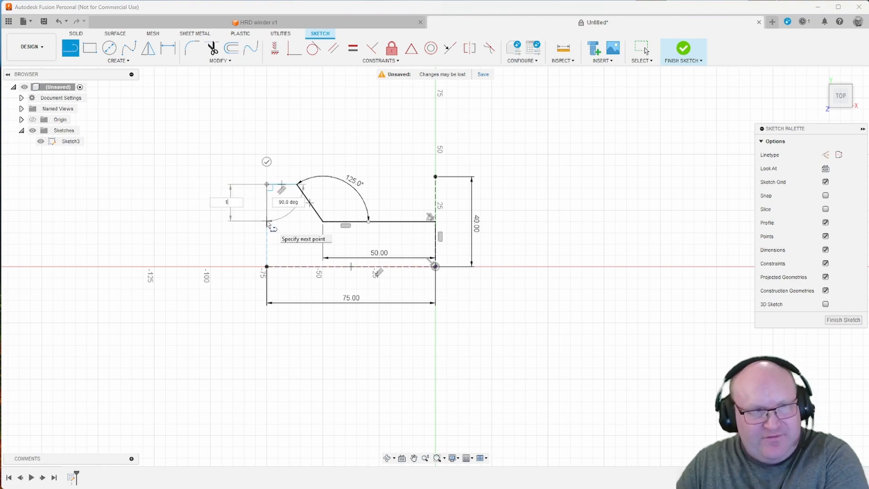
{"action": "type", "text": "5"}
{"action": "key", "text": "Return"}
{"action": "key", "text": "Escape"}
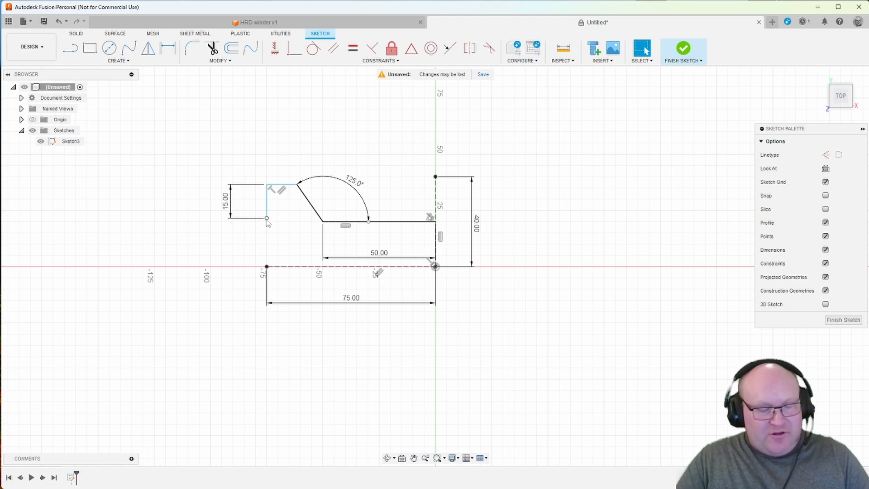
- Draw a 10 mm horizontal line inward from the lower end of the 15 mm vertical line
{"action": "left_click", "coordinate": [70, 48]}
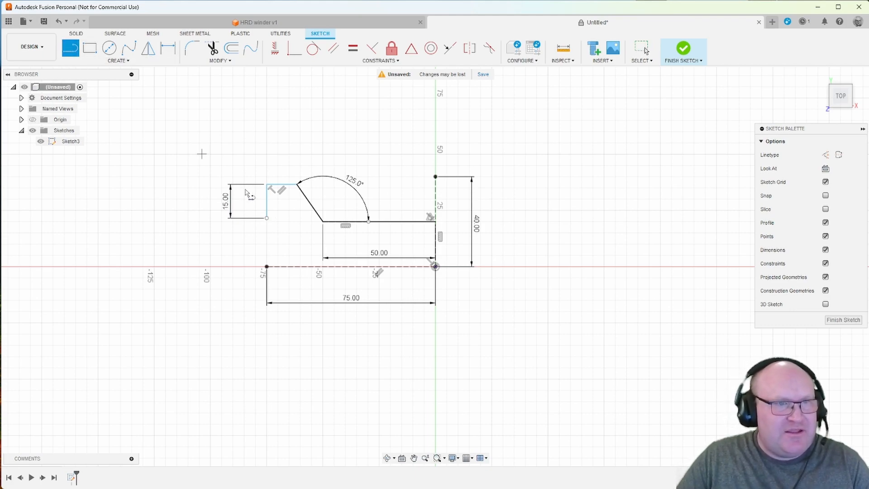
{"action": "left_click", "coordinate": [266, 218]}
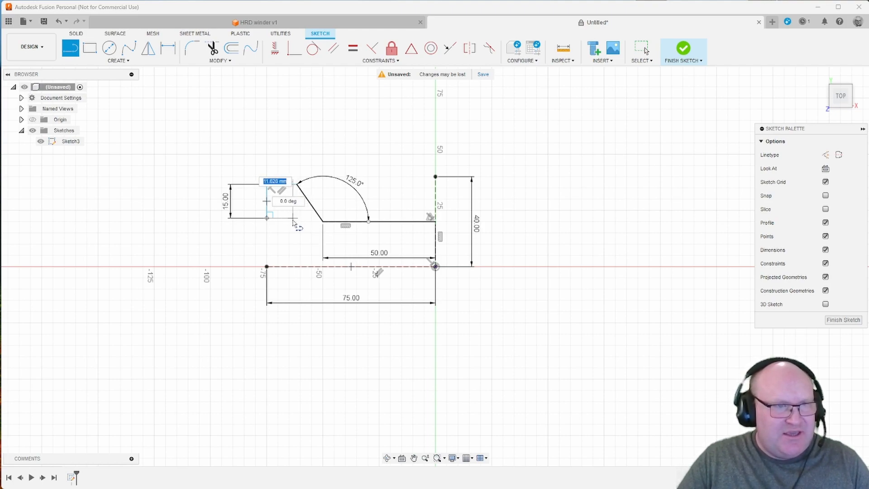
{"action": "type", "text": "10"}
{"action": "key", "text": "Return"}
{"action": "key", "text": "Escape"}
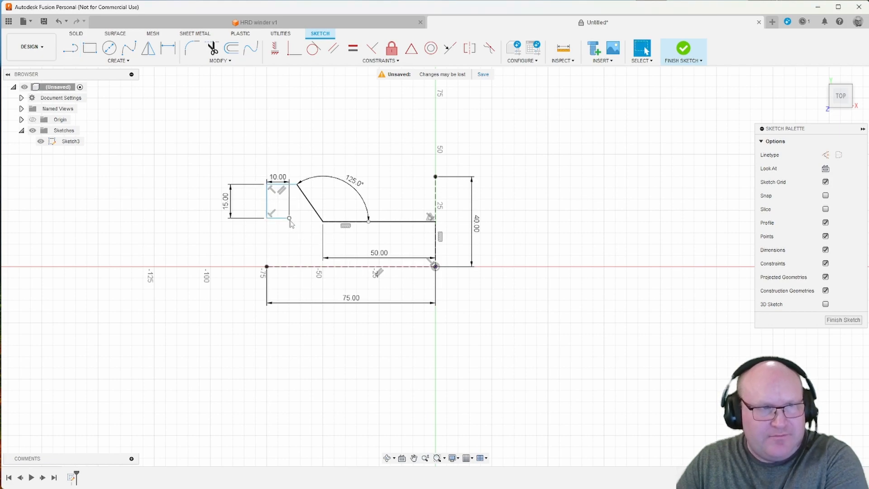
- Draw a vertical line from the inner end of the 10 mm line down to the horizontal construction line
{"action": "key", "text": "l"}
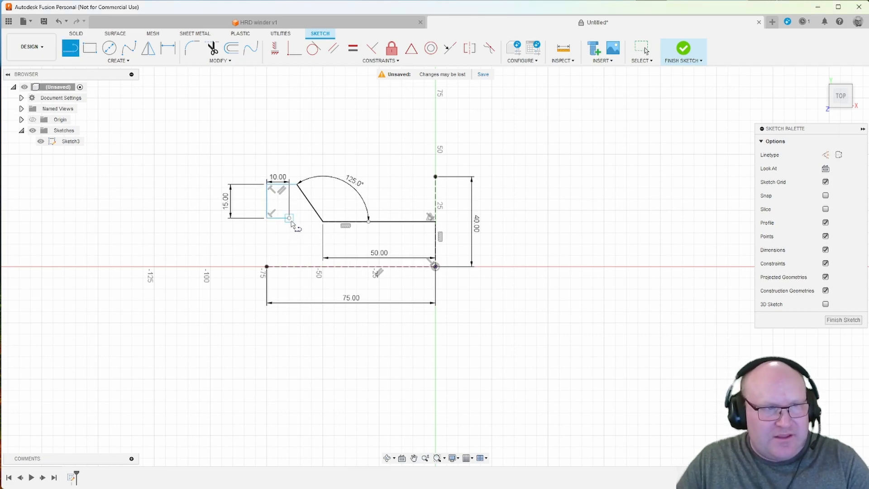
{"action": "left_click", "coordinate": [290, 218]}
{"action": "double_click", "coordinate": [289, 266]}
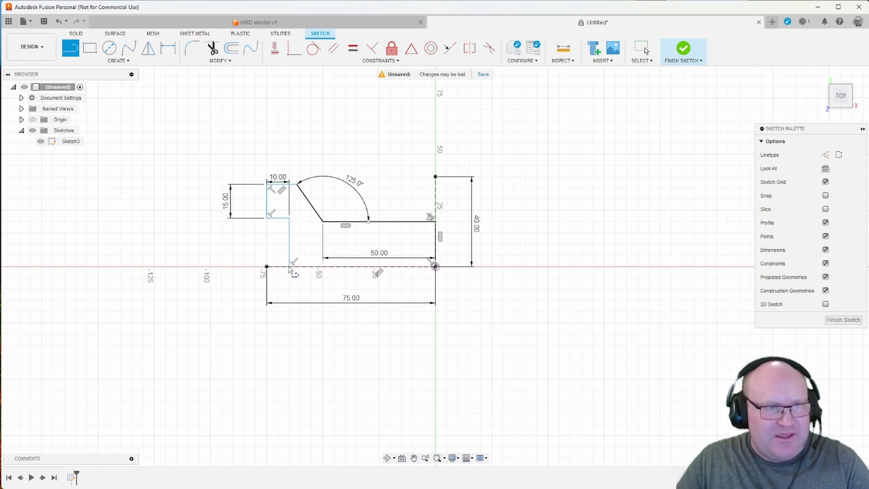
{"action": "key", "text": "Escape"}
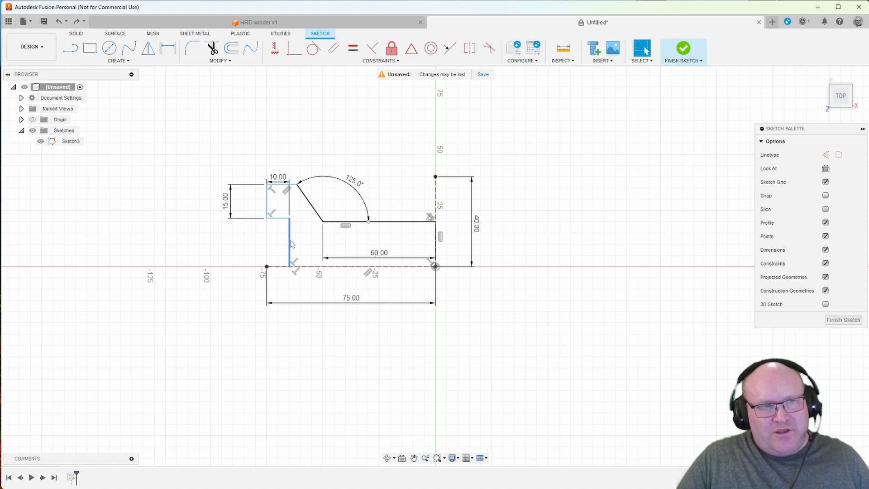
- Reposition the 10 mm dimension below its line and snap the vertical line's lower end to the 75 mm construction line's outer end
{"action": "mouse_move", "coordinate": [292, 244]}
{"action": "left_mouse_down"}
{"action": "mouse_move", "coordinate": [198, 252]}
{"action": "mouse_move", "coordinate": [287, 255]}
{"action": "left_mouse_up"}
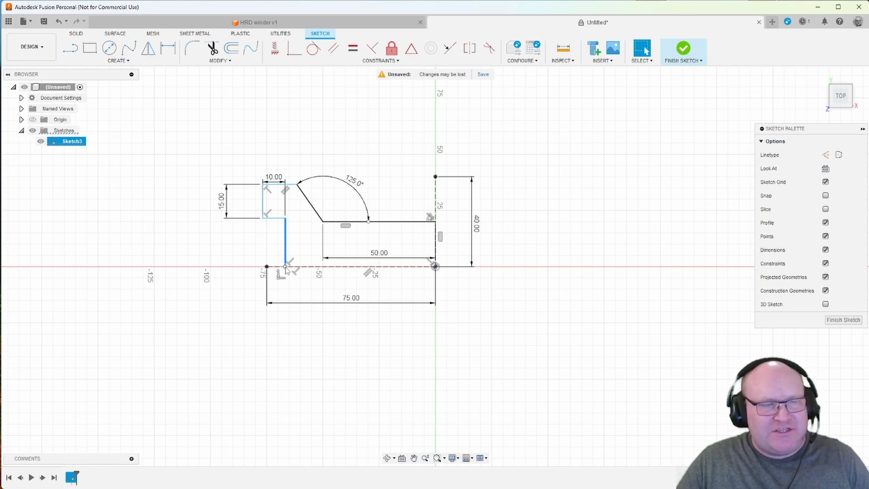
{"action": "left_click_drag", "start_coordinate": [274, 176], "coordinate": [247, 242]}
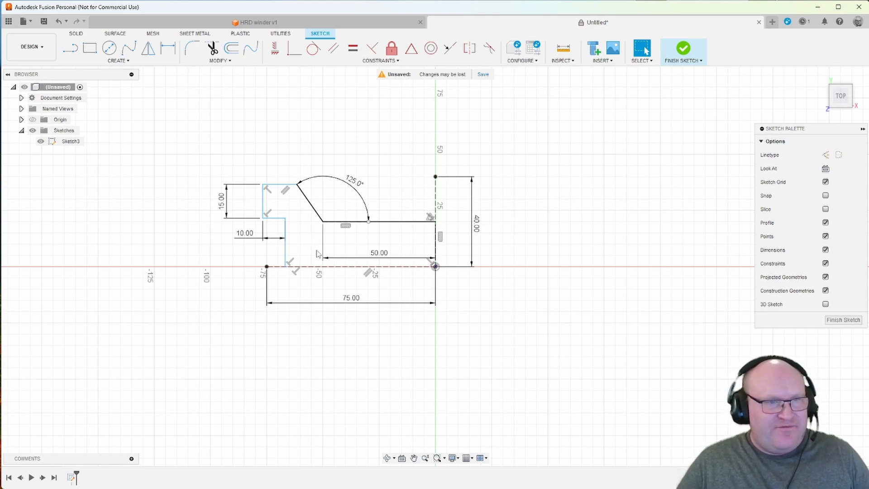
{"action": "left_click_drag", "start_coordinate": [286, 254], "coordinate": [290, 255]}
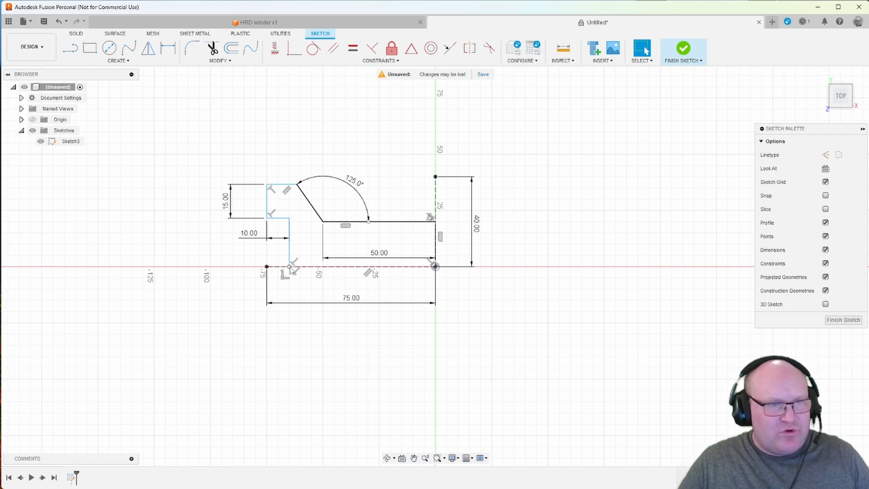
{"action": "left_click_drag", "start_coordinate": [290, 269], "coordinate": [267, 269]}
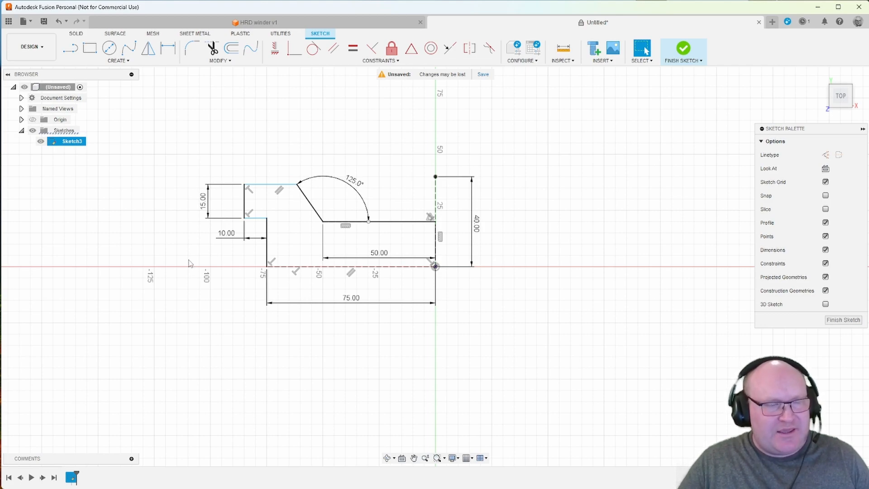
{"action": "left_click", "coordinate": [267, 261]}
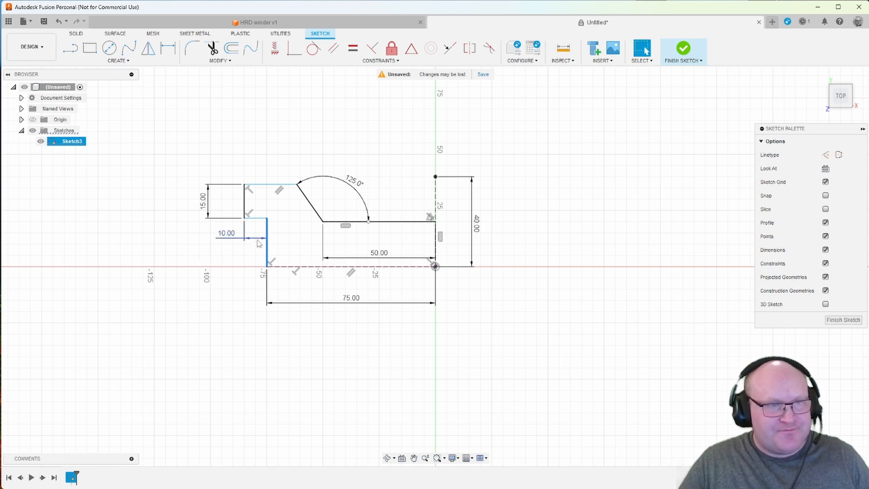
{"action": "left_click", "coordinate": [312, 229]}
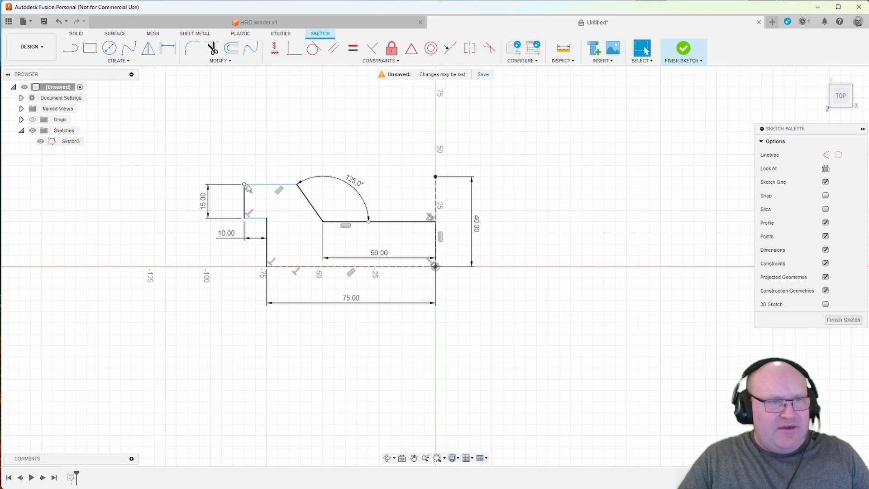
- Shift the outer 15 mm edge upward and bring the 10 mm line back down to about level with the 50 mm line
{"action": "left_click_drag", "start_coordinate": [247, 186], "coordinate": [247, 178]}
{"action": "mouse_move", "coordinate": [247, 156]}
{"action": "left_mouse_down"}
{"action": "mouse_move", "coordinate": [235, 206]}
{"action": "mouse_move", "coordinate": [230, 178]}
{"action": "left_mouse_up"}
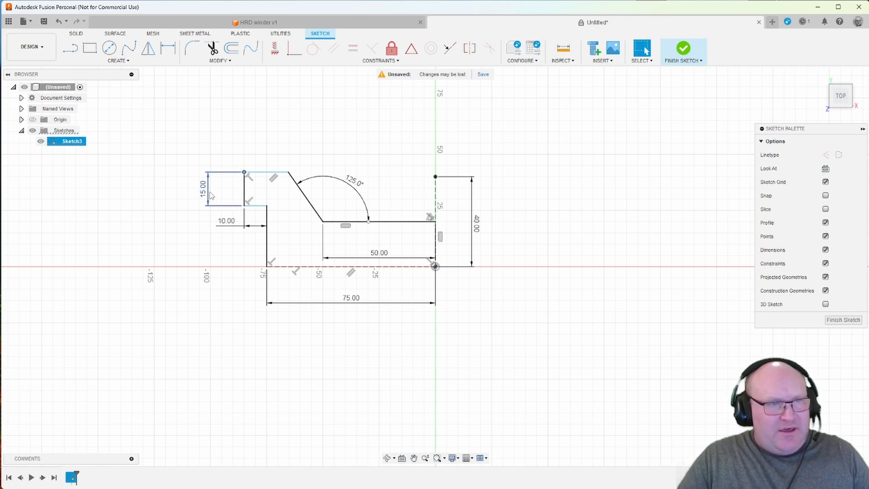
{"action": "left_click_drag", "start_coordinate": [264, 207], "coordinate": [264, 222]}
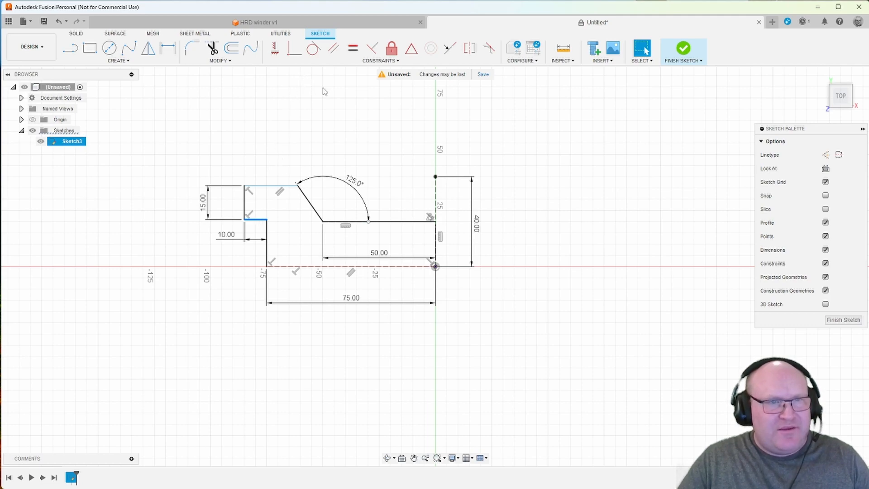
{"action": "left_click", "coordinate": [303, 239]}
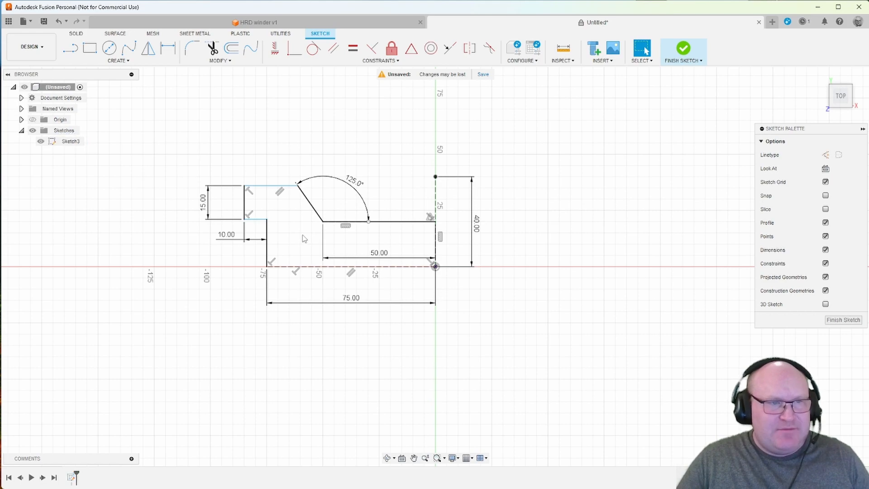
- Apply a Collinear constraint between the 50 mm and 10 mm horizontal lines and delete it again
{"action": "left_click", "coordinate": [448, 51]}
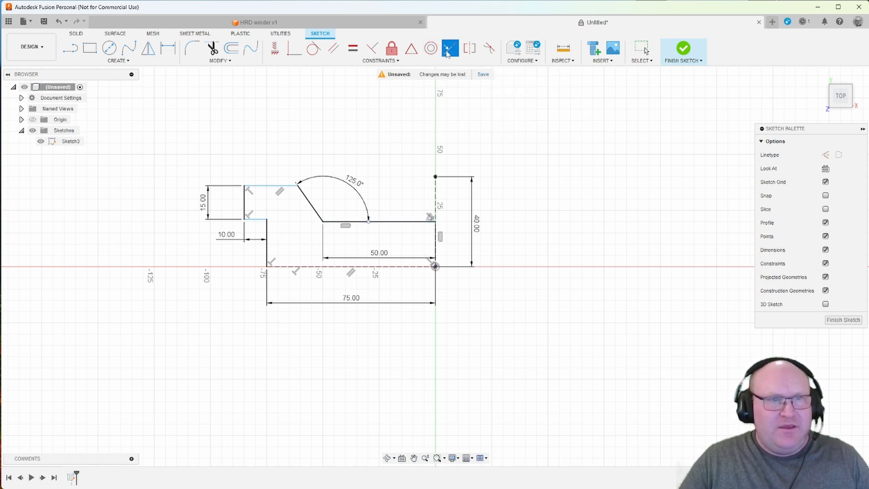
{"action": "left_click", "coordinate": [337, 222]}
{"action": "left_click", "coordinate": [253, 221]}
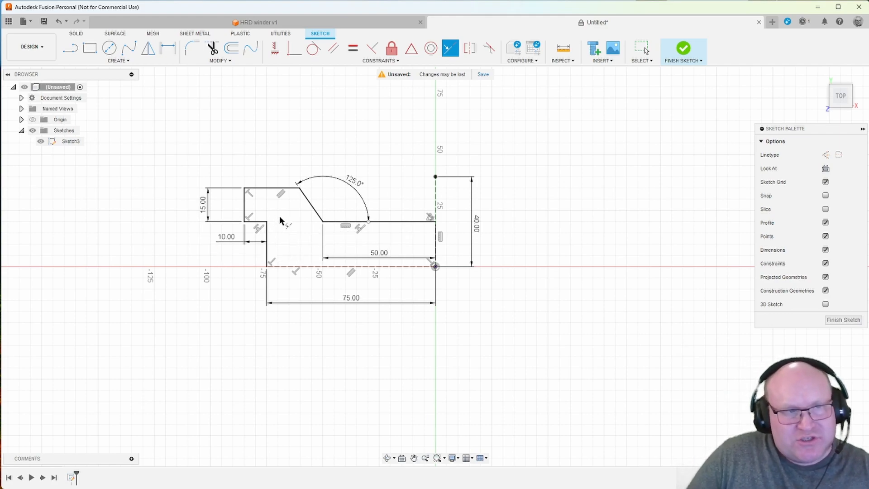
{"action": "key", "text": "Escape"}
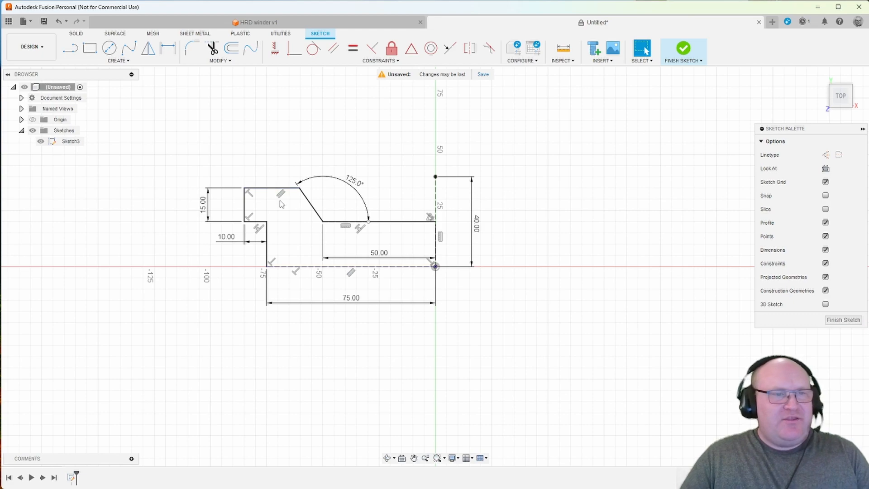
{"action": "left_click", "coordinate": [359, 231]}
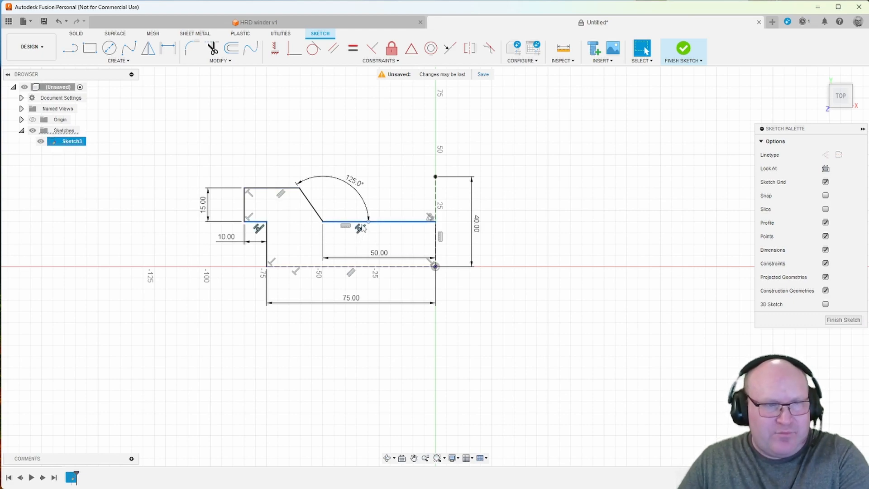
{"action": "key", "text": "Delete"}
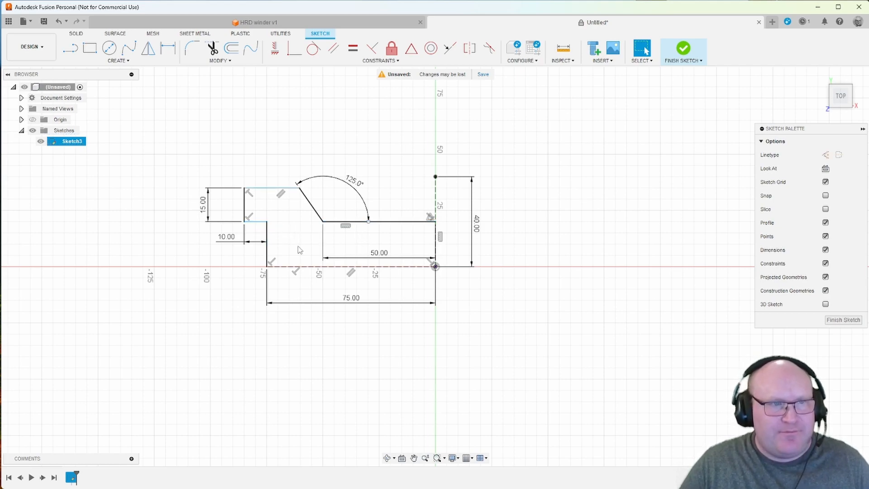
- Make the 10 mm horizontal line collinear with the 50 mm line
{"action": "left_click", "coordinate": [391, 222]}
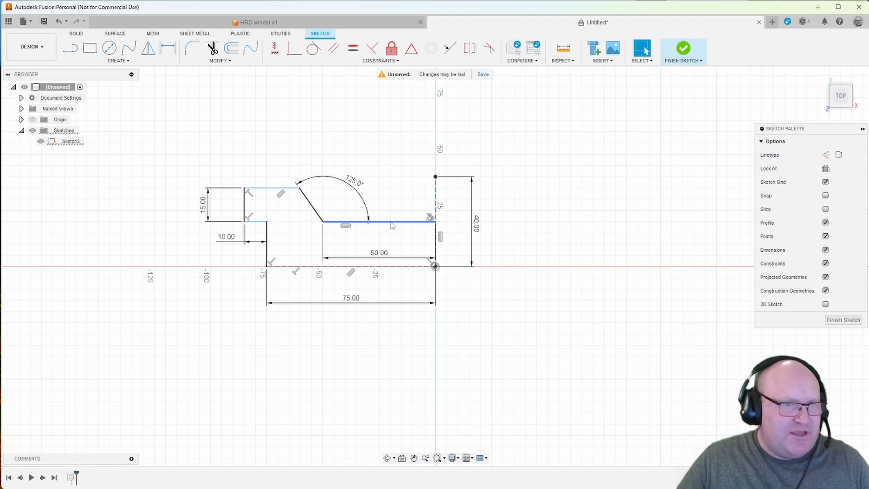
{"action": "left_click", "coordinate": [259, 222], "text": "shift"}
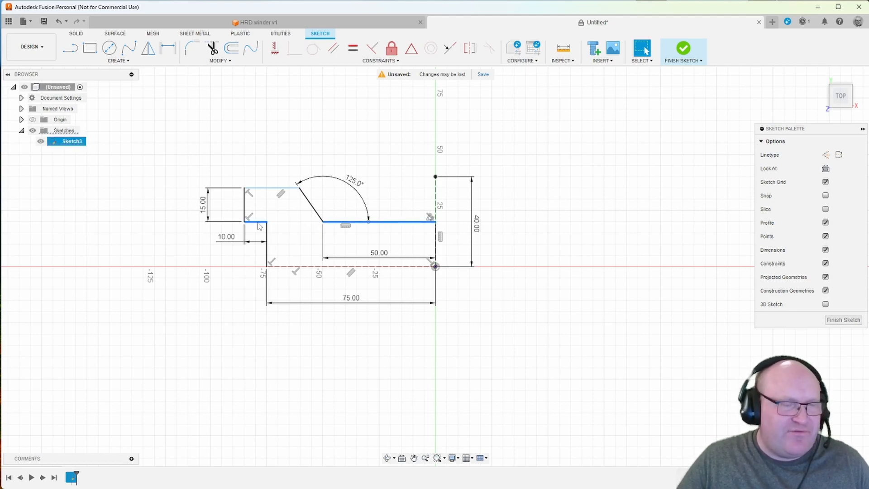
{"action": "left_click", "coordinate": [446, 52]}
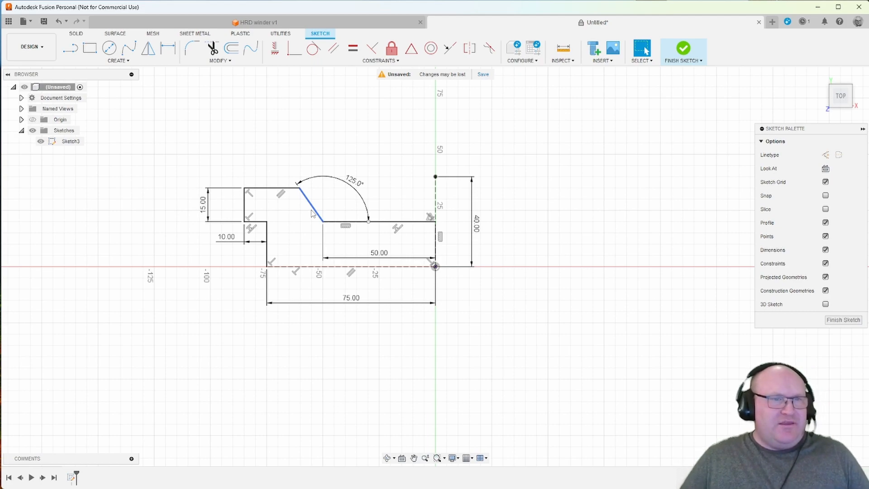
- Fillet the corner between the upper horizontal line and the slanted line with a 15 mm radius
{"action": "scroll", "coordinate": [312, 214], "scroll_direction": "up", "scroll_amount": 3}
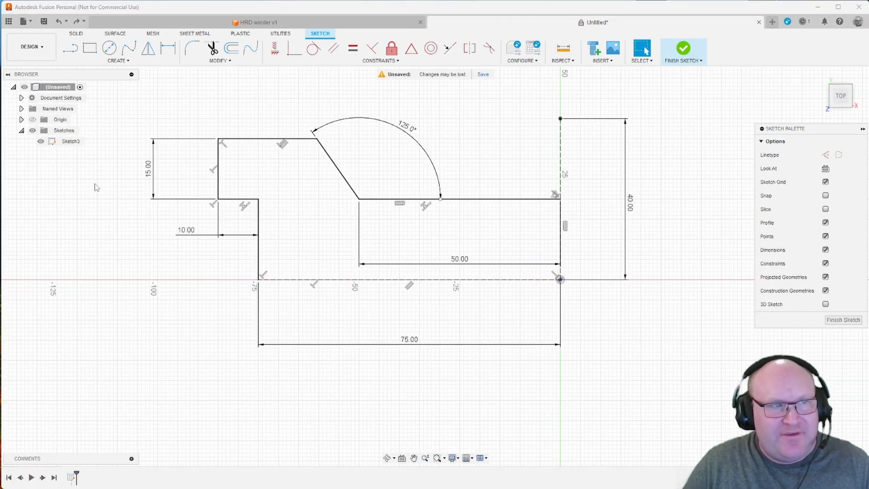
{"action": "left_click", "coordinate": [192, 48]}
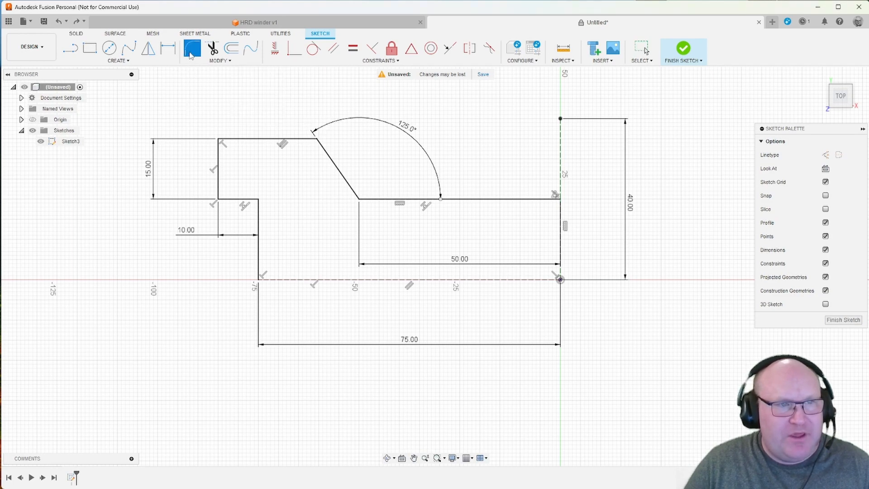
{"action": "left_click", "coordinate": [320, 142]}
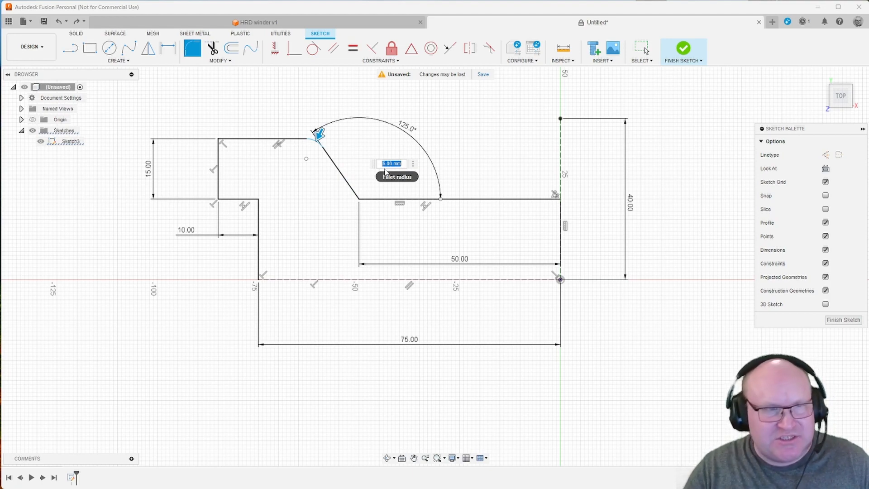
{"action": "type", "text": "15"}
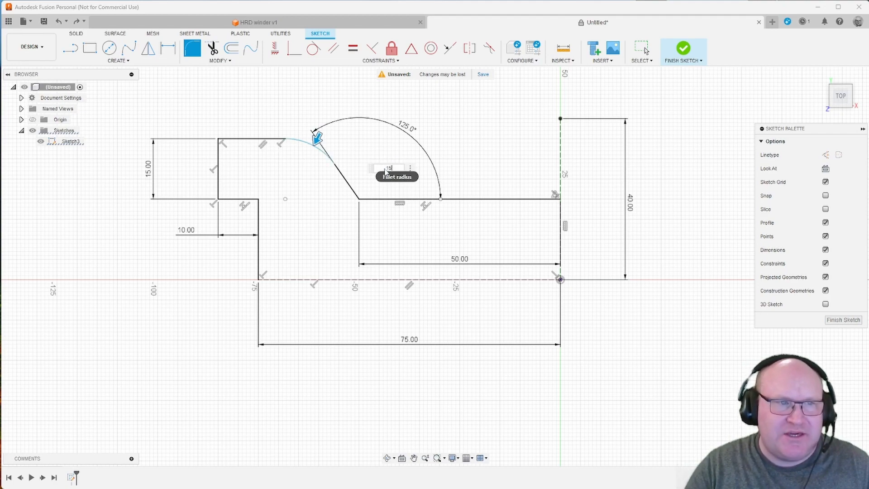
{"action": "key", "text": "Return"}
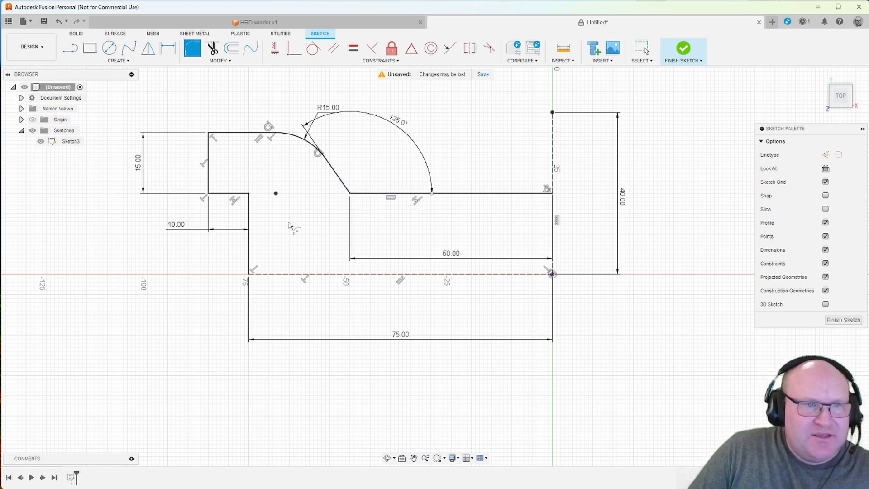
- Fillet the corner between the slanted line and the 50 mm horizontal line with a 15 mm radius and dismiss the warning
{"action": "left_click", "coordinate": [368, 195]}
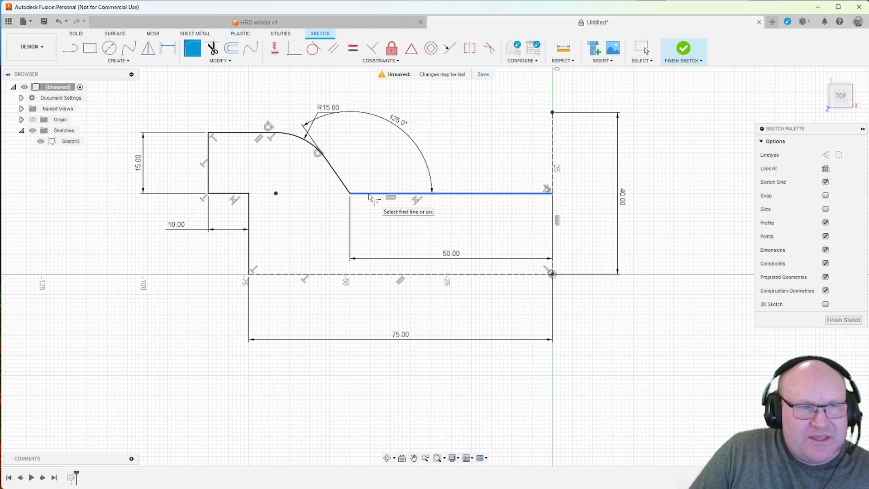
{"action": "left_click", "coordinate": [340, 182]}
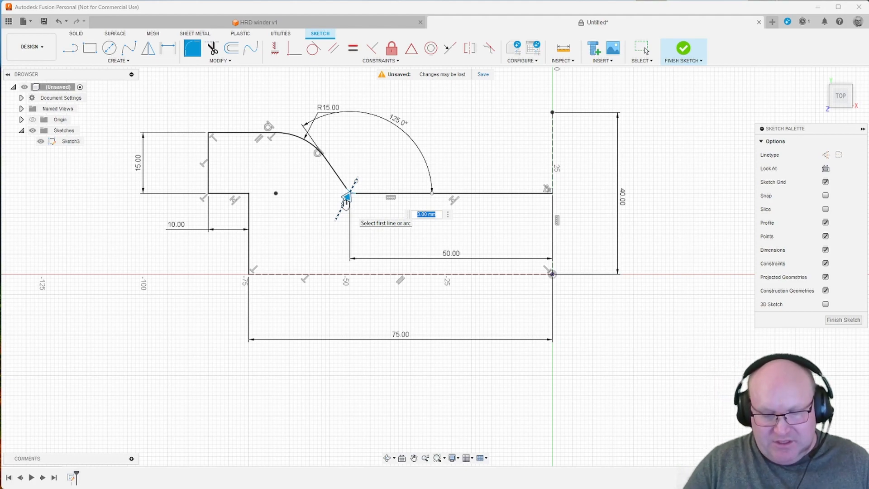
{"action": "type", "text": "15"}
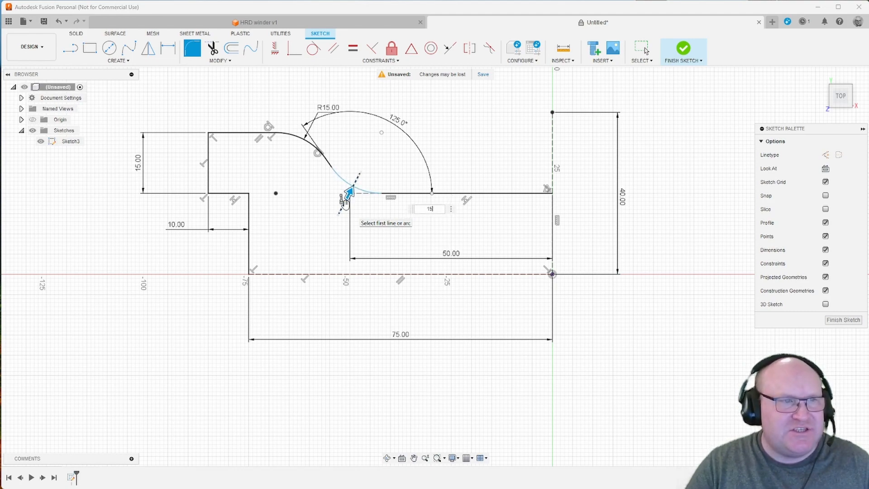
{"action": "key", "text": "Return"}
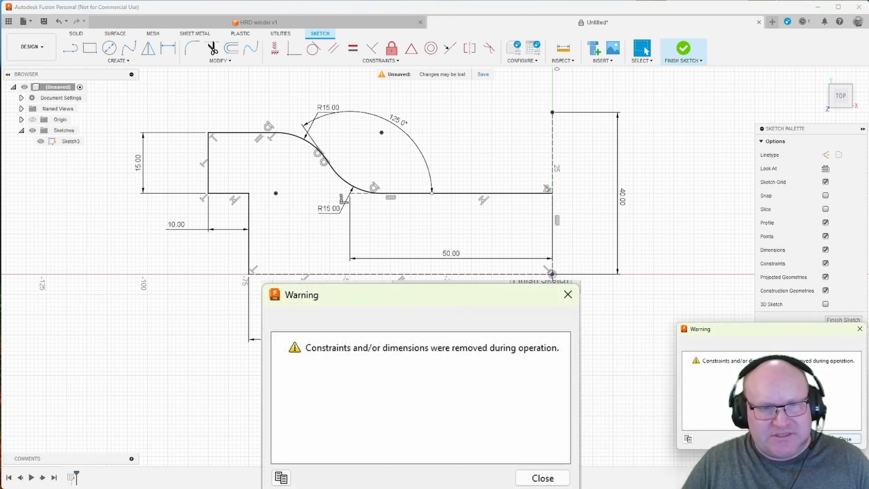
{"action": "left_click", "coordinate": [845, 439]}
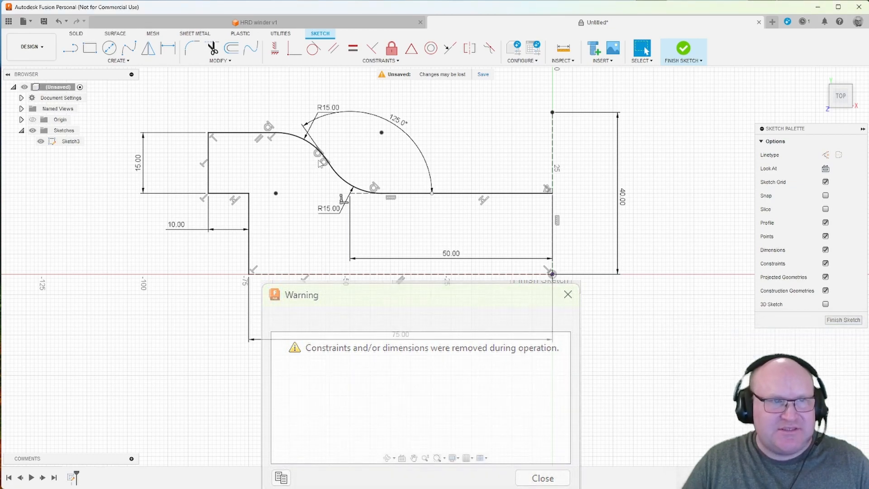
- Tidy the dimension layout by moving the 125-degree angle inside the lower curve and the 15 mm dimension closer to its edge
{"action": "left_click_drag", "start_coordinate": [402, 121], "coordinate": [376, 163]}
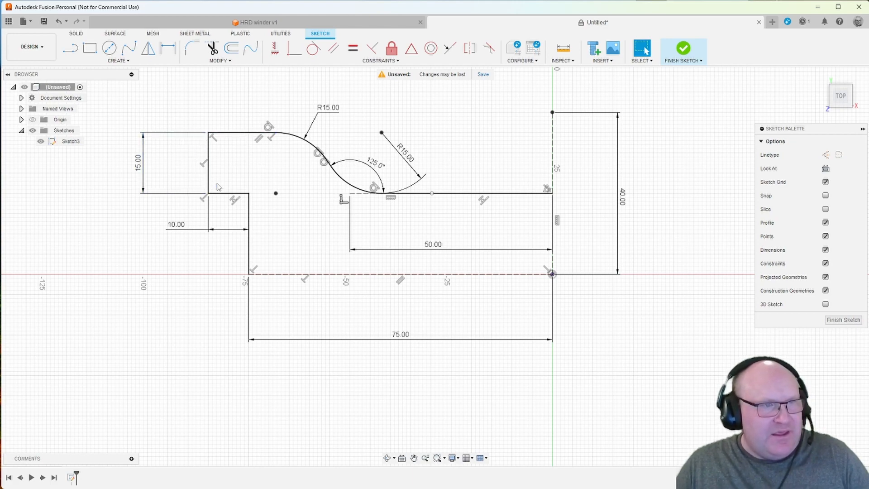
{"action": "left_click_drag", "start_coordinate": [143, 170], "coordinate": [163, 167]}
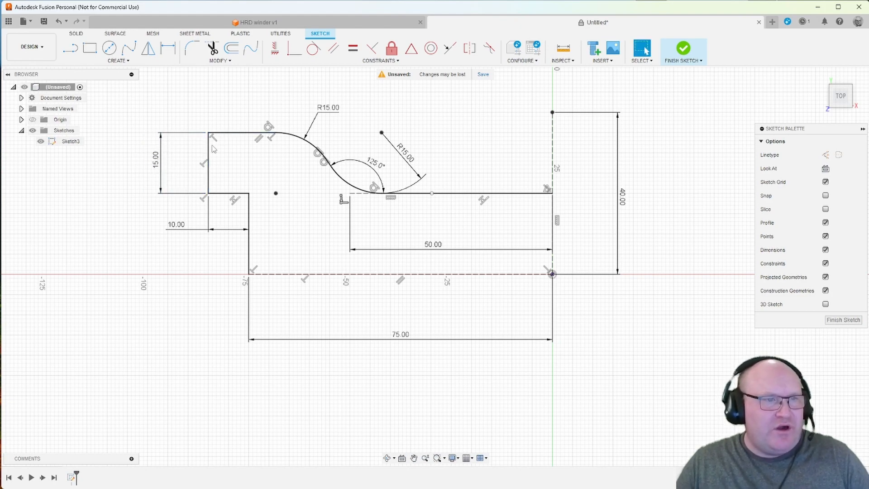
{"action": "left_click", "coordinate": [164, 169]}
{"action": "left_click", "coordinate": [179, 231]}
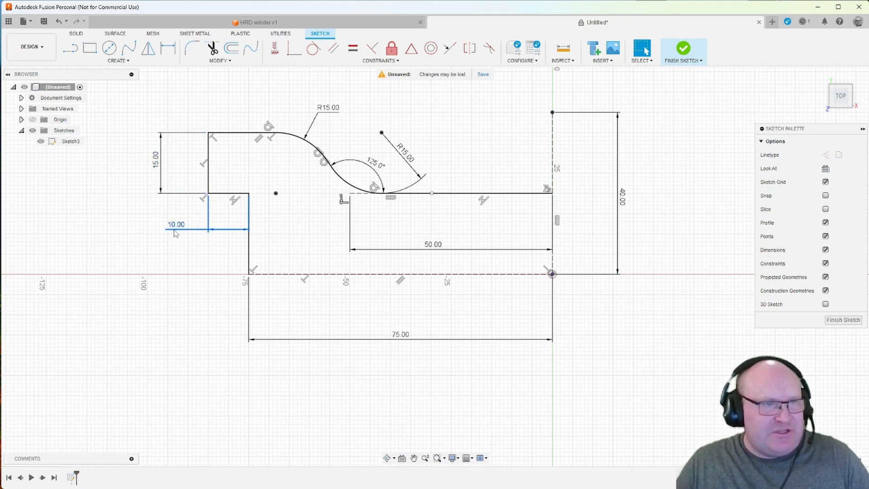
- Delete the 15 mm vertical dimension on the profile's outer end
{"action": "left_click", "coordinate": [210, 134]}
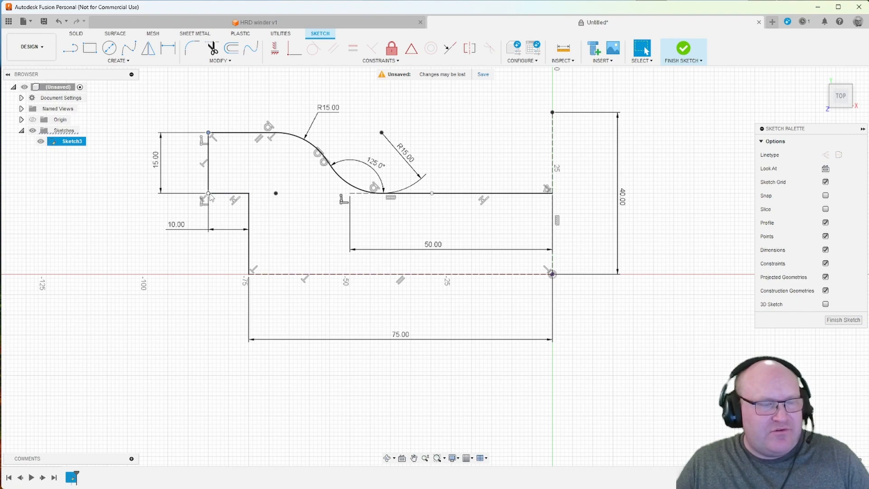
{"action": "left_click", "coordinate": [209, 195]}
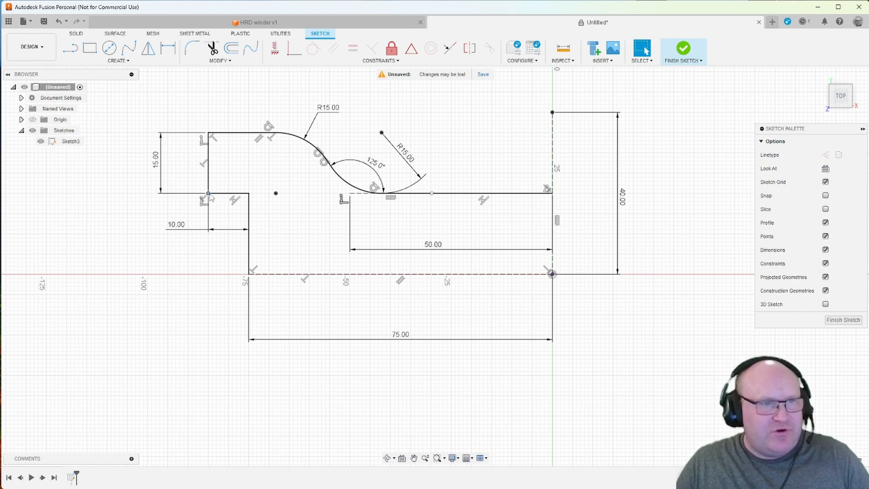
{"action": "left_click", "coordinate": [157, 169]}
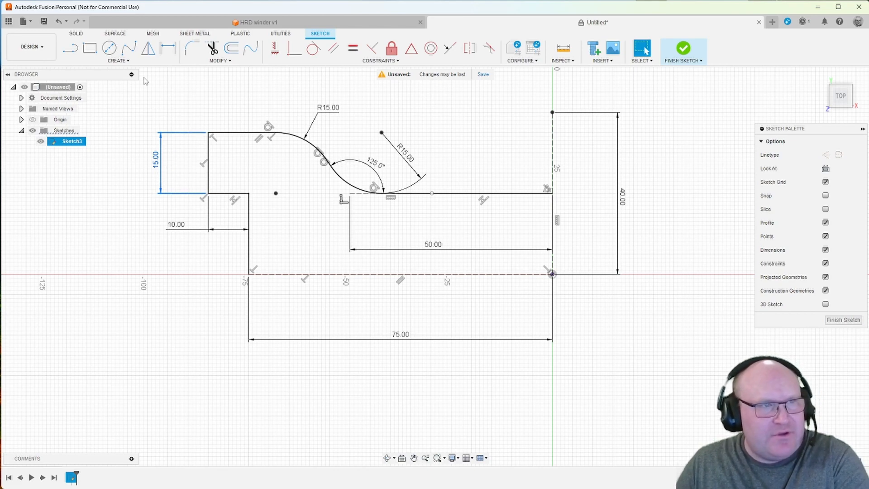
{"action": "key", "text": "Delete"}
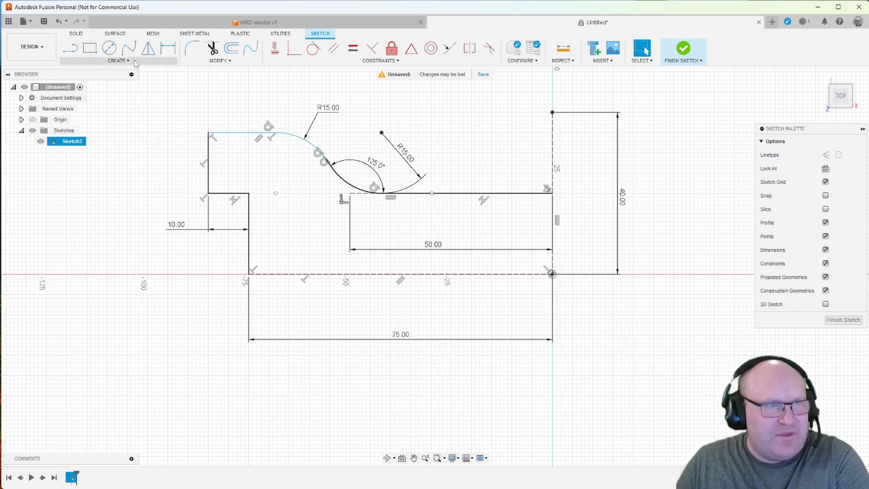
- Dimension the distance between the upper horizontal line and the short lower horizontal line as 15 mm
{"action": "left_click", "coordinate": [168, 49]}
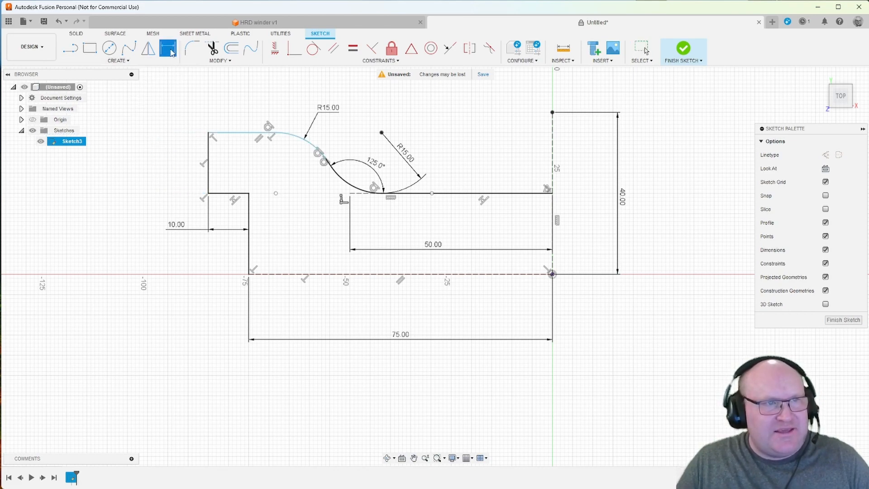
{"action": "left_click", "coordinate": [233, 133]}
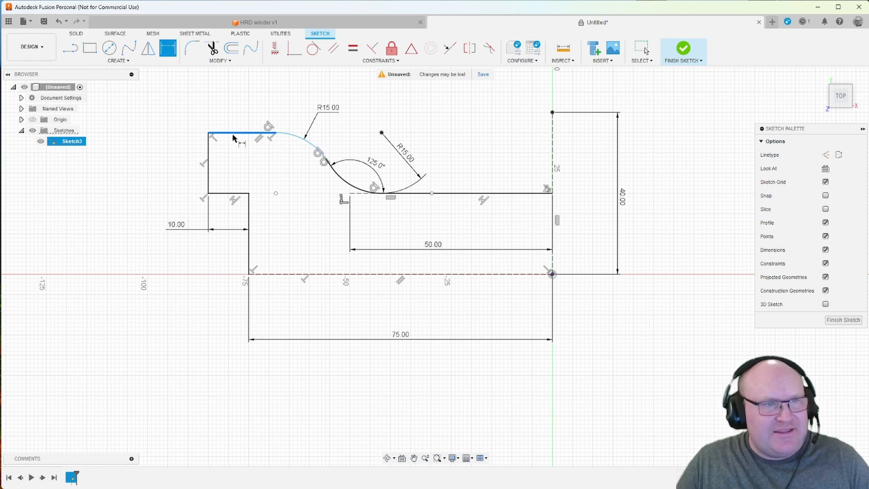
{"action": "left_click", "coordinate": [229, 194]}
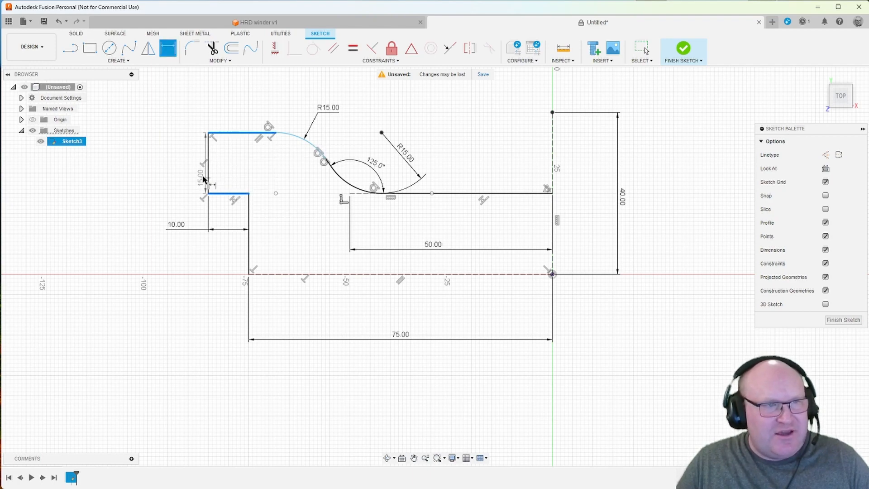
{"action": "left_click", "coordinate": [169, 167]}
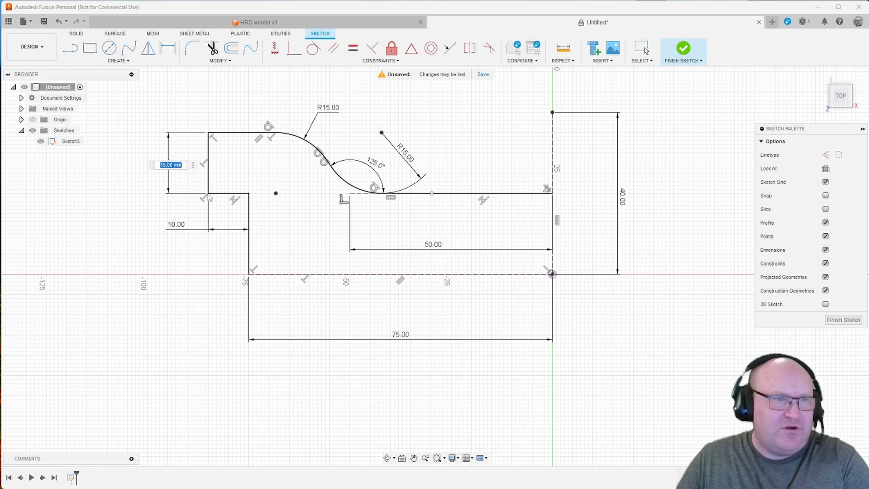
{"action": "key", "text": "Return"}
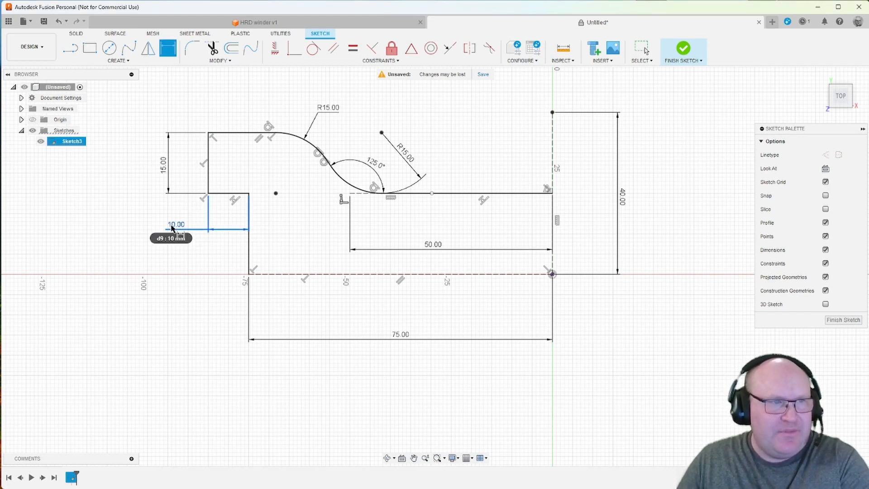
- Replace the 10 mm dimension with a 10 mm one between the outer vertical line and the inner vertical line
{"action": "left_click", "coordinate": [208, 177]}
{"action": "left_click", "coordinate": [249, 225]}
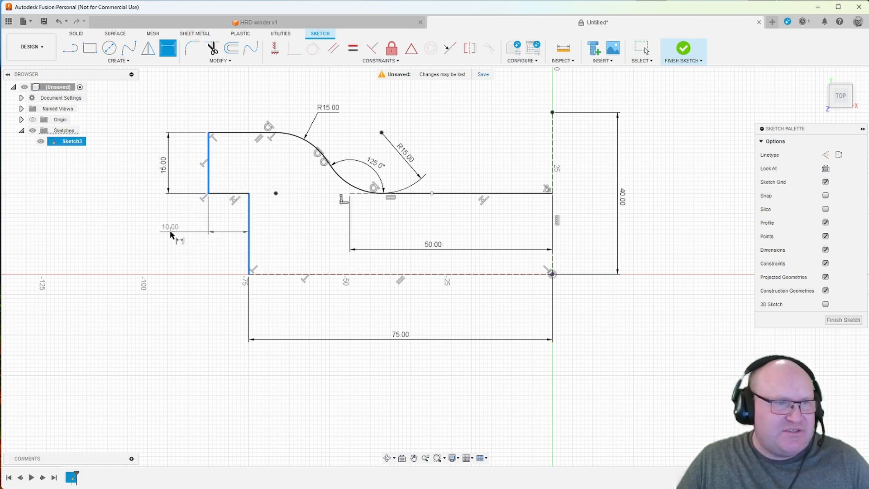
{"action": "left_click", "coordinate": [172, 233]}
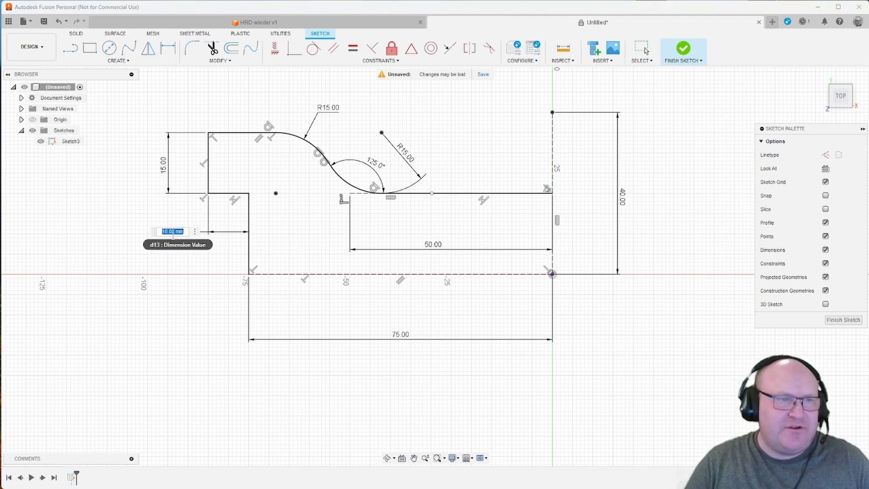
{"action": "key", "text": "Return"}
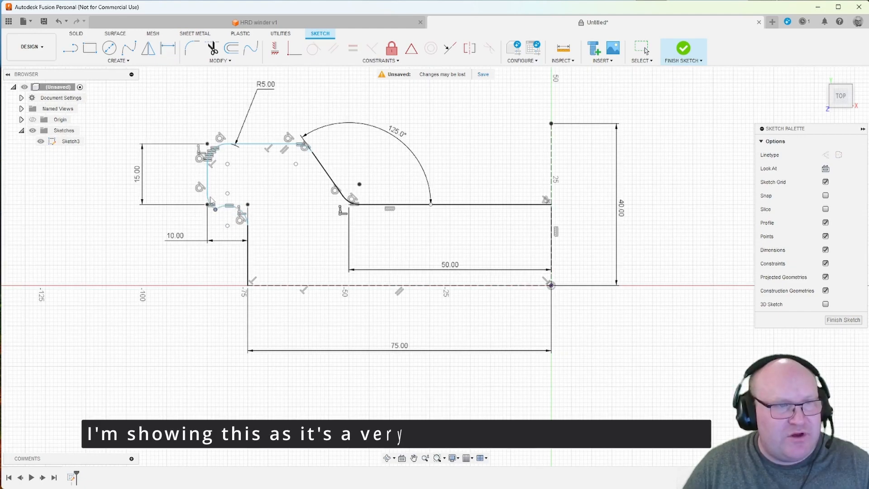
{"action": "left_click_drag", "start_coordinate": [241, 185], "coordinate": [240, 199]}
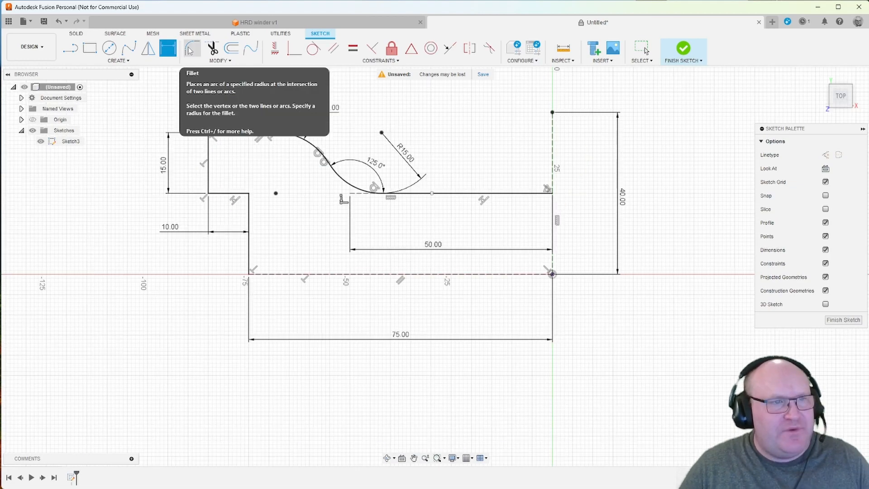
- Fillet the upper and lower corners of the outer vertical line with a 4 mm radius
{"action": "left_click", "coordinate": [190, 48]}
{"action": "left_click", "coordinate": [208, 133]}
{"action": "left_click", "coordinate": [209, 194]}
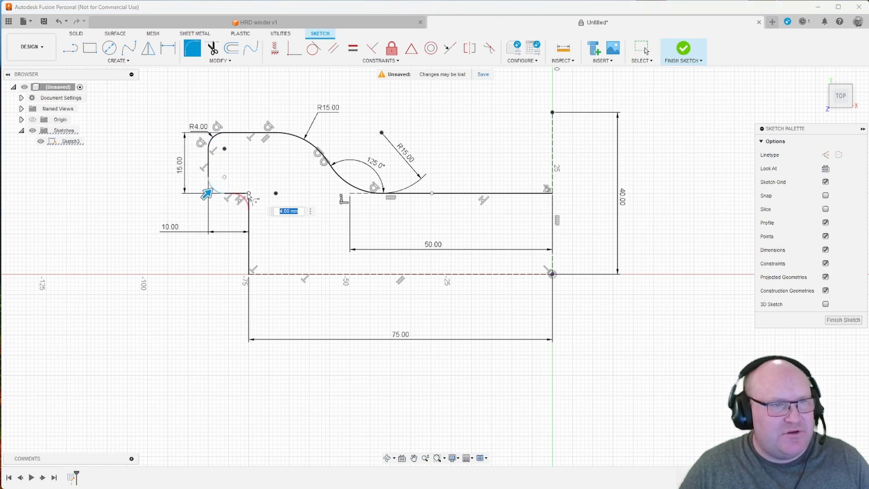
- Try to include the inner corner in the fillets with a shared radius of 5 mm
{"action": "left_click", "coordinate": [249, 194]}
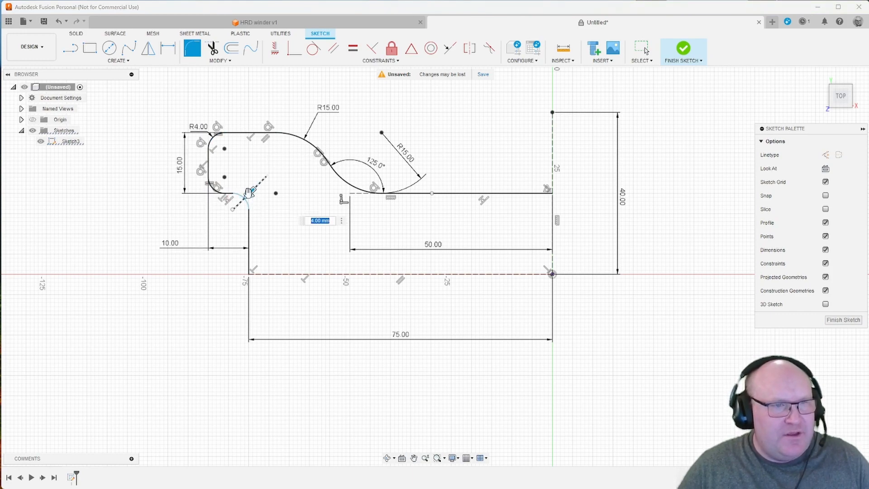
{"action": "type", "text": "5"}
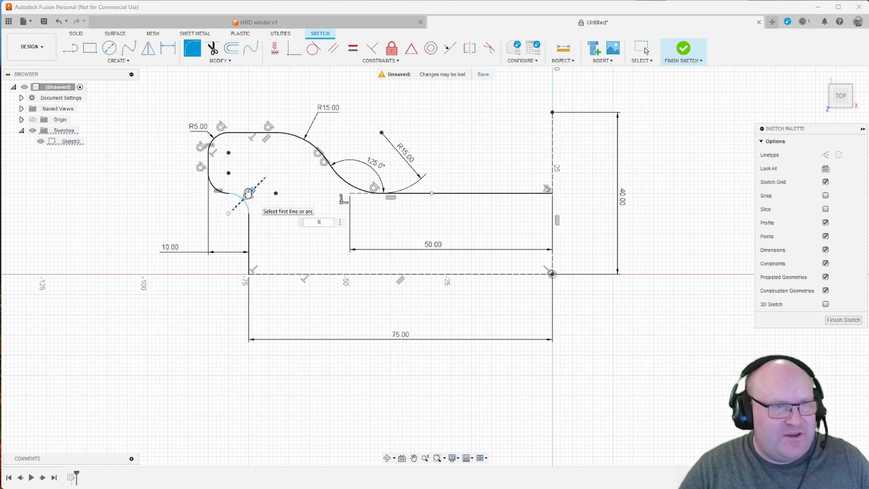
{"action": "key", "text": "Return"}
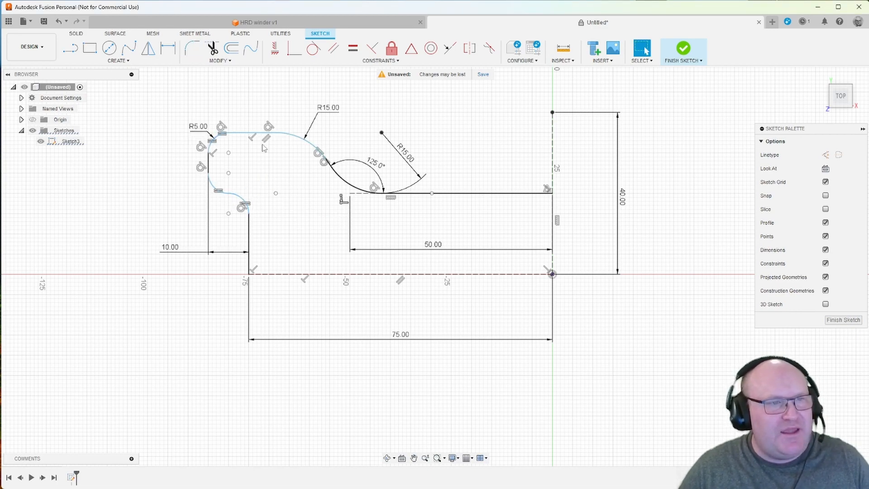
- Test the filleted end by dragging its upper line, and inspect the junction between the two lower 5 mm arcs
{"action": "mouse_move", "coordinate": [242, 137]}
{"action": "left_mouse_down"}
{"action": "mouse_move", "coordinate": [245, 119]}
{"action": "mouse_move", "coordinate": [244, 152]}
{"action": "mouse_move", "coordinate": [245, 118]}
{"action": "mouse_move", "coordinate": [243, 139]}
{"action": "left_mouse_up"}
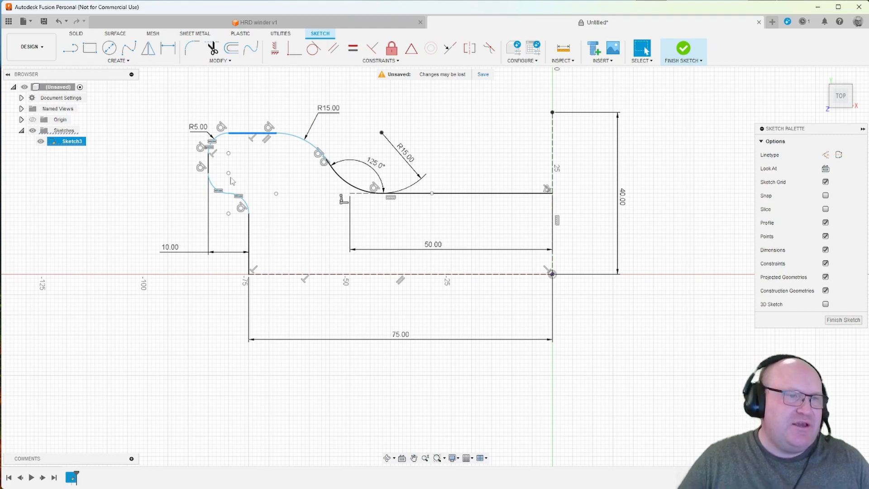
{"action": "scroll", "coordinate": [228, 195], "scroll_direction": "up", "scroll_amount": 5}
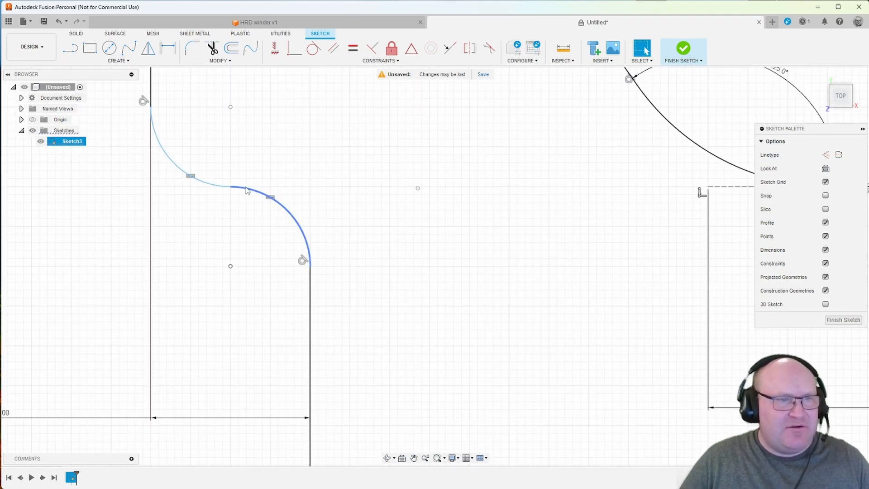
{"action": "left_click", "coordinate": [229, 192]}
{"action": "left_click", "coordinate": [247, 190], "text": "ctrl"}
{"action": "left_click", "coordinate": [216, 187]}
{"action": "scroll", "coordinate": [235, 211], "scroll_direction": "down", "scroll_amount": 2}
{"action": "scroll", "coordinate": [236, 216], "scroll_direction": "down", "scroll_amount": 2}
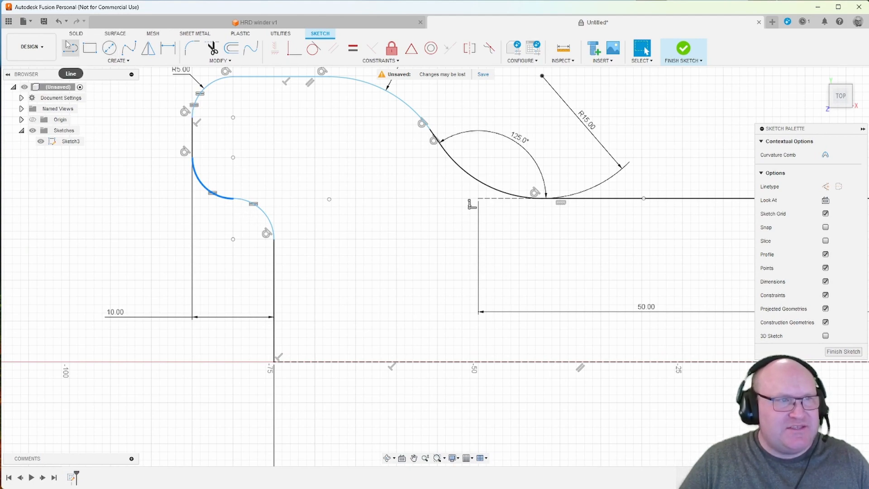
- Undo the trial drags and the 5 mm fillet, going back to the two 4 mm corner fillets
{"action": "left_click", "coordinate": [59, 28]}
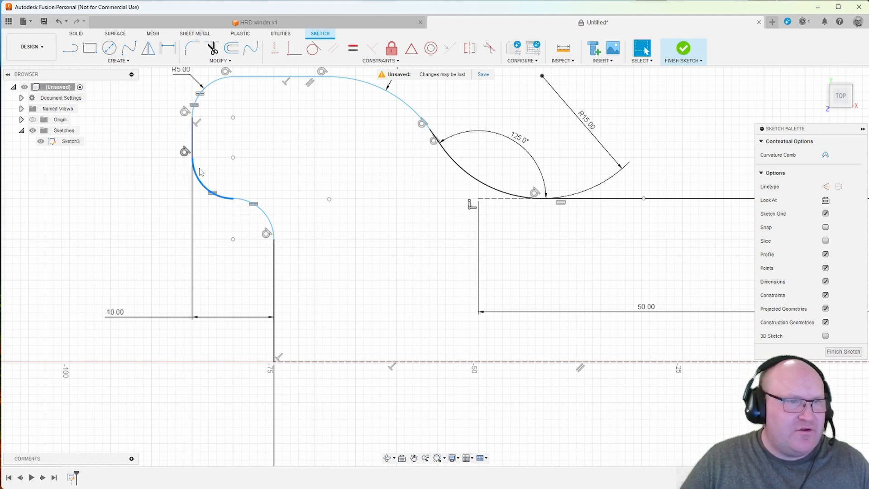
{"action": "scroll", "coordinate": [260, 175], "scroll_direction": "down", "scroll_amount": 1}
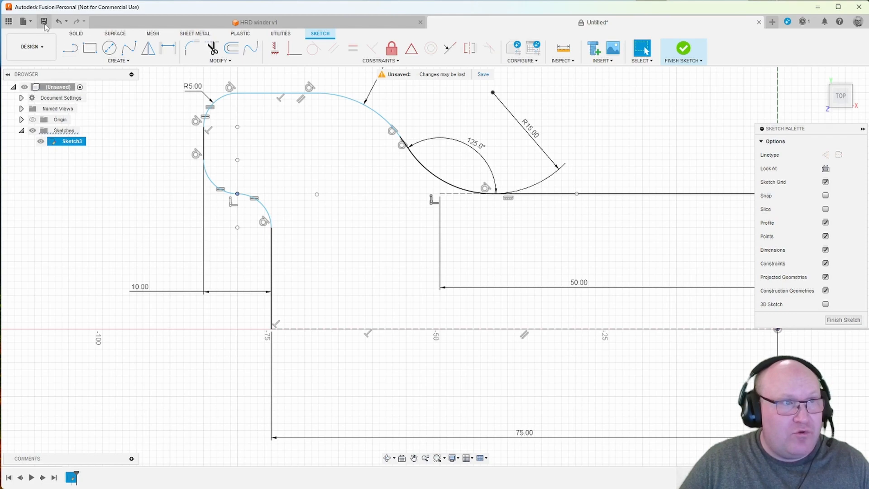
{"action": "left_click", "coordinate": [60, 23]}
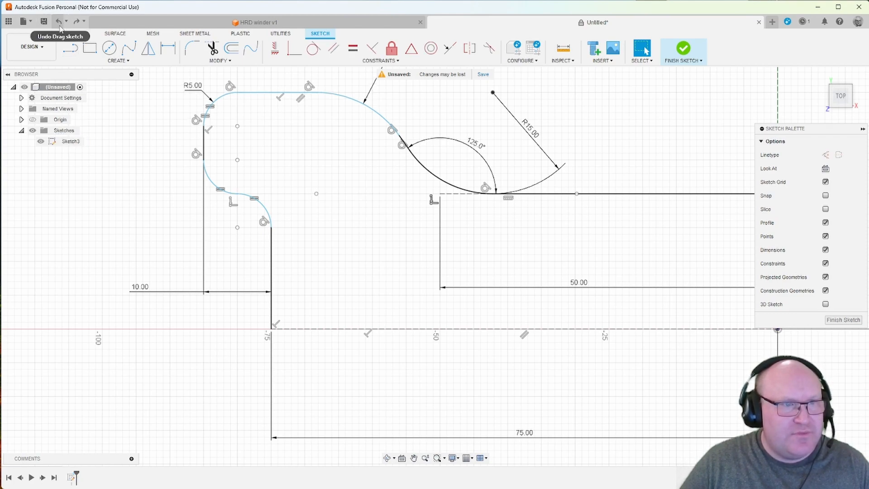
{"action": "left_click", "coordinate": [59, 23]}
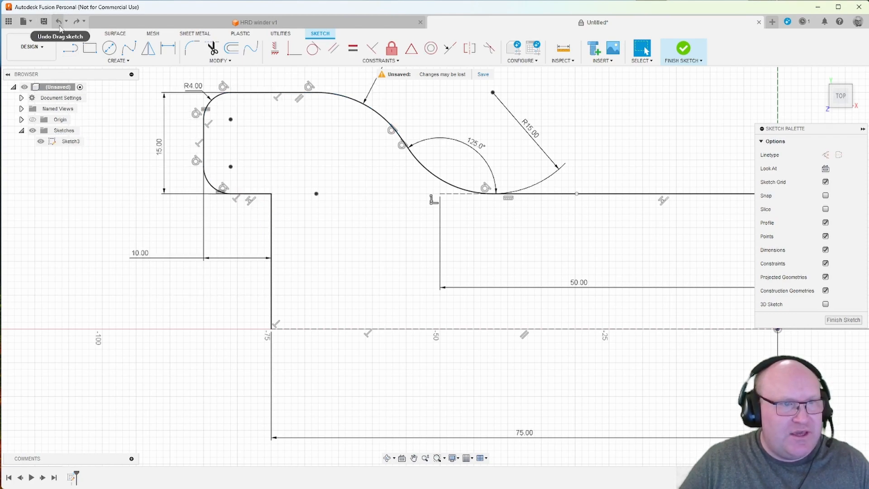
- Keep the 10 mm dimension and fillet the inner corner between the short horizontal line and the vertical line with a 4 mm radius
{"action": "double_click", "coordinate": [137, 253]}
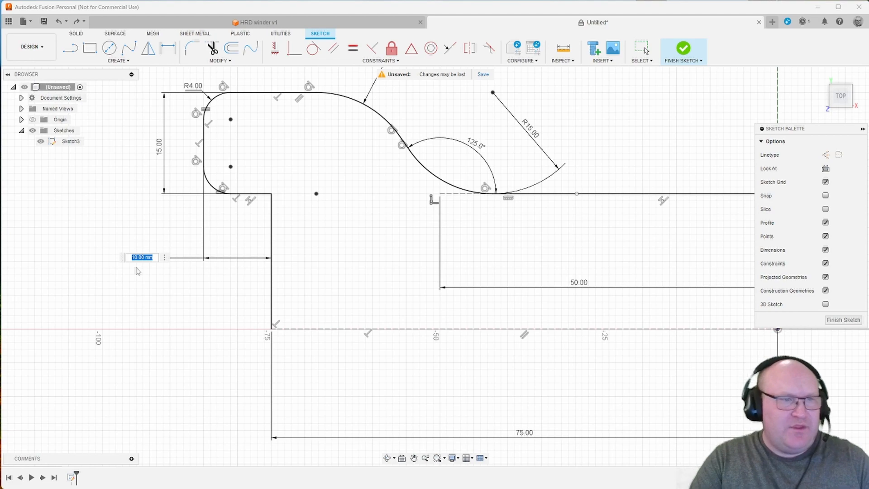
{"action": "key", "text": "Return"}
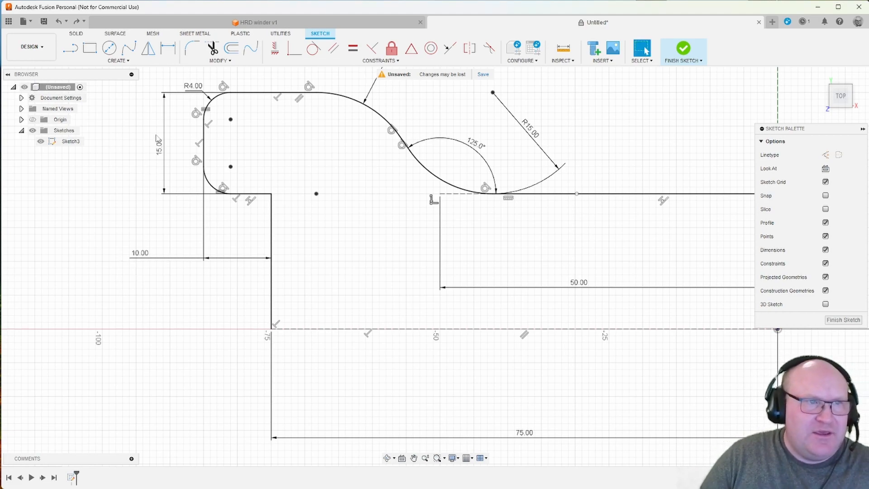
{"action": "left_click", "coordinate": [189, 52]}
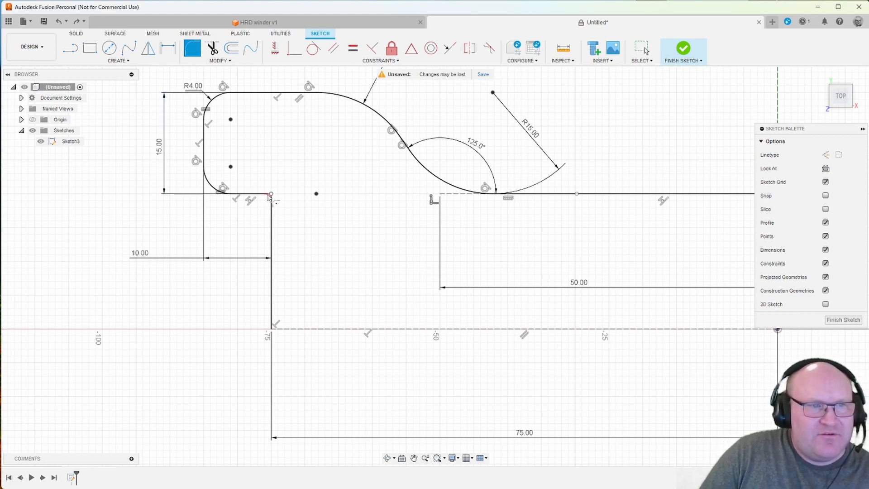
{"action": "left_click", "coordinate": [271, 195]}
{"action": "type", "text": "4"}
{"action": "key", "text": "Return"}
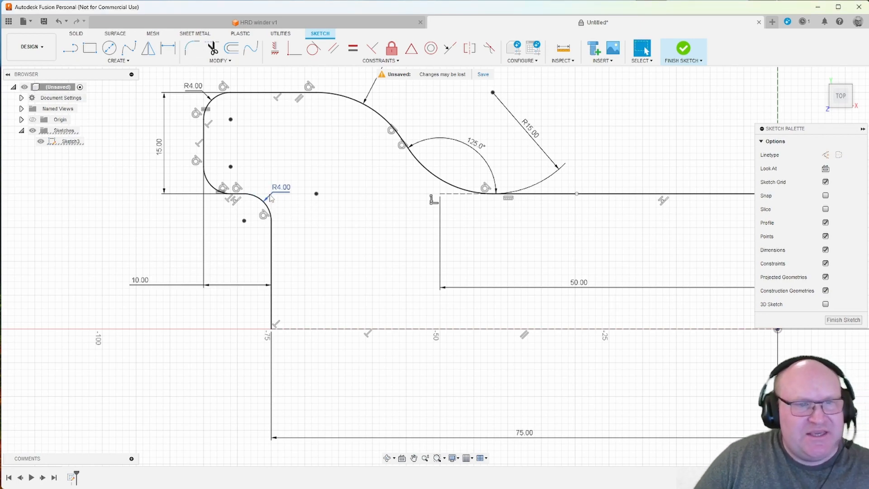
- Move the 50 mm dimension closer to its horizontal line and center its label more toward the vertical construction line
{"action": "scroll", "coordinate": [237, 169], "scroll_direction": "down", "scroll_amount": 3}
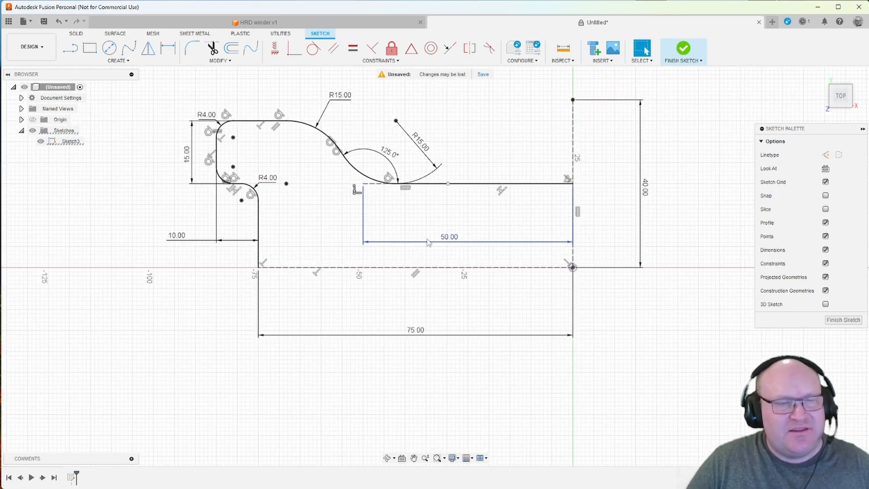
{"action": "scroll", "coordinate": [429, 244], "scroll_direction": "down", "scroll_amount": 3}
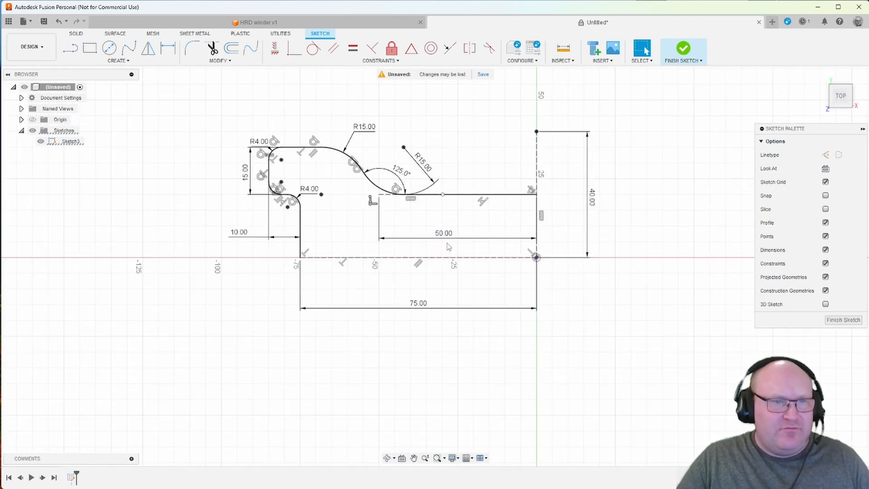
{"action": "left_click_drag", "start_coordinate": [448, 239], "coordinate": [479, 228]}
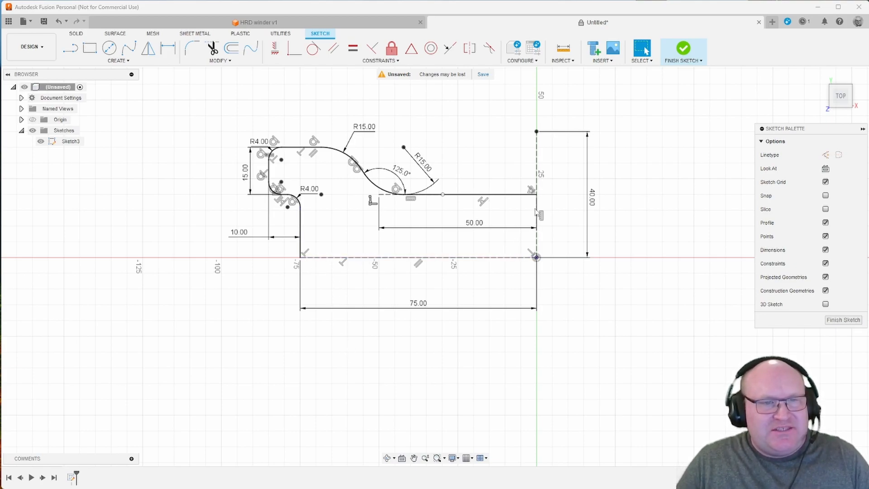
{"action": "left_click", "coordinate": [536, 191]}
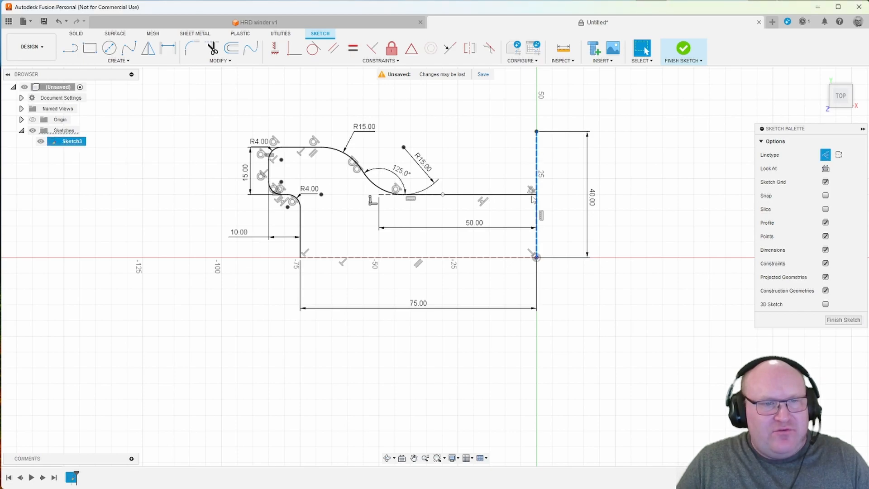
{"action": "left_click", "coordinate": [528, 257]}
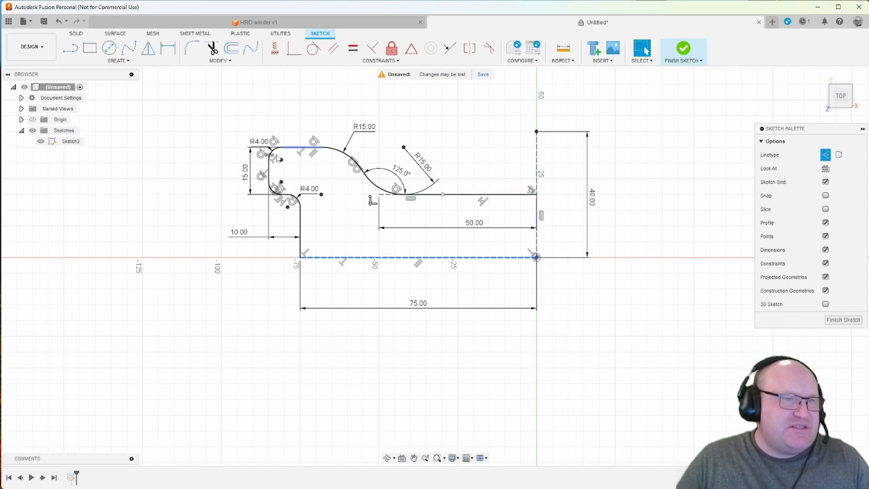
{"action": "scroll", "coordinate": [293, 258], "scroll_direction": "down", "scroll_amount": 3}
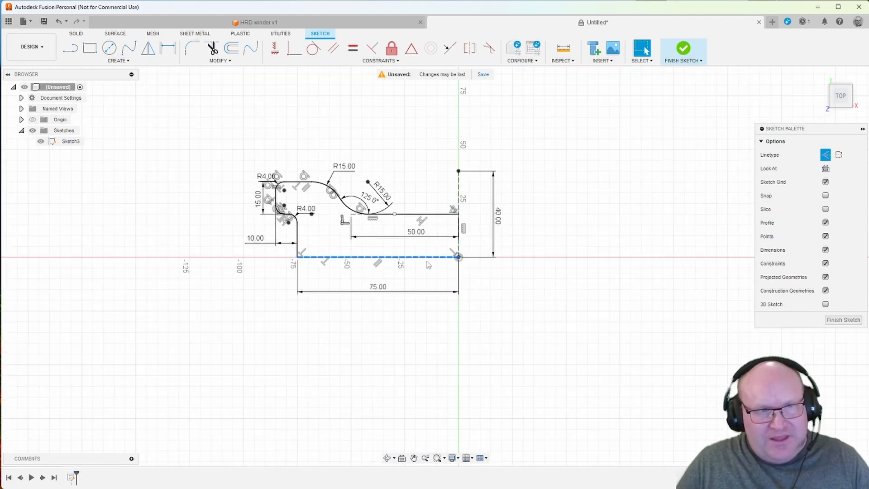
{"action": "scroll", "coordinate": [419, 264], "scroll_direction": "down", "scroll_amount": 1}
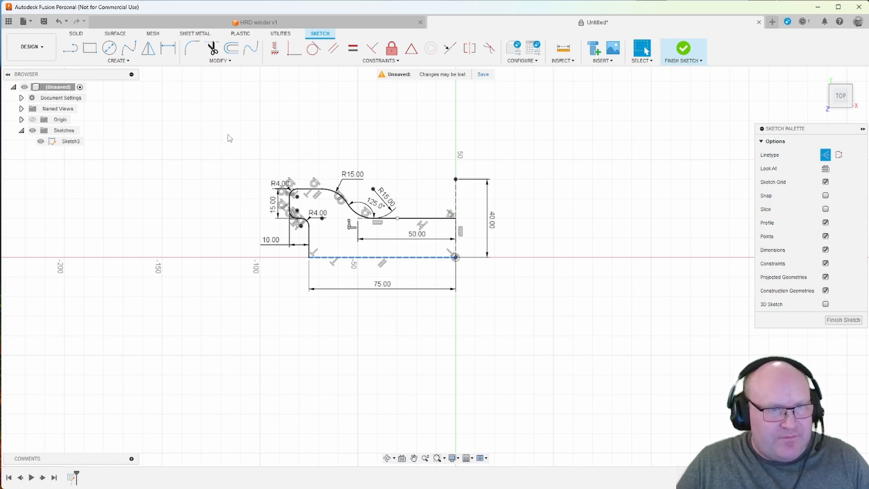
- Mirror the entire quarter profile across the horizontal construction line
{"action": "mouse_move", "coordinate": [213, 123]}
{"action": "left_mouse_down"}
{"action": "mouse_move", "coordinate": [281, 180]}
{"action": "mouse_move", "coordinate": [563, 333]}
{"action": "left_mouse_up"}
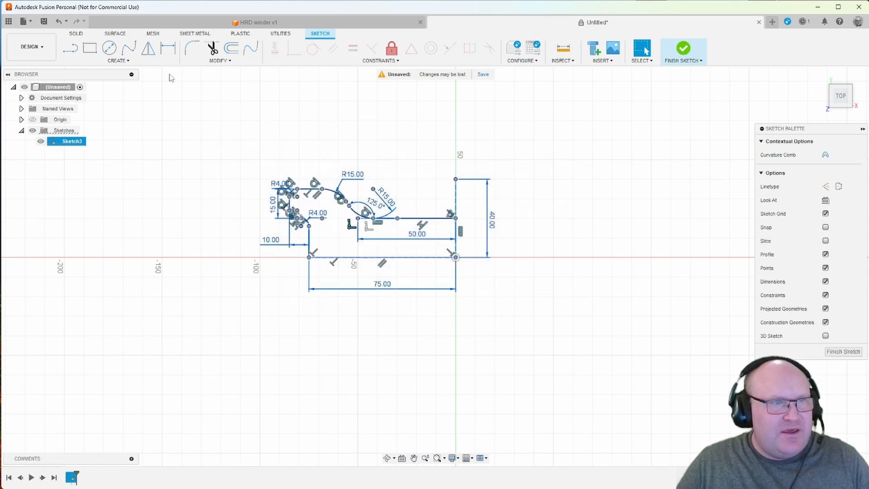
{"action": "left_click", "coordinate": [145, 55]}
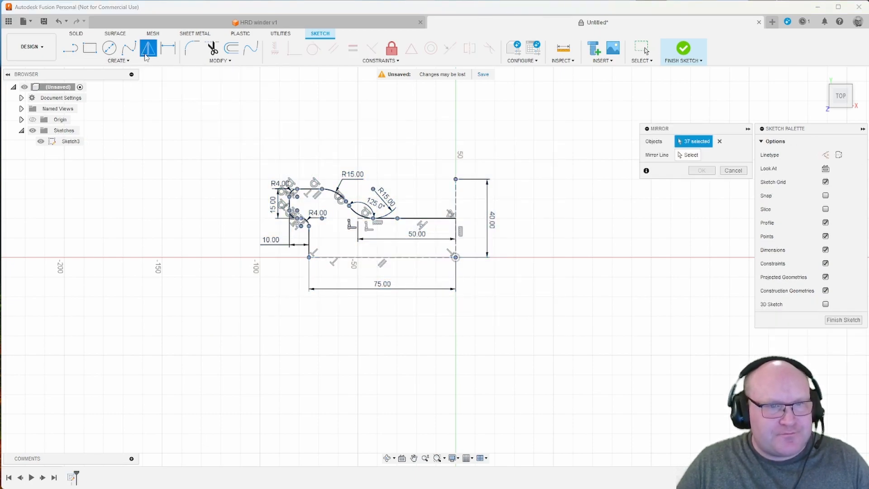
{"action": "left_click", "coordinate": [688, 156]}
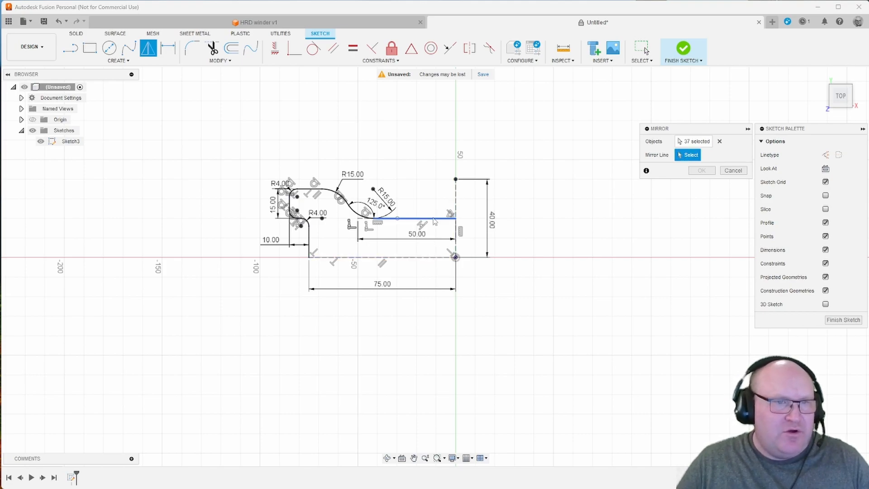
{"action": "left_click", "coordinate": [363, 258]}
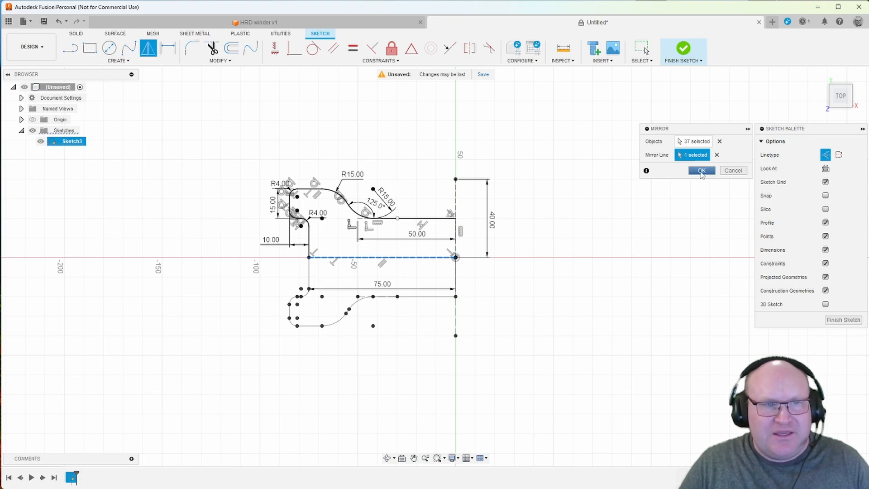
{"action": "left_click", "coordinate": [701, 171]}
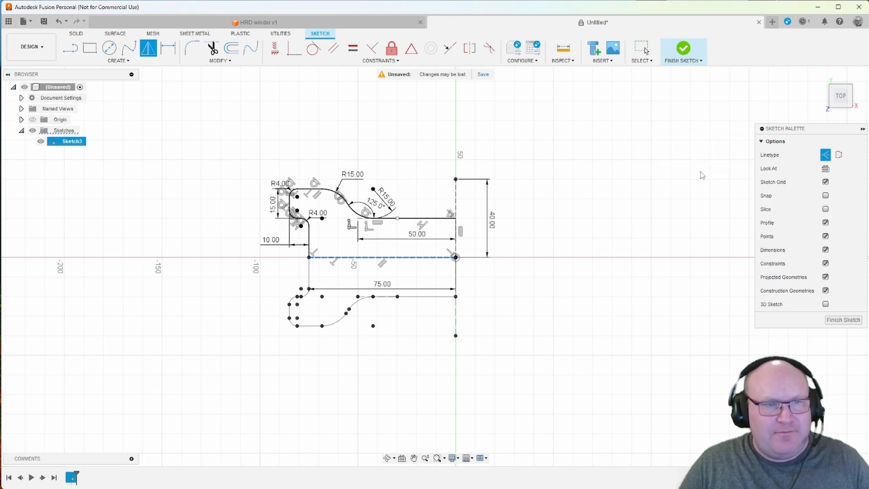
- Mirror the complete half profile across the vertical construction line to close the winder outline
{"action": "left_click_drag", "start_coordinate": [181, 117], "coordinate": [561, 395]}
{"action": "left_click", "coordinate": [145, 51]}
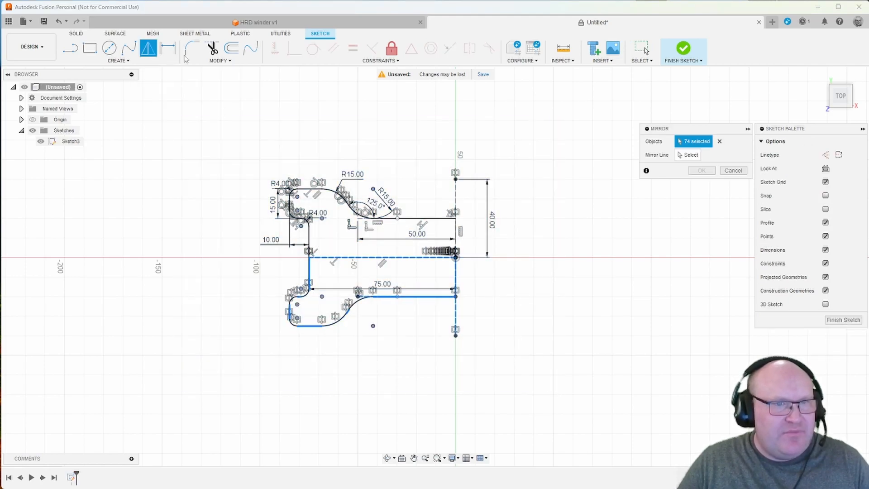
{"action": "left_click", "coordinate": [682, 158]}
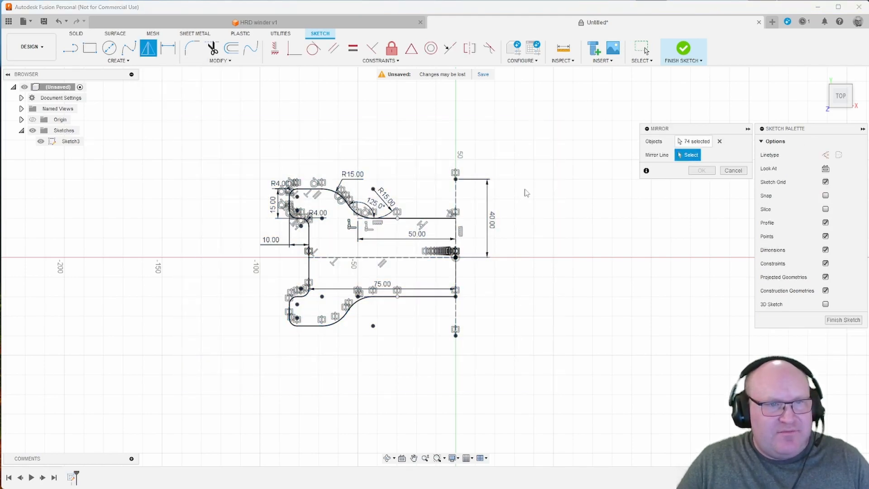
{"action": "left_click", "coordinate": [456, 195]}
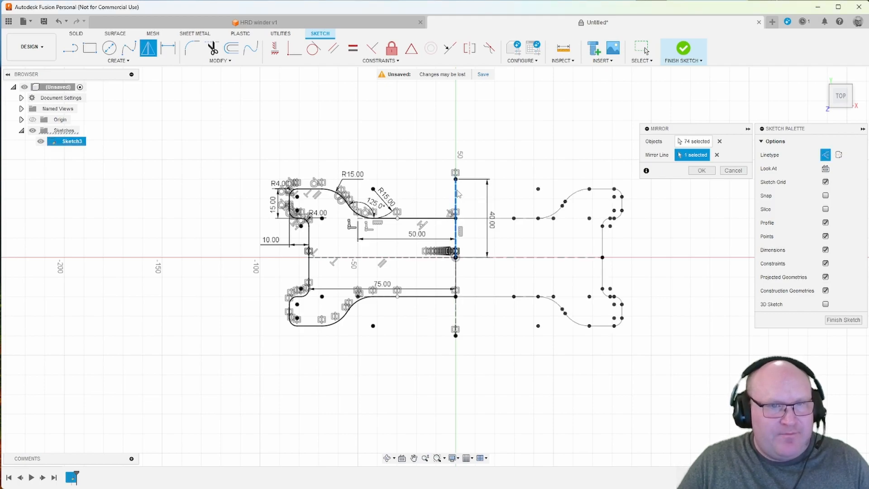
{"action": "left_click", "coordinate": [702, 171]}
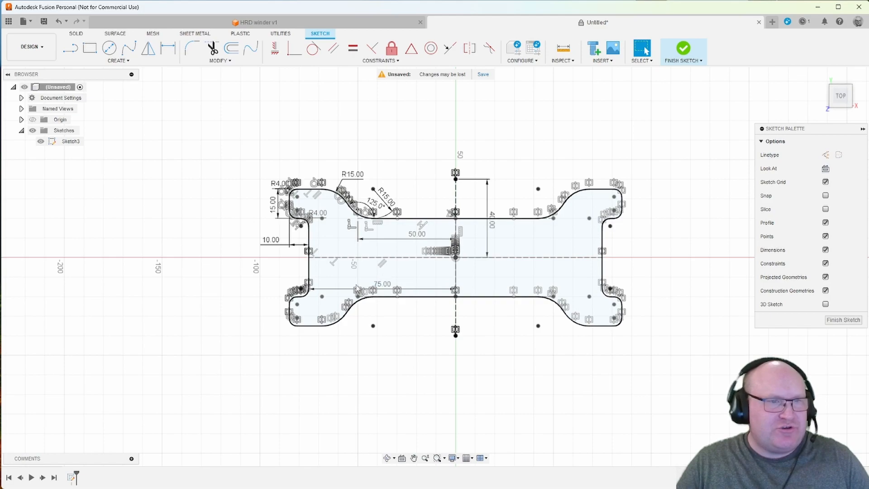
- Move the 15 mm dimension outward, the 50 mm dimension above the outline, and the 40 mm dimension closer to the vertical construction line
{"action": "left_click_drag", "start_coordinate": [273, 206], "coordinate": [244, 206]}
{"action": "mouse_move", "coordinate": [413, 240]}
{"action": "left_mouse_down"}
{"action": "mouse_move", "coordinate": [415, 146]}
{"action": "mouse_move", "coordinate": [407, 146]}
{"action": "left_mouse_up"}
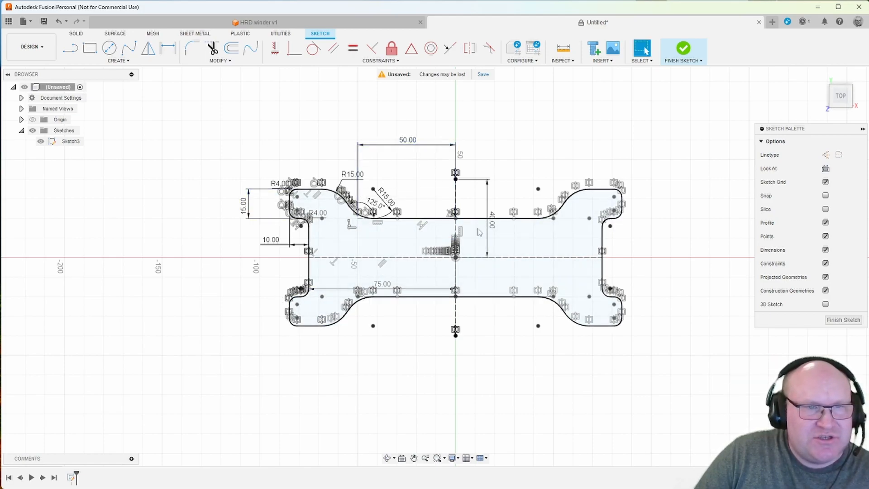
{"action": "left_click_drag", "start_coordinate": [488, 229], "coordinate": [481, 228]}
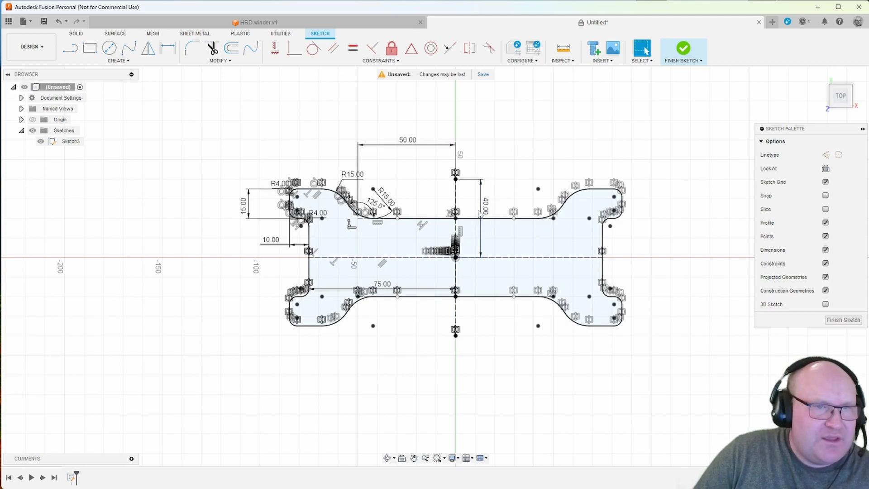
- Set both the height of the winder's horn and its projection beyond the vertical end edge to 20 mm
{"action": "double_click", "coordinate": [242, 212]}
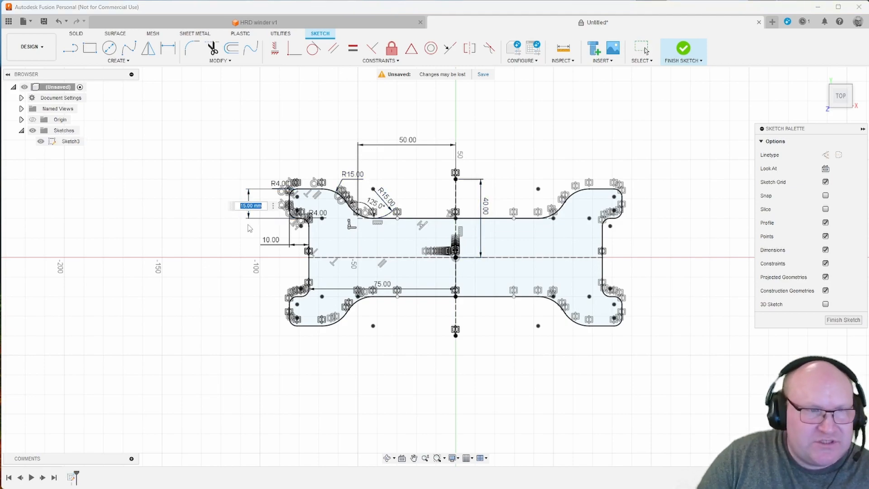
{"action": "type", "text": "20"}
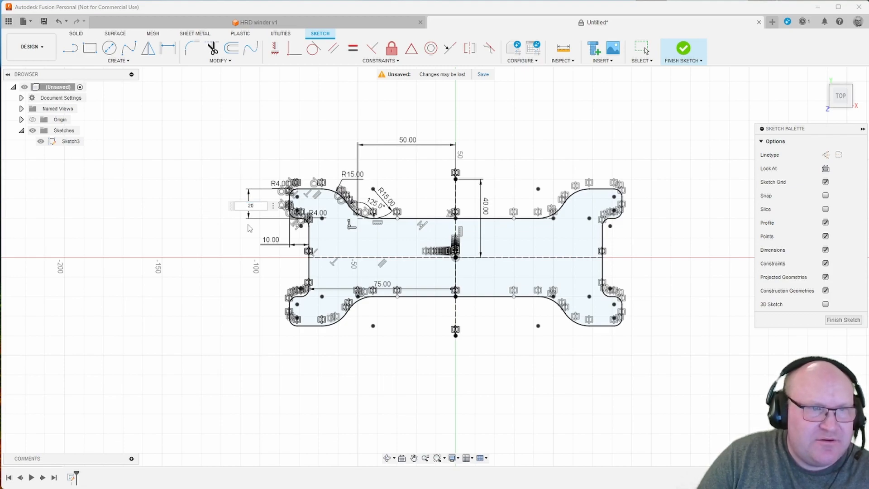
{"action": "key", "text": "Return"}
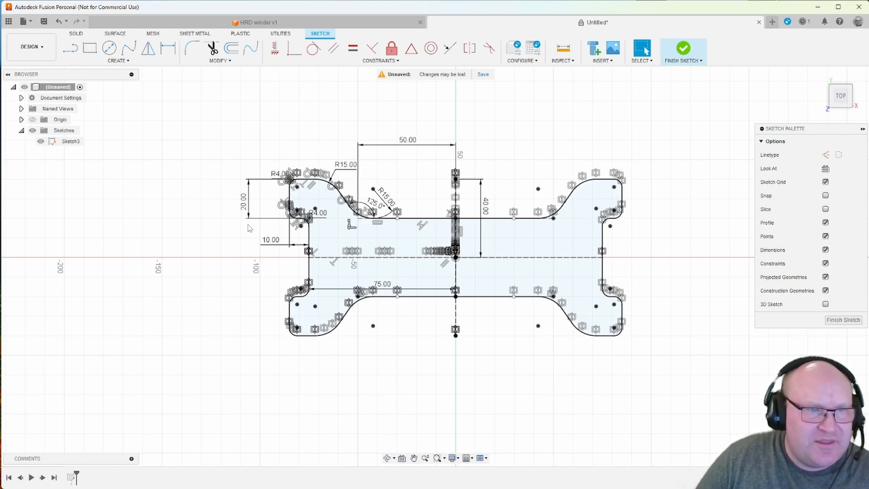
{"action": "double_click", "coordinate": [272, 244]}
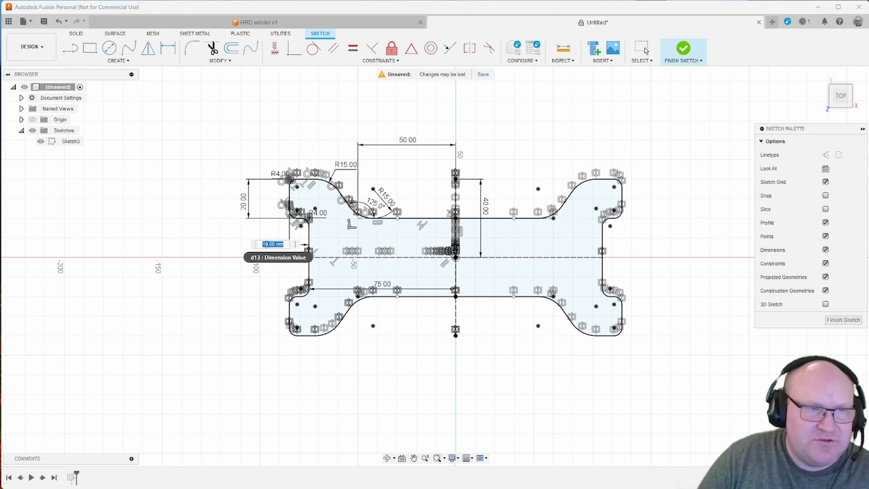
{"action": "type", "text": "20"}
{"action": "key", "text": "Return"}
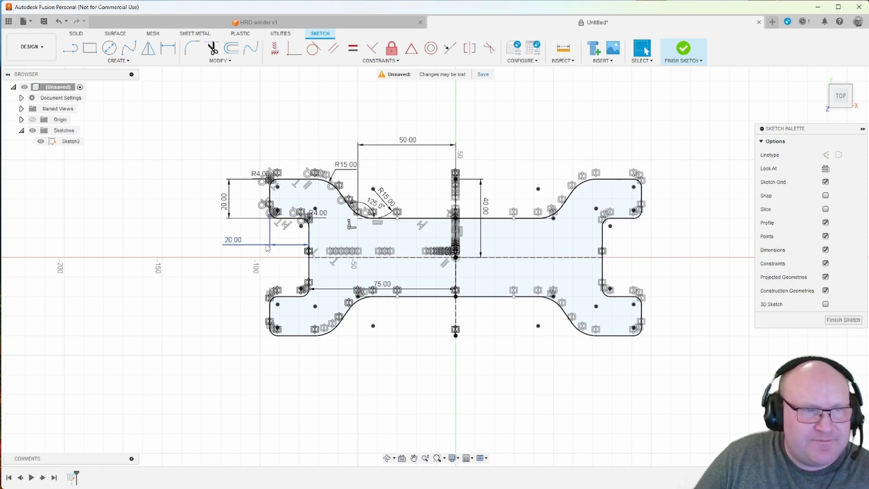
- Set the radius of the inner corner fillet beside the vertical end edge to 10 mm and finish the sketch
{"action": "double_click", "coordinate": [318, 213]}
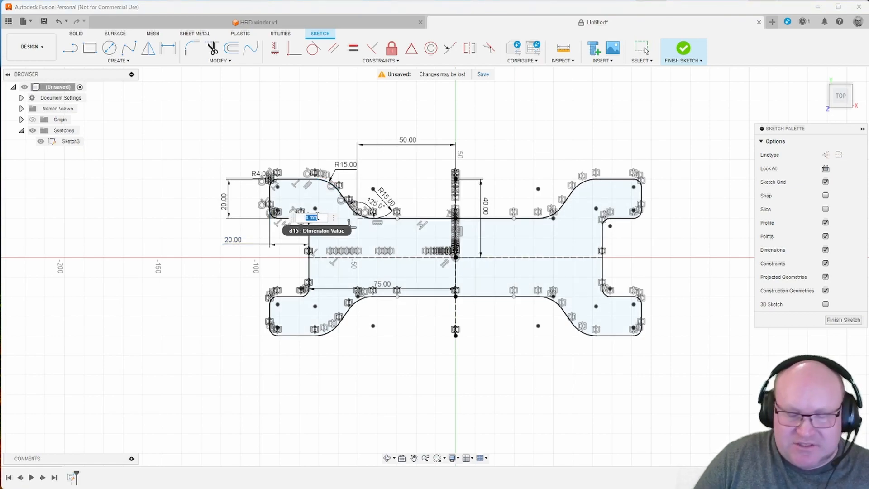
{"action": "type", "text": "10"}
{"action": "key", "text": "Return"}
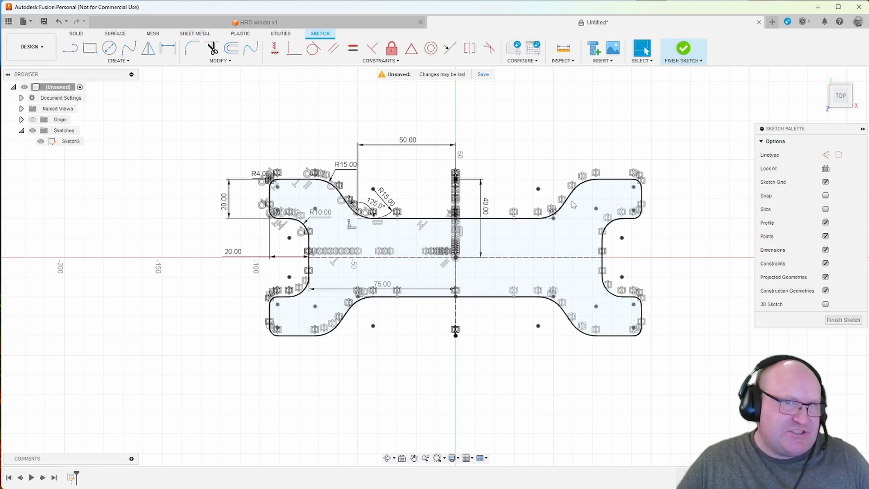
{"action": "left_click", "coordinate": [682, 50]}
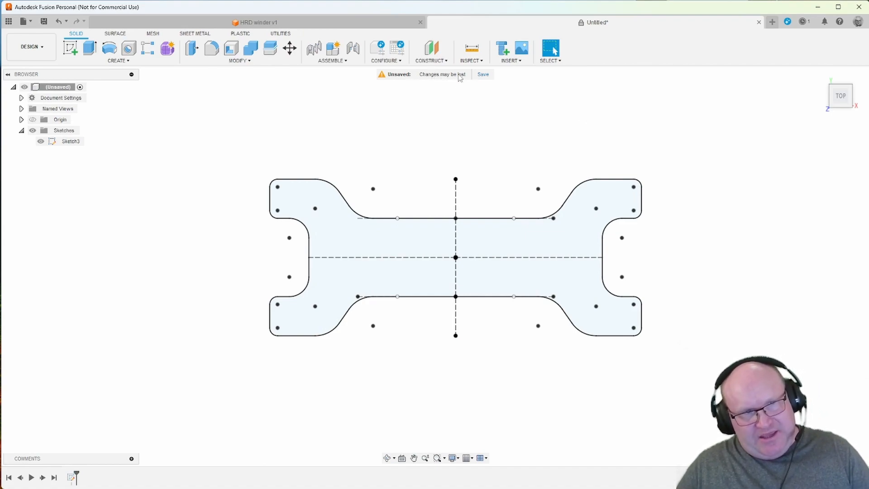
- Save the design under the name "Antenna winder video"
{"action": "left_click", "coordinate": [483, 74]}
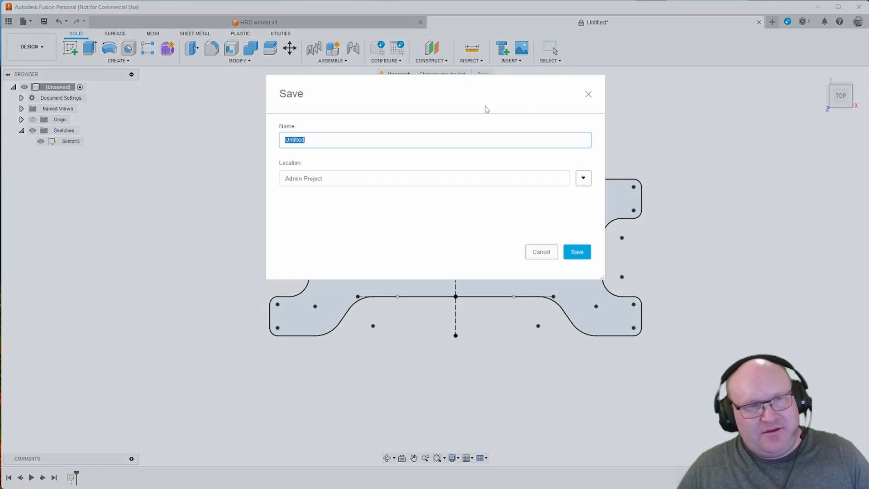
{"action": "type", "text": "Anten"}
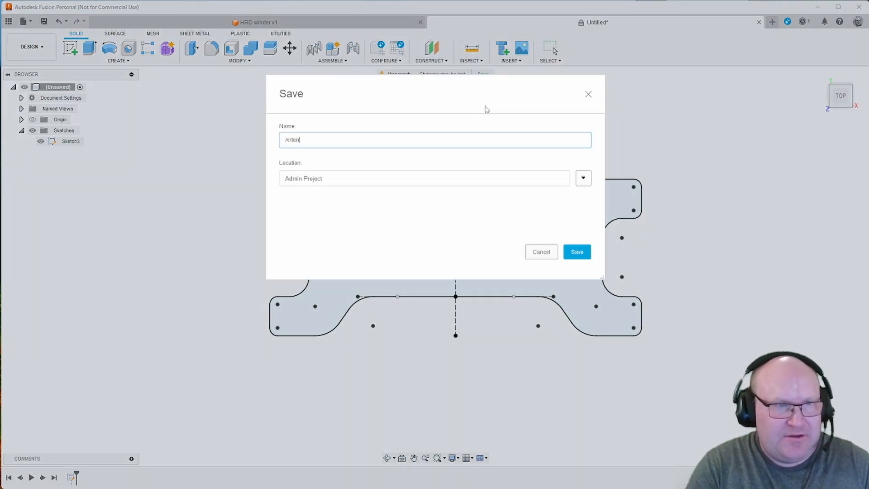
{"action": "type", "text": "na winder vide"}
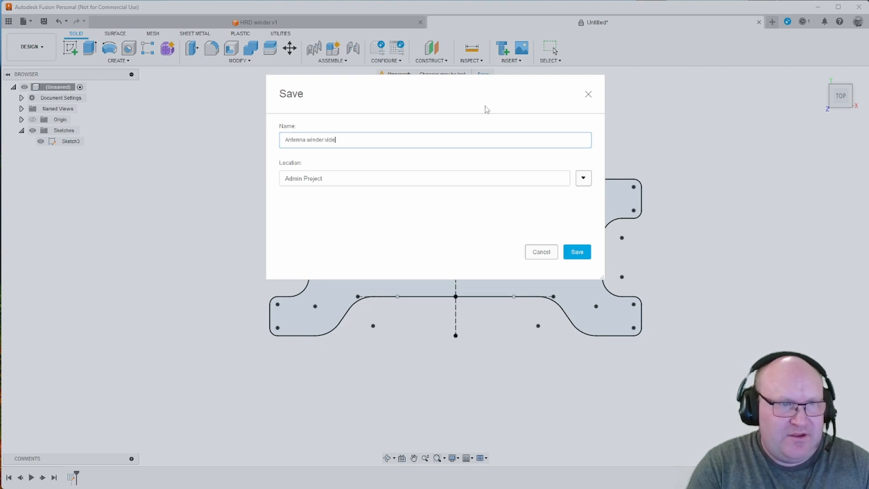
{"action": "type", "text": "o"}
{"action": "key", "text": "Return"}
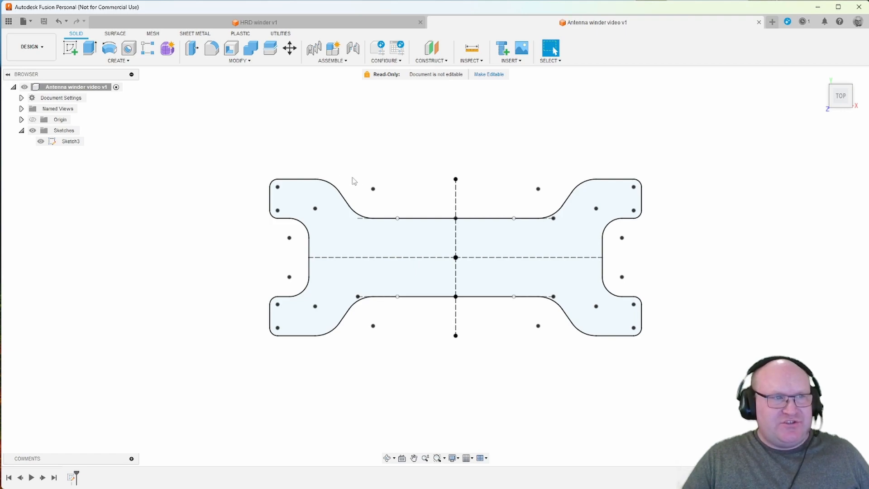
- Extrude the closed winder profile 5 mm to one side as a new body
{"action": "left_click", "coordinate": [90, 48]}
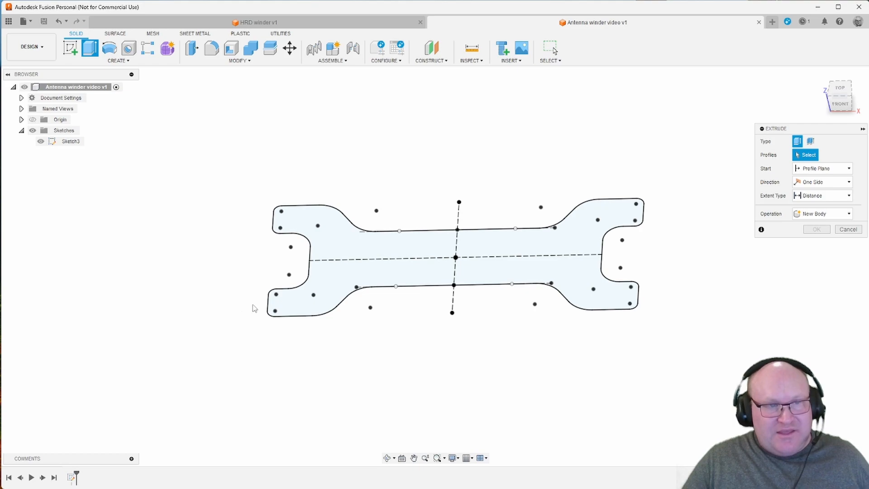
{"action": "left_click", "coordinate": [365, 252]}
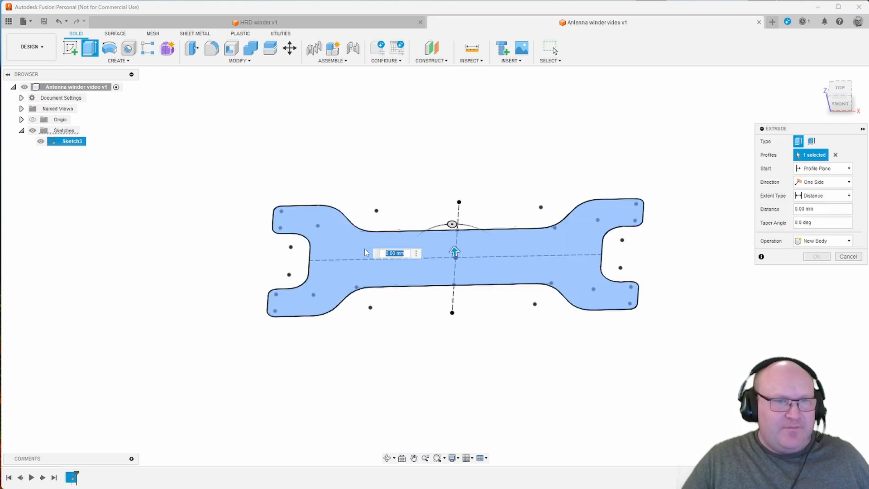
{"action": "type", "text": "5"}
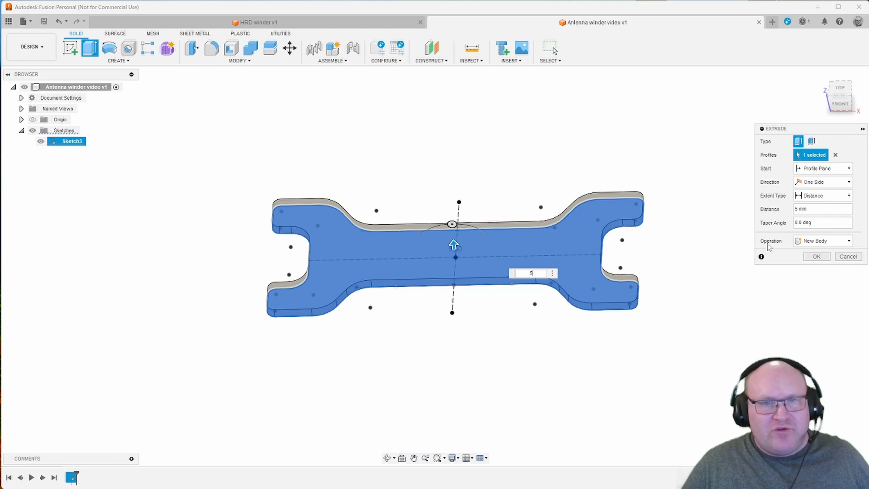
{"action": "left_click", "coordinate": [815, 257]}
- Start a new sketch on the origin plane parallel to the winder's flat face, viewed squarely from the top
{"action": "middle_click_drag", "start_coordinate": [310, 272], "coordinate": [460, 320], "text": "shift"}
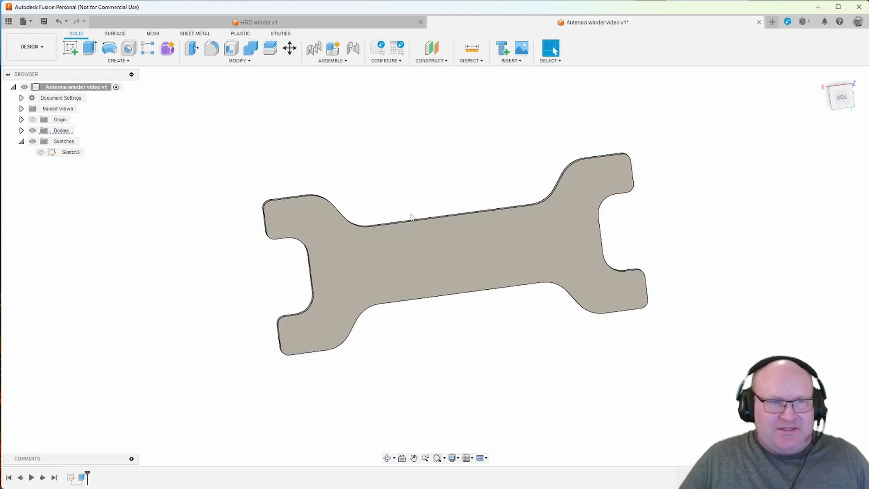
{"action": "left_click", "coordinate": [844, 97]}
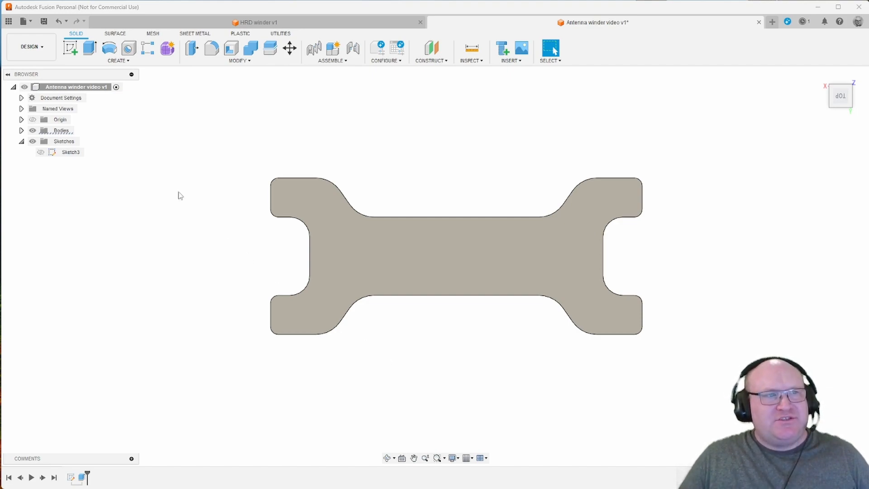
{"action": "left_click", "coordinate": [73, 48]}
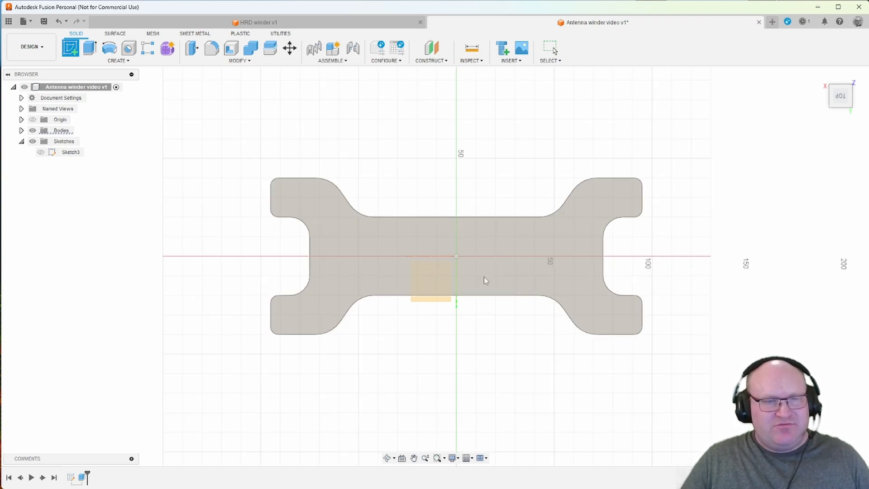
{"action": "left_click", "coordinate": [433, 299]}
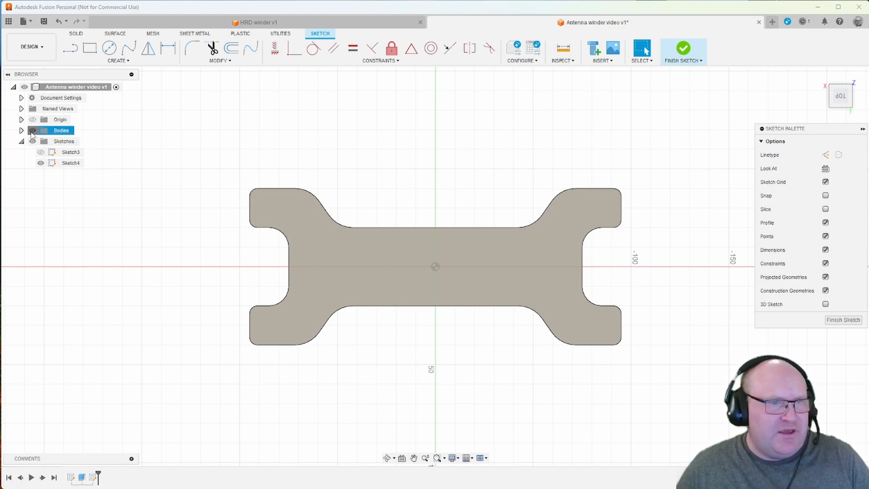
- Show Sketch3 and hide the bodies, and check that the vertical construction line can be selected from the new sketch
{"action": "left_click", "coordinate": [32, 130]}
{"action": "left_click", "coordinate": [32, 131]}
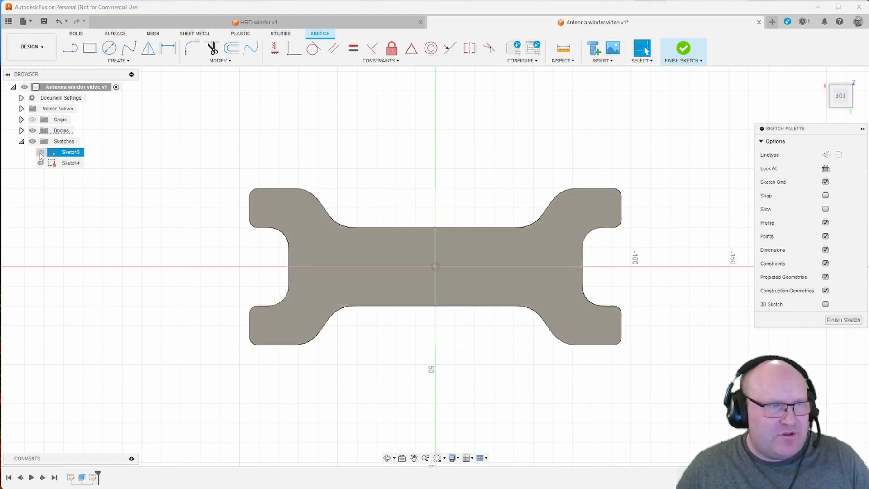
{"action": "left_click", "coordinate": [40, 152]}
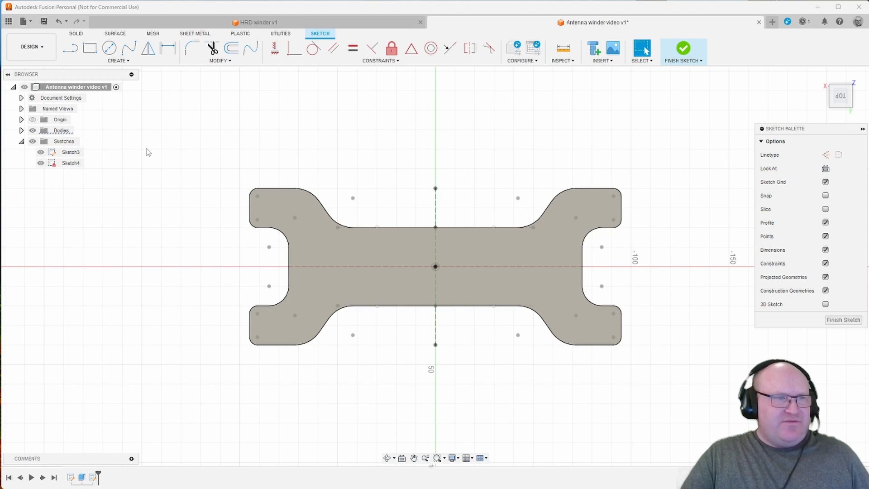
{"action": "left_click", "coordinate": [32, 131]}
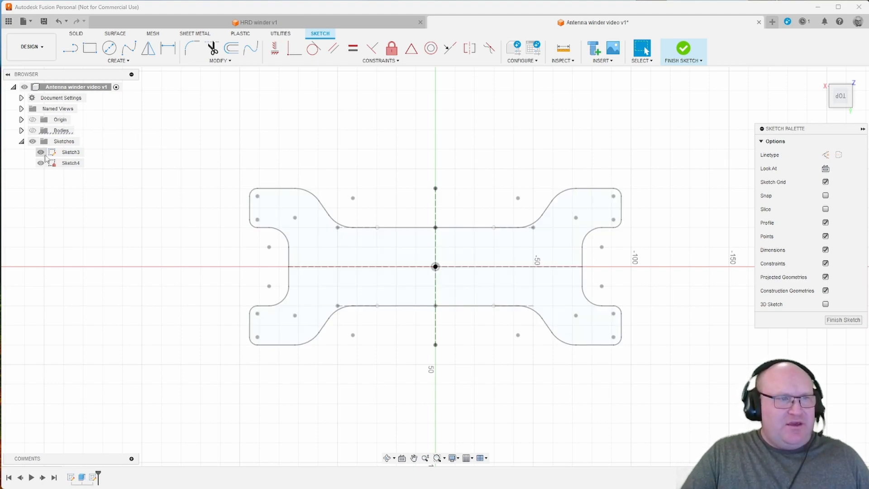
{"action": "left_click", "coordinate": [436, 253]}
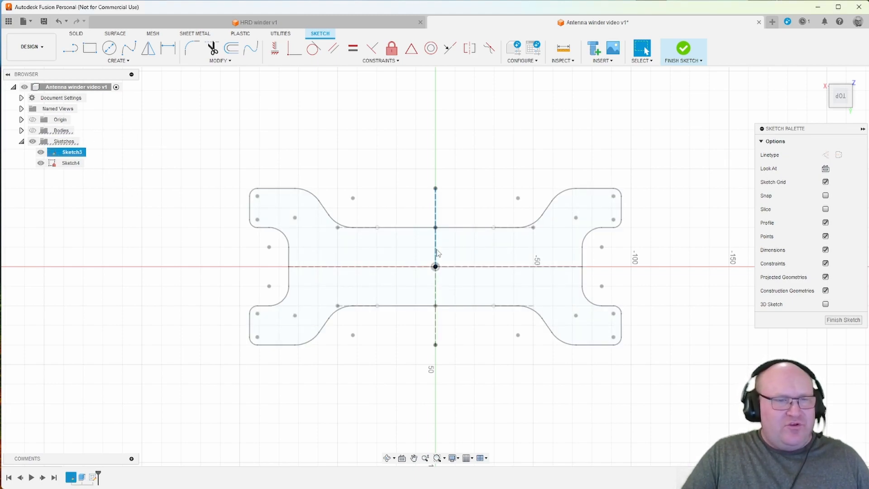
{"action": "left_click", "coordinate": [442, 191]}
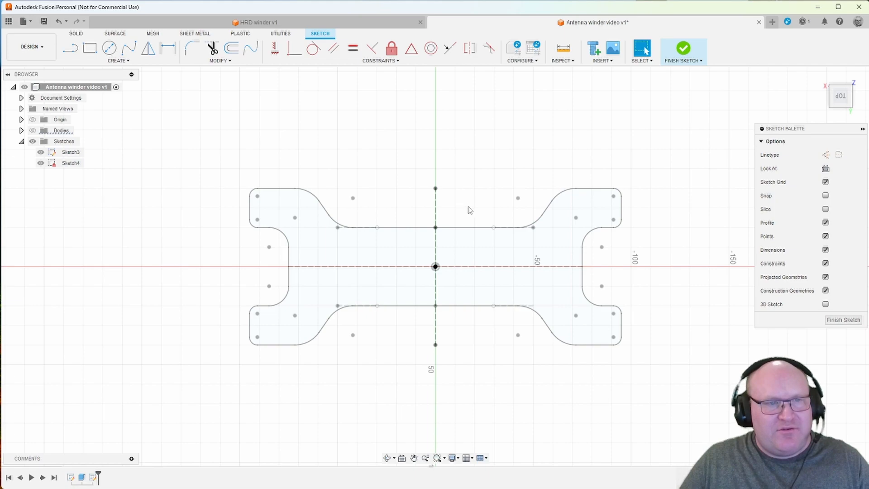
- Project the upper vertical and the left horizontal construction centre lines of Sketch3 into the new sketch with the projection link kept
{"action": "left_click", "coordinate": [435, 216]}
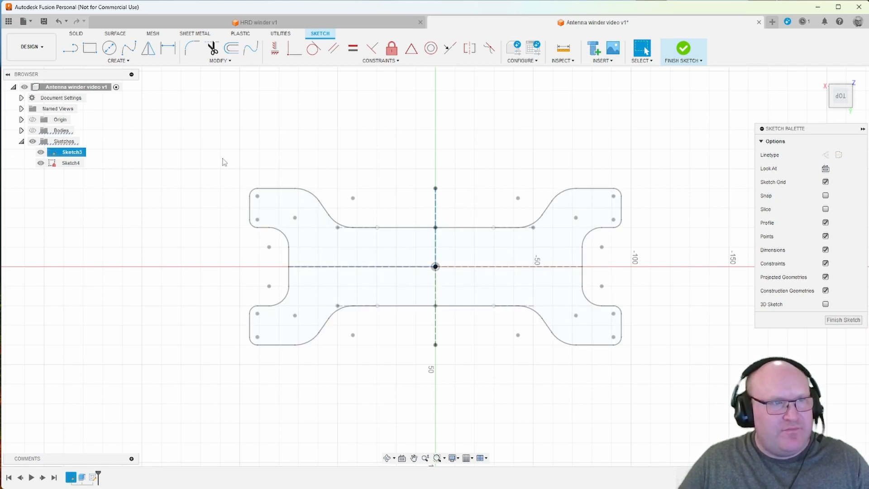
{"action": "left_click", "coordinate": [130, 62]}
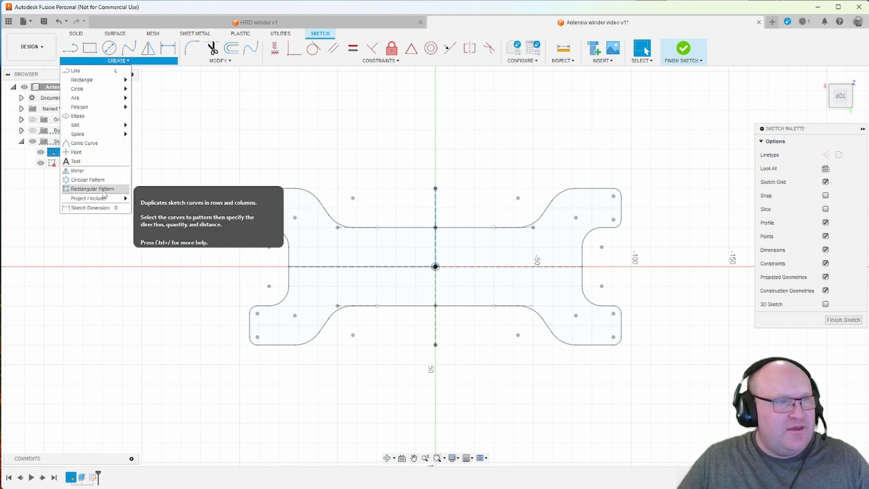
{"action": "mouse_move", "coordinate": [117, 200]}
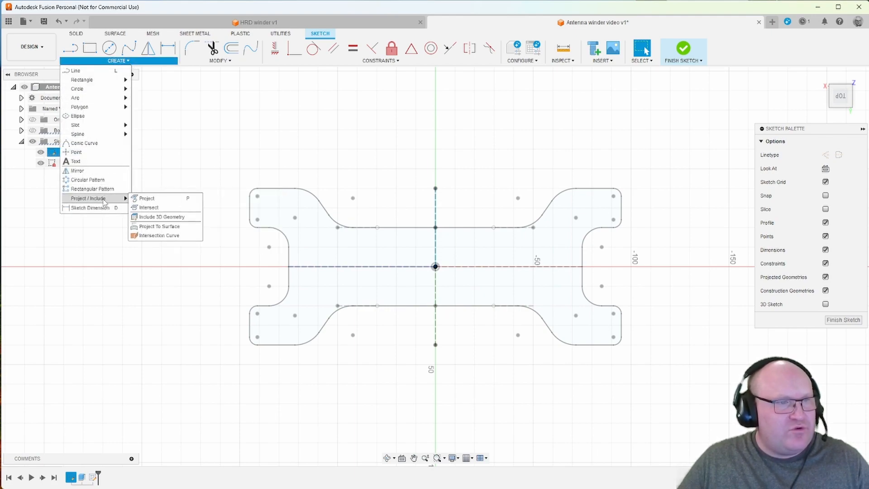
{"action": "left_click", "coordinate": [151, 201]}
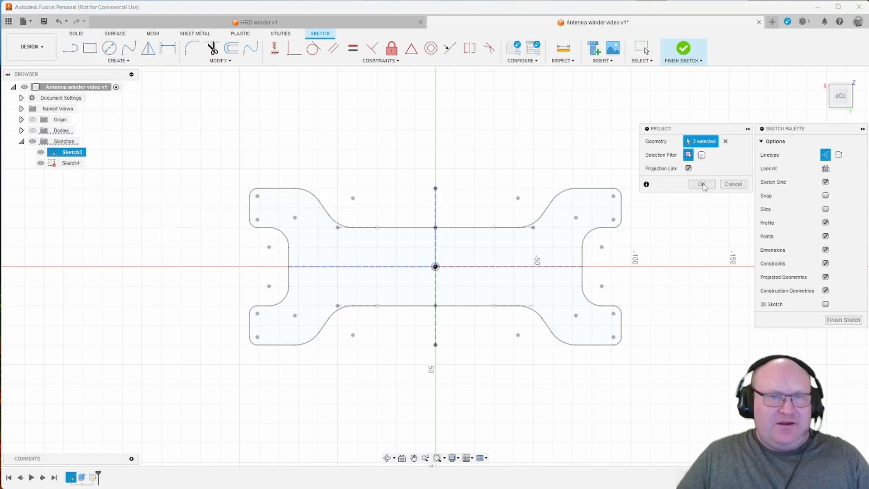
{"action": "left_click", "coordinate": [701, 184]}
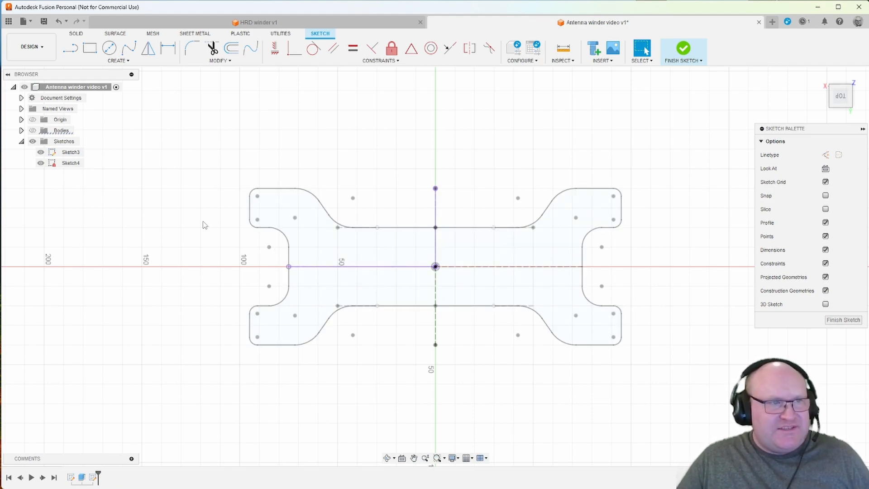
- Hide Sketch3 and convert the projected vertical and horizontal centre lines to construction lines
{"action": "left_click", "coordinate": [41, 153]}
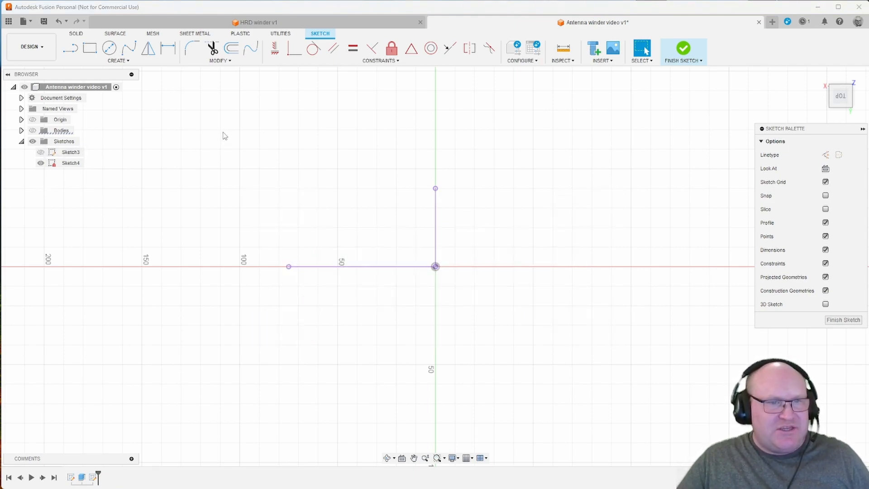
{"action": "left_click", "coordinate": [437, 215]}
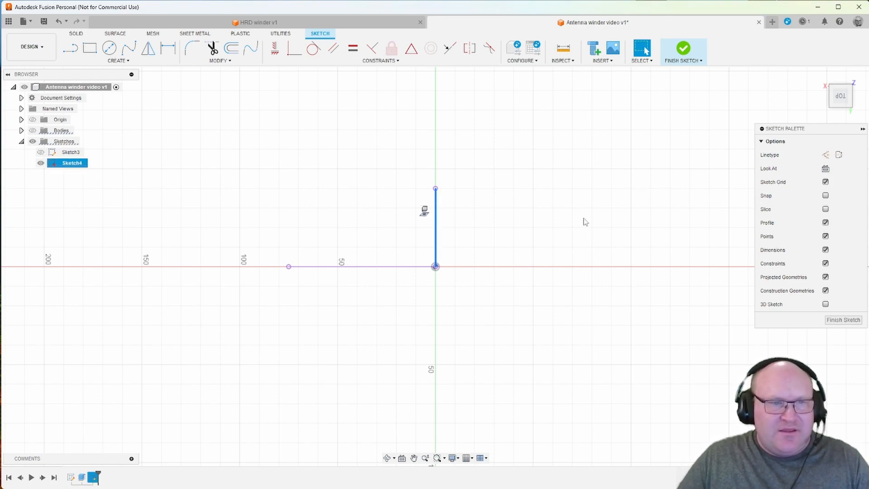
{"action": "left_click", "coordinate": [827, 156]}
{"action": "left_click", "coordinate": [416, 266]}
{"action": "left_click", "coordinate": [825, 155]}
{"action": "left_click", "coordinate": [659, 210]}
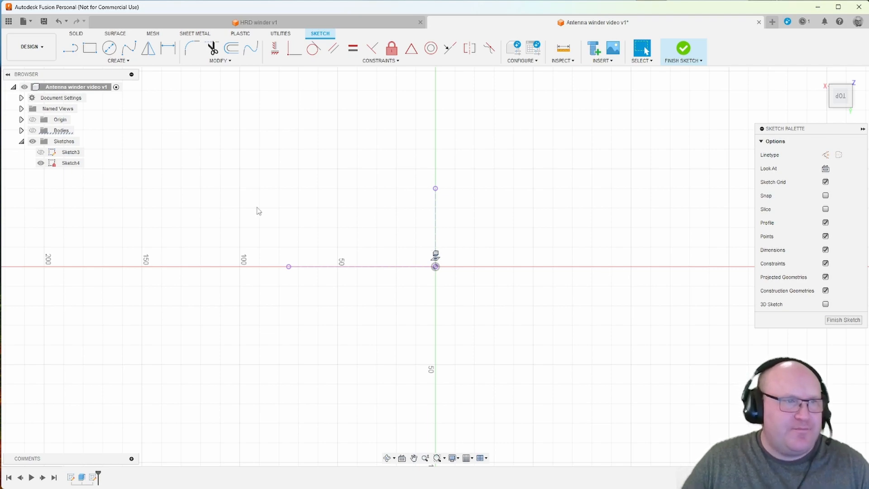
- Show Sketch3 again and draw a 5 mm diameter circle inside the winder's upper-left arm
{"action": "left_click", "coordinate": [42, 154]}
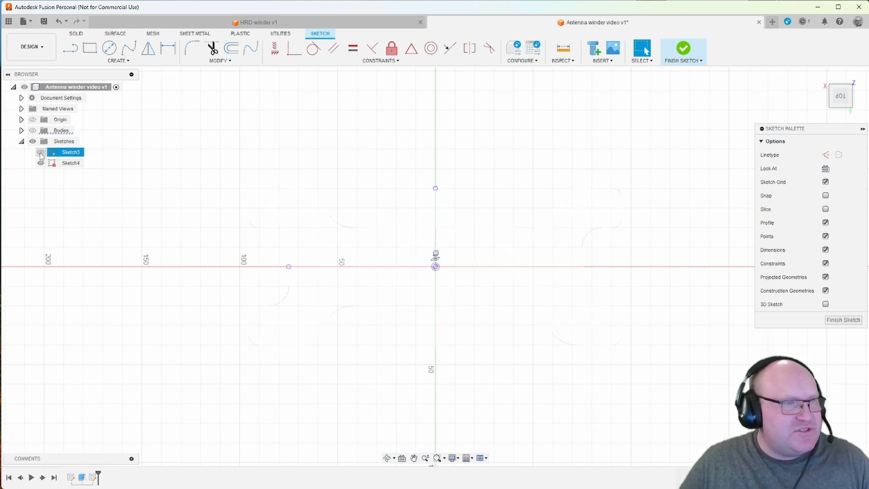
{"action": "left_click", "coordinate": [39, 153]}
{"action": "left_click", "coordinate": [114, 49]}
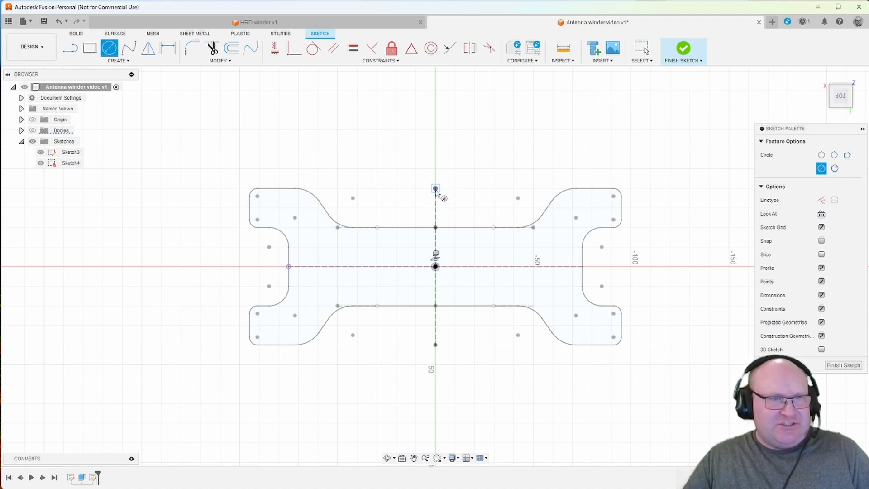
{"action": "left_click", "coordinate": [281, 211]}
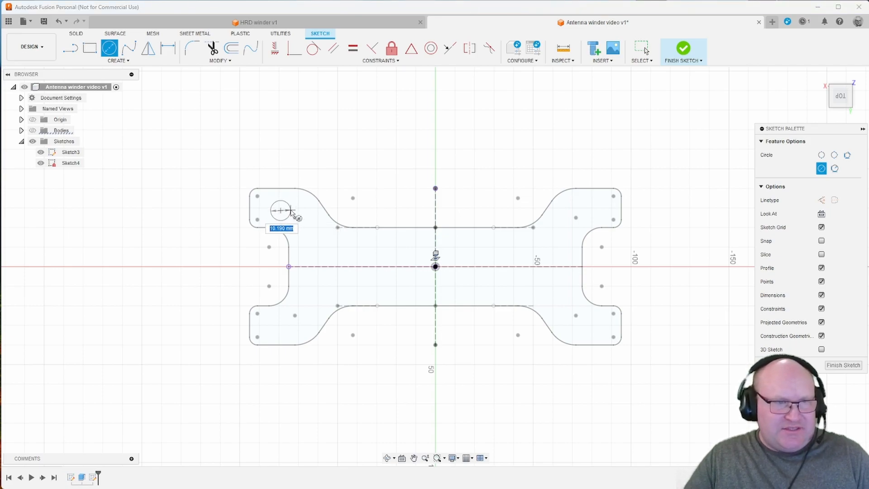
{"action": "type", "text": "5"}
{"action": "key", "text": "Return"}
{"action": "key", "text": "Escape"}
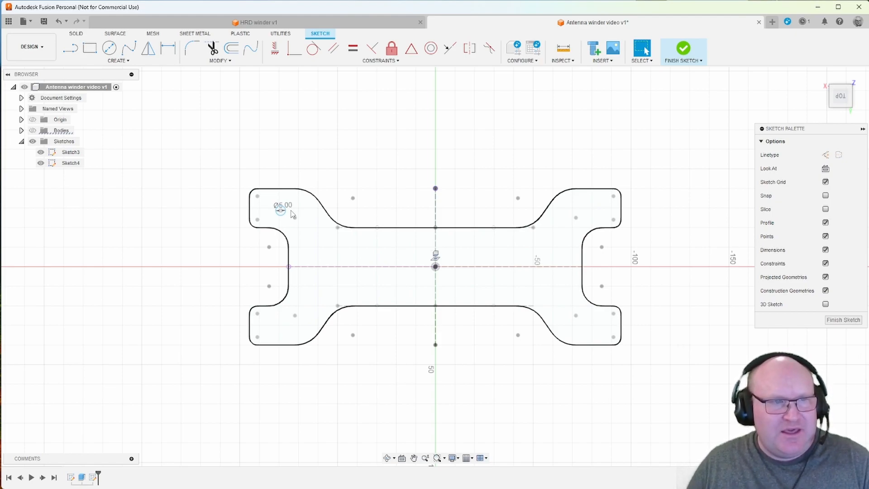
- Dimension the circle's centre 15 mm from the outer left edge of the upper-left arm
{"action": "left_click", "coordinate": [167, 57]}
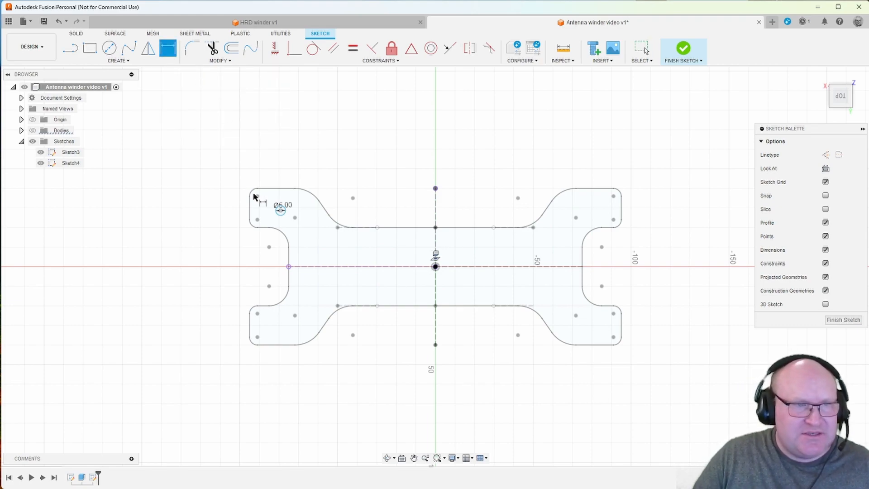
{"action": "left_click", "coordinate": [280, 211]}
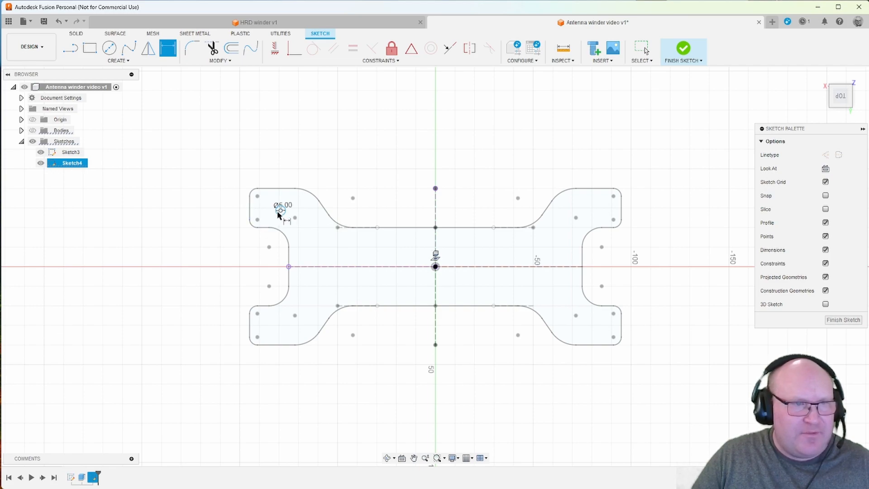
{"action": "left_click", "coordinate": [251, 212]}
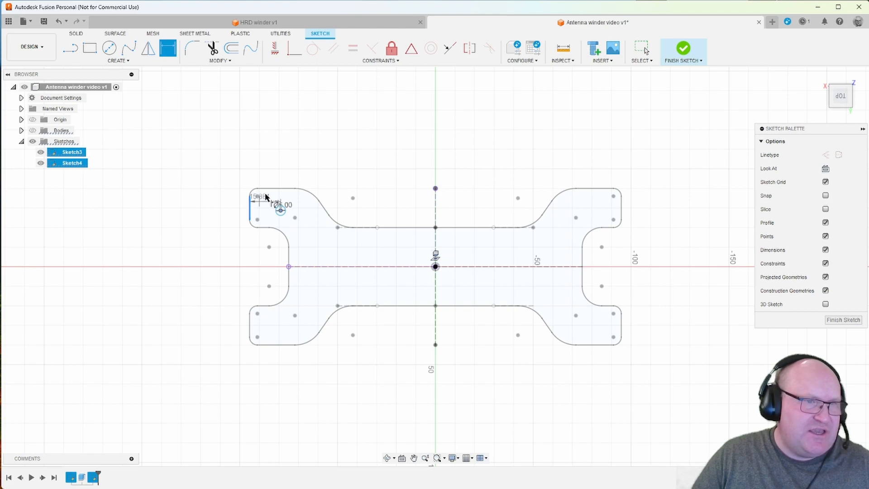
{"action": "left_click", "coordinate": [266, 166]}
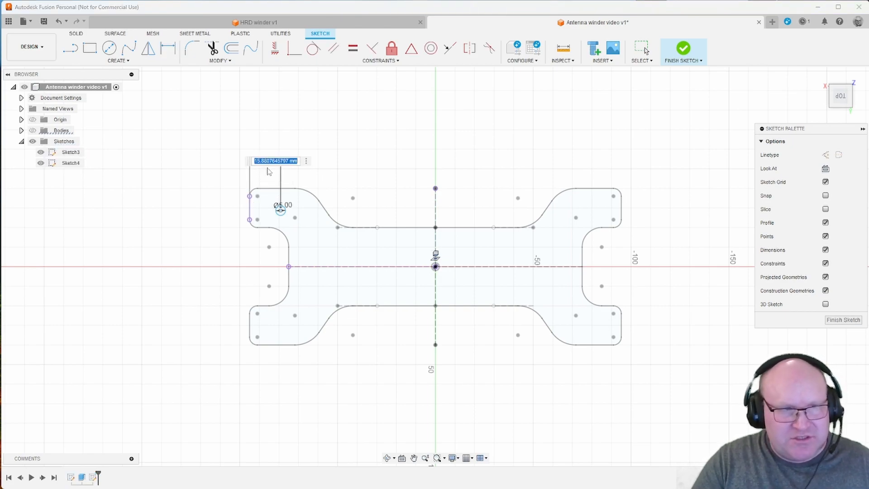
{"action": "type", "text": "15"}
{"action": "key", "text": "Return"}
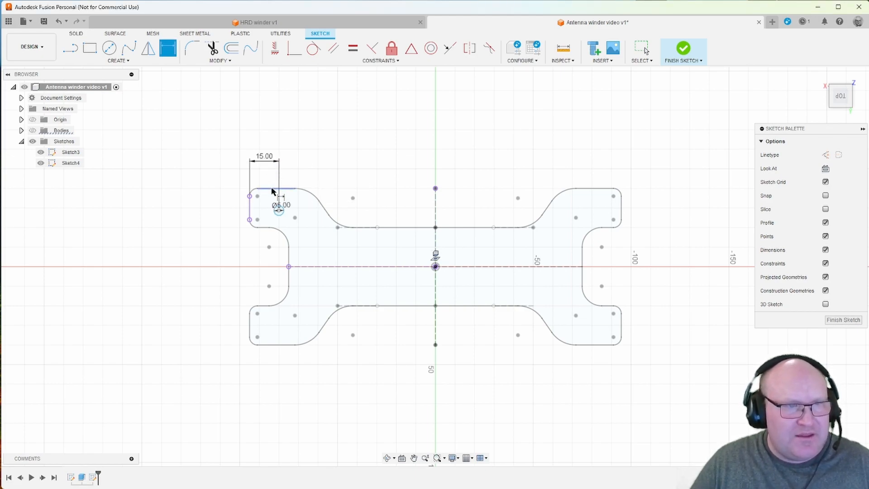
- Dimension the circle's centre 10 mm from the top edge of the upper-left arm
{"action": "left_click", "coordinate": [278, 211]}
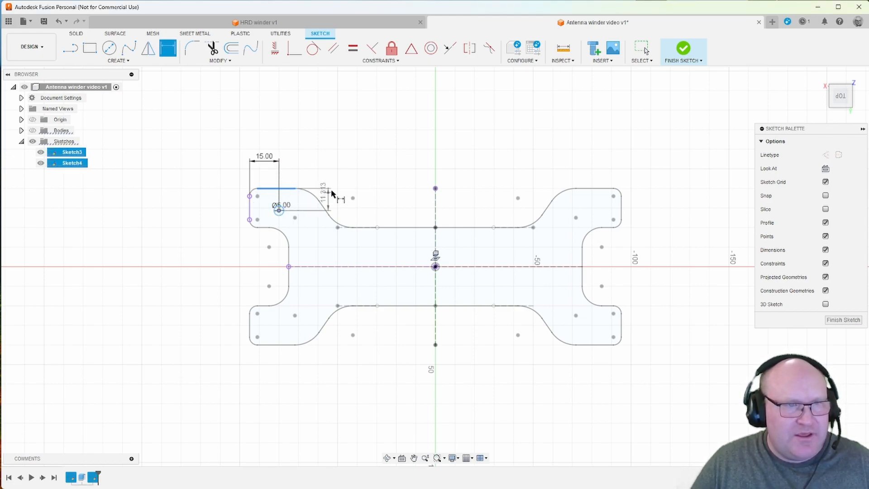
{"action": "left_click", "coordinate": [346, 166]}
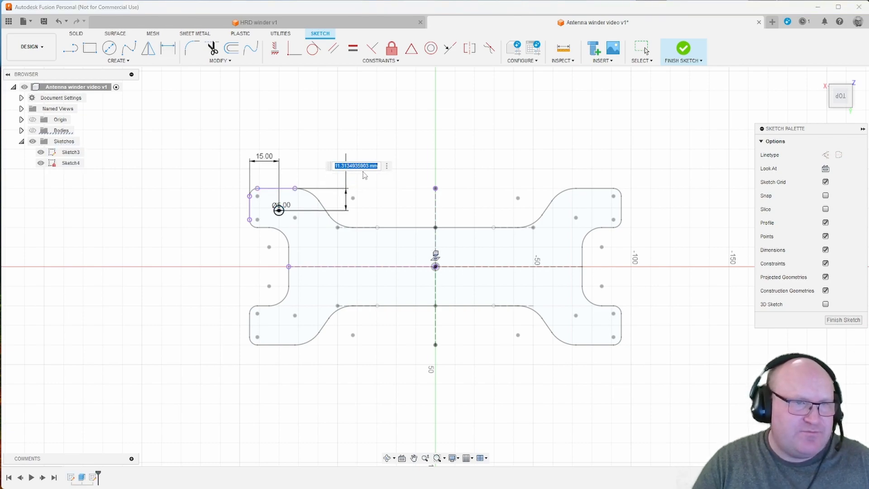
{"action": "type", "text": "10"}
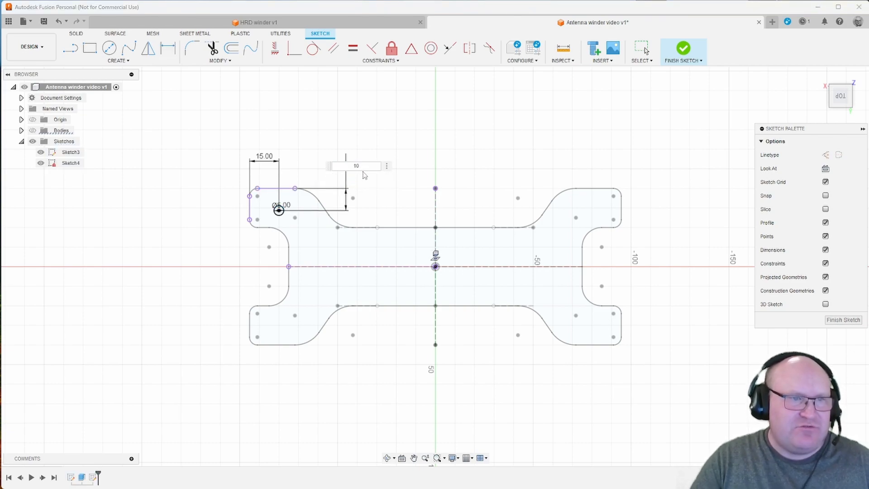
{"action": "key", "text": "Return"}
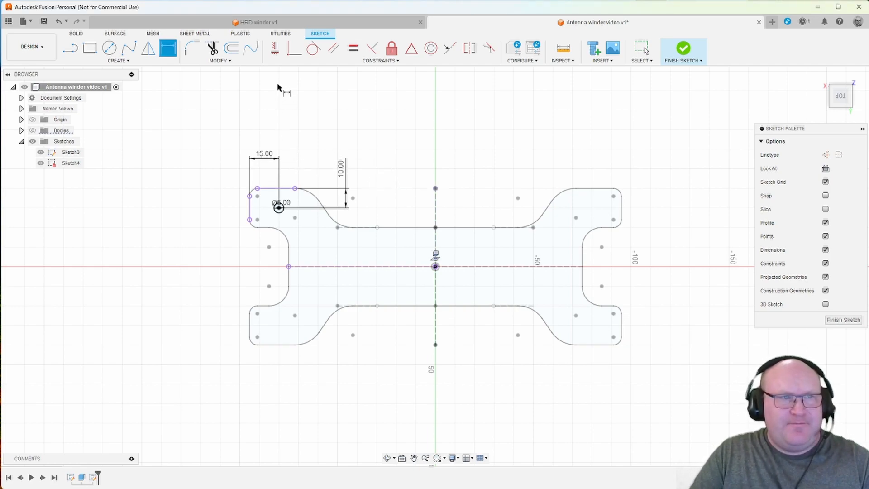
- Mirror the 5 mm circle across the vertical centre line onto the upper-right arm
{"action": "left_click", "coordinate": [144, 53]}
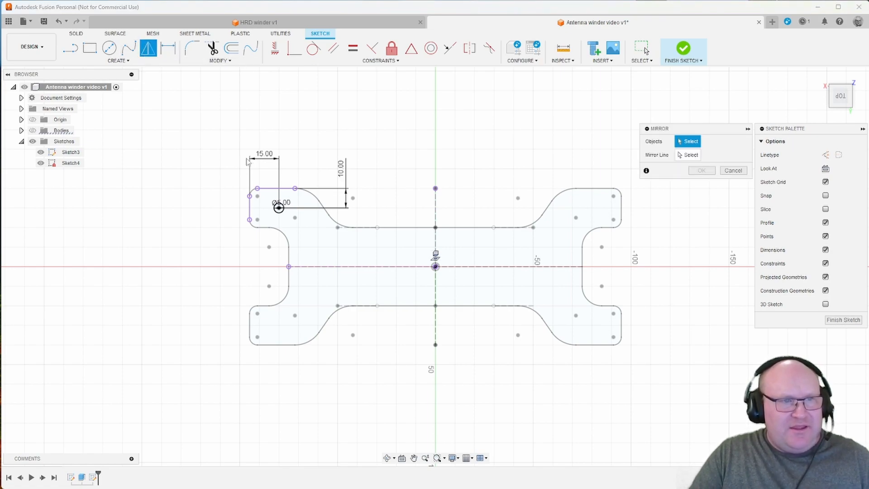
{"action": "left_click", "coordinate": [281, 213]}
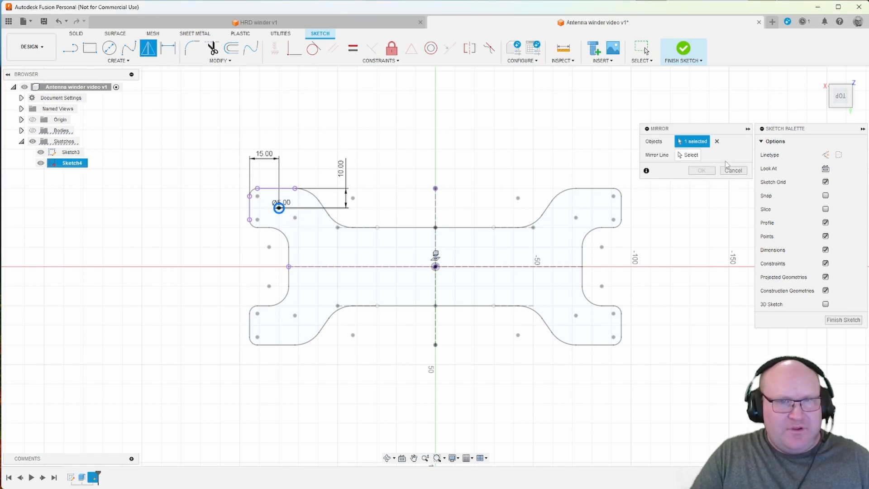
{"action": "left_click", "coordinate": [688, 155]}
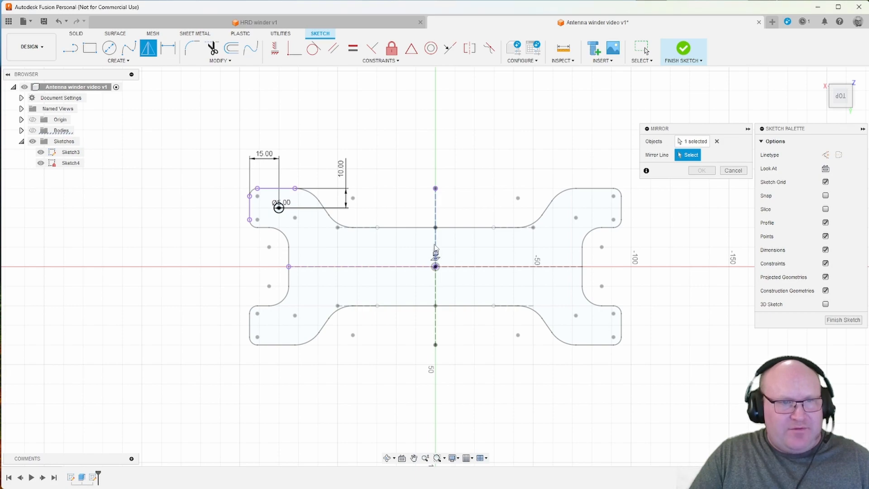
{"action": "left_click", "coordinate": [435, 248]}
{"action": "left_click", "coordinate": [701, 170]}
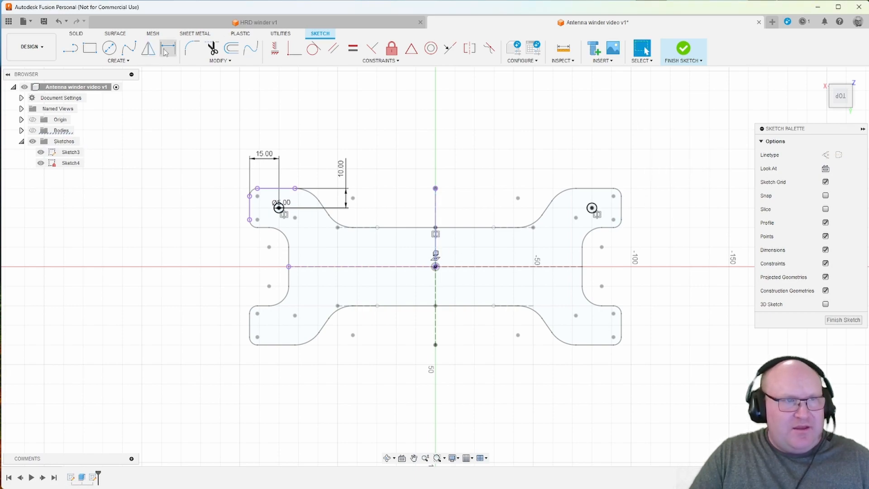
- Mirror both upper circles across the horizontal centre line onto the two lower arms
{"action": "left_click", "coordinate": [148, 47]}
{"action": "left_click", "coordinate": [277, 211]}
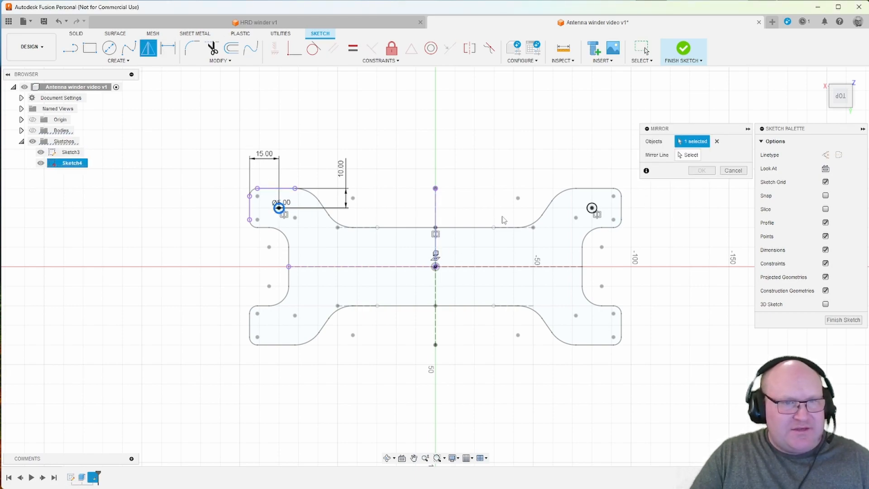
{"action": "left_click", "coordinate": [586, 209]}
{"action": "left_click", "coordinate": [679, 156]}
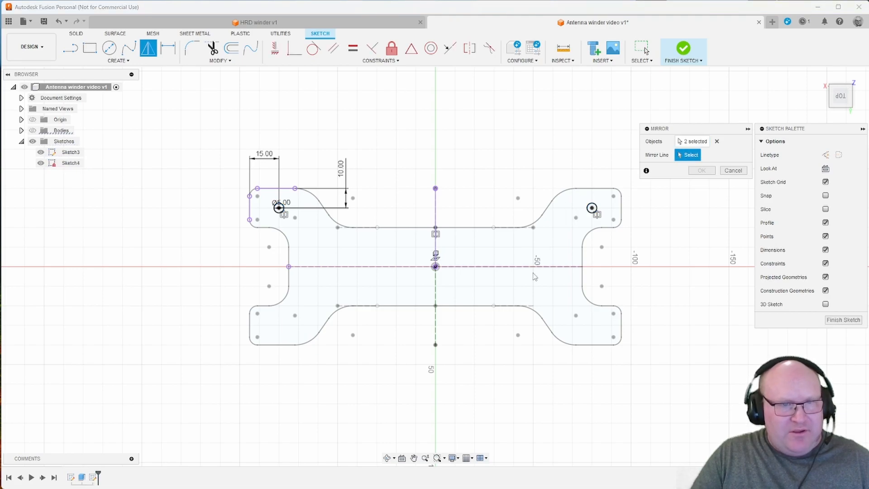
{"action": "left_click", "coordinate": [534, 267]}
{"action": "left_click", "coordinate": [701, 171]}
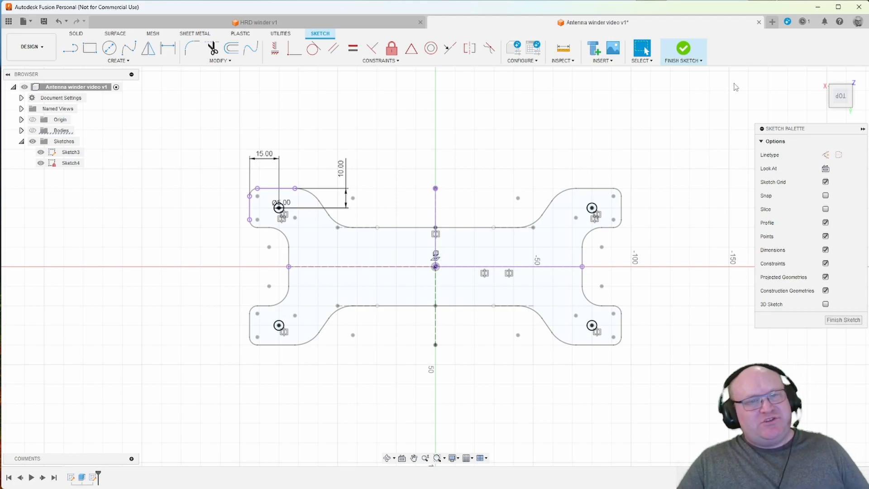
- Finish the sketch, hide Sketch3 and show the winder body together with the four circles
{"action": "left_click", "coordinate": [680, 51]}
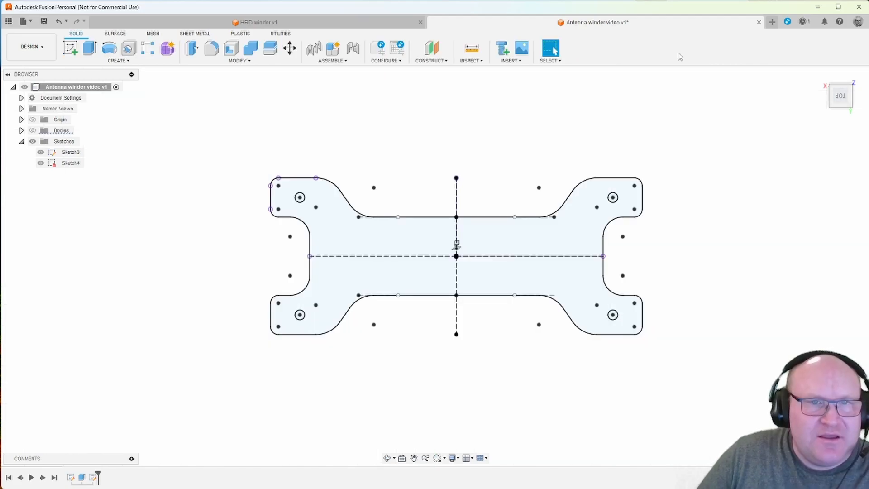
{"action": "left_click", "coordinate": [41, 153]}
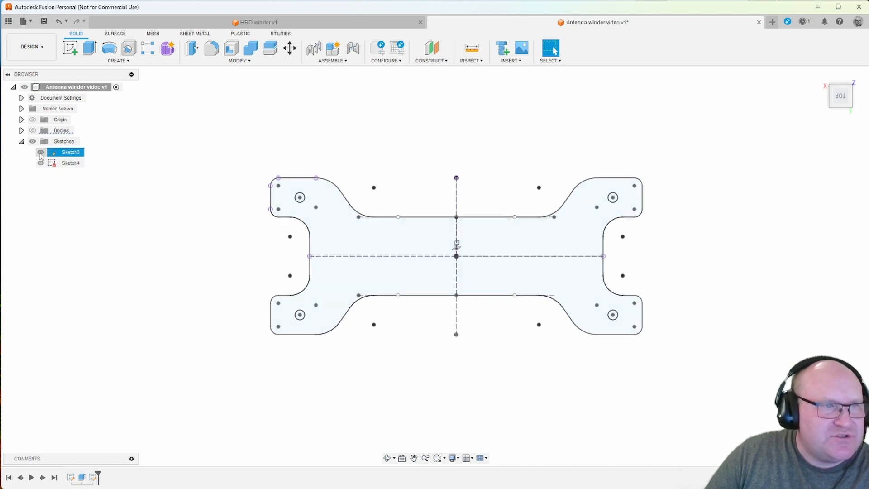
{"action": "left_click", "coordinate": [41, 152]}
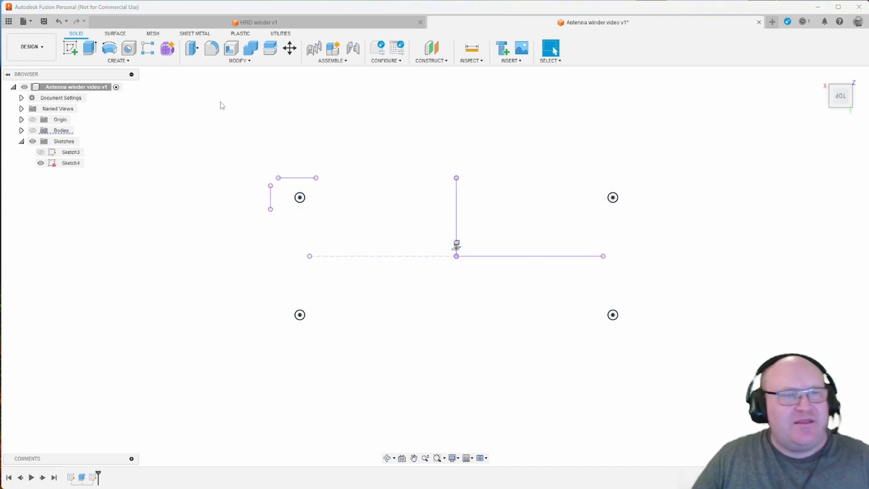
{"action": "left_click", "coordinate": [32, 130]}
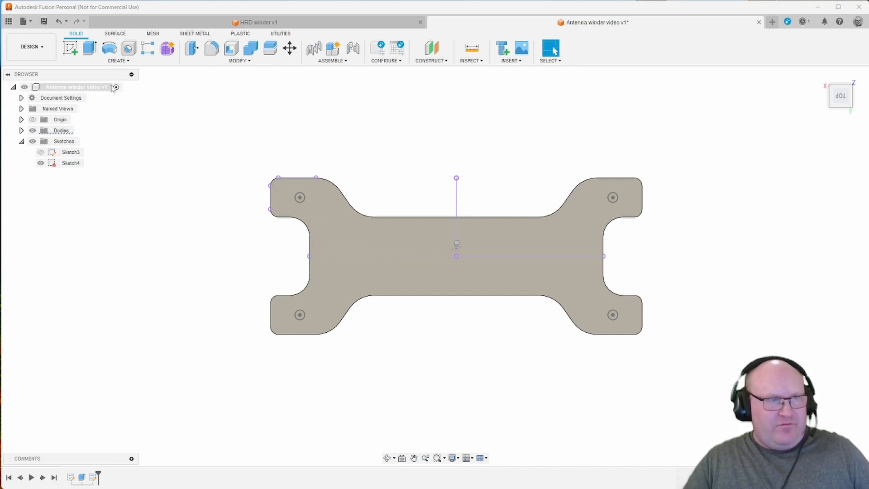
- Set up a 5 mm extruded cut of the four arm circles into the winder body
{"action": "left_click", "coordinate": [89, 51]}
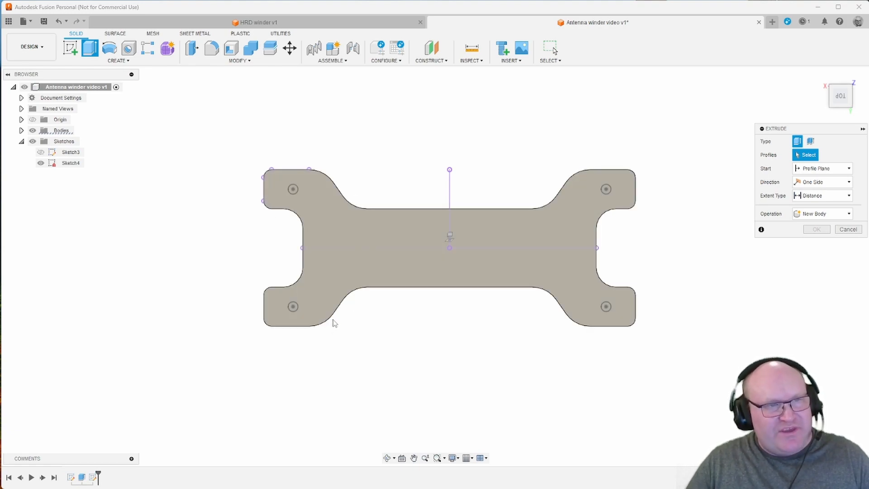
{"action": "middle_click_drag", "start_coordinate": [334, 314], "coordinate": [312, 267], "text": "shift"}
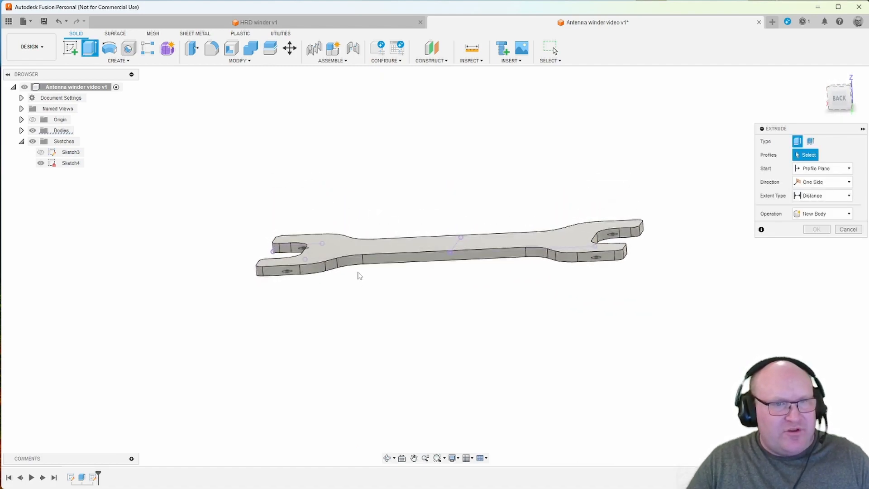
{"action": "middle_click_drag", "start_coordinate": [338, 320], "coordinate": [330, 221], "text": "shift"}
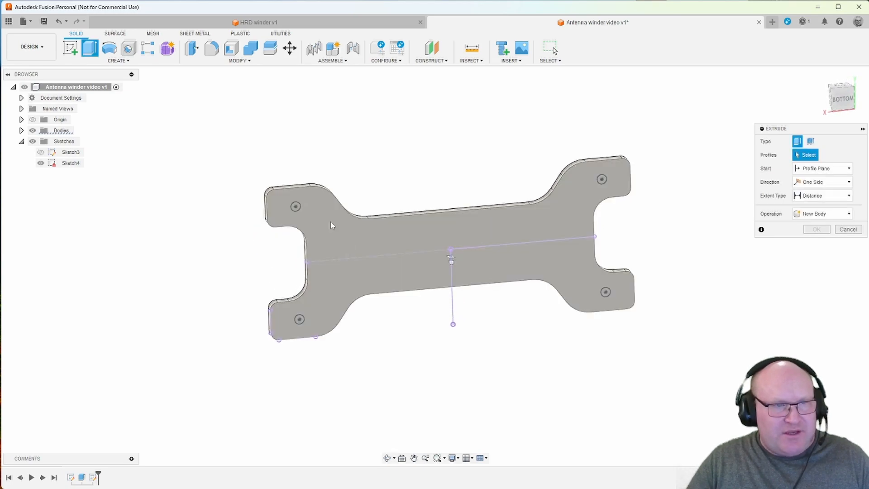
{"action": "left_click", "coordinate": [295, 207]}
{"action": "left_click", "coordinate": [601, 179]}
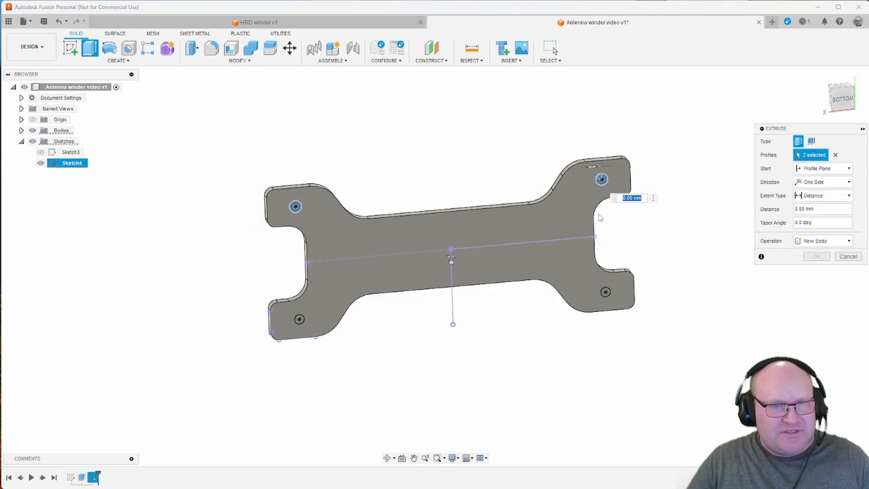
{"action": "left_click", "coordinate": [608, 294]}
{"action": "left_click", "coordinate": [296, 320]}
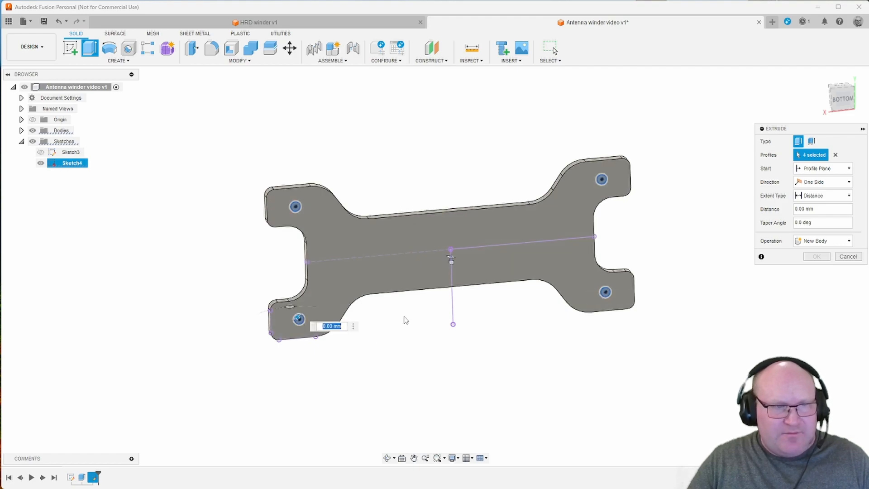
{"action": "middle_click_drag", "start_coordinate": [404, 322], "coordinate": [537, 264], "text": "shift"}
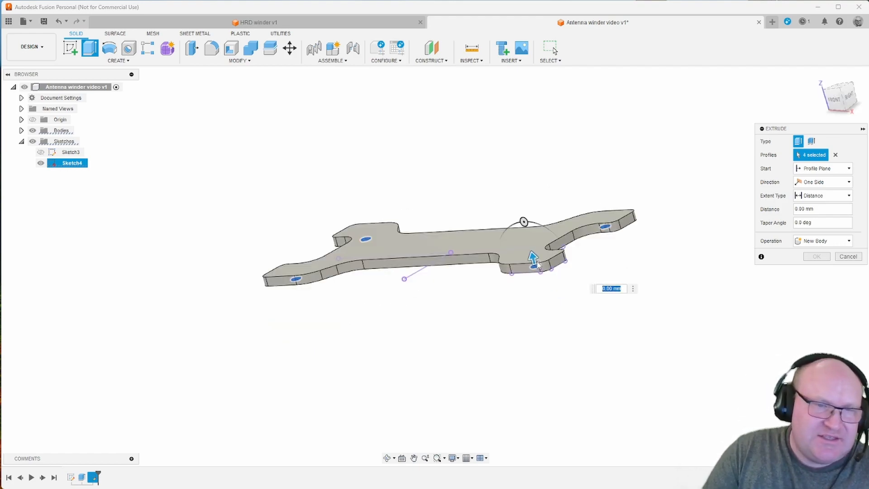
{"action": "type", "text": "5"}
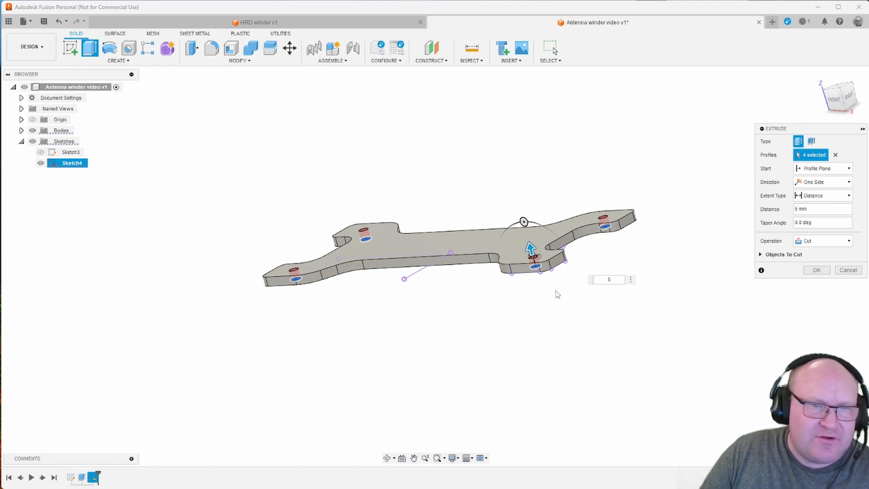
{"action": "left_click", "coordinate": [841, 250]}
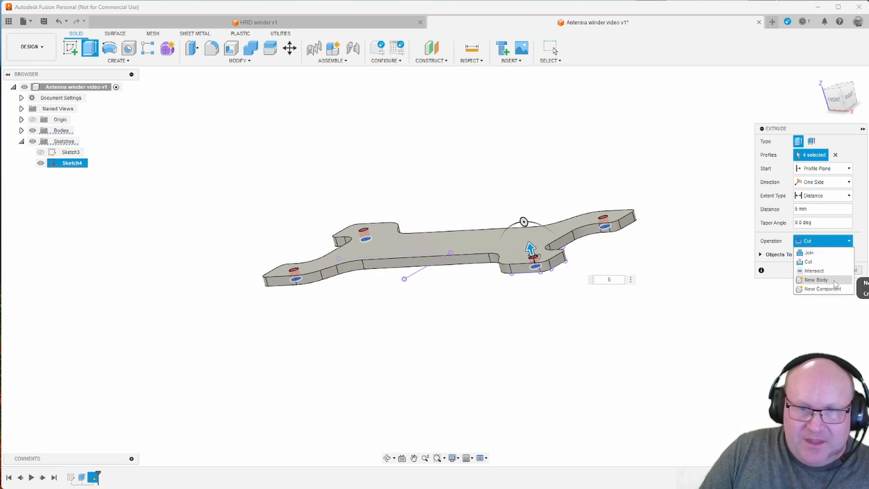
{"action": "left_click", "coordinate": [828, 264]}
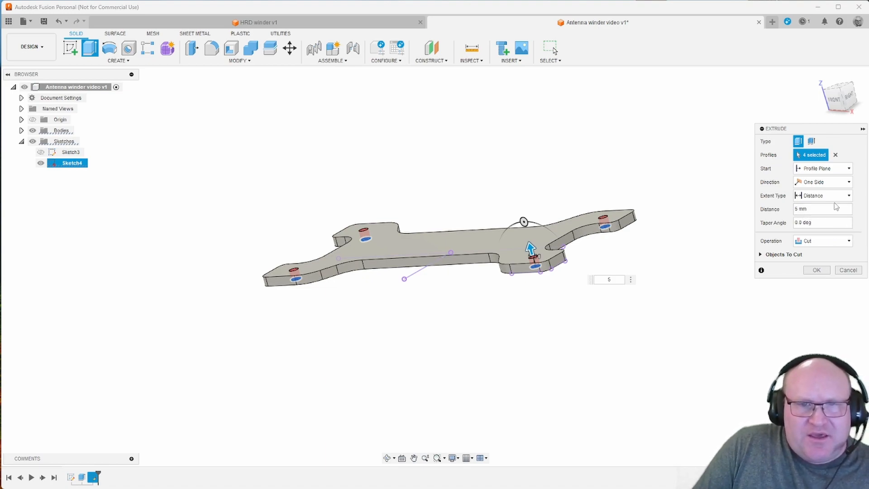
- Try a 100 mm cut distance for the four holes, and finish the cut with the extent type set to All
{"action": "double_click", "coordinate": [800, 209]}
{"action": "type", "text": "100"}
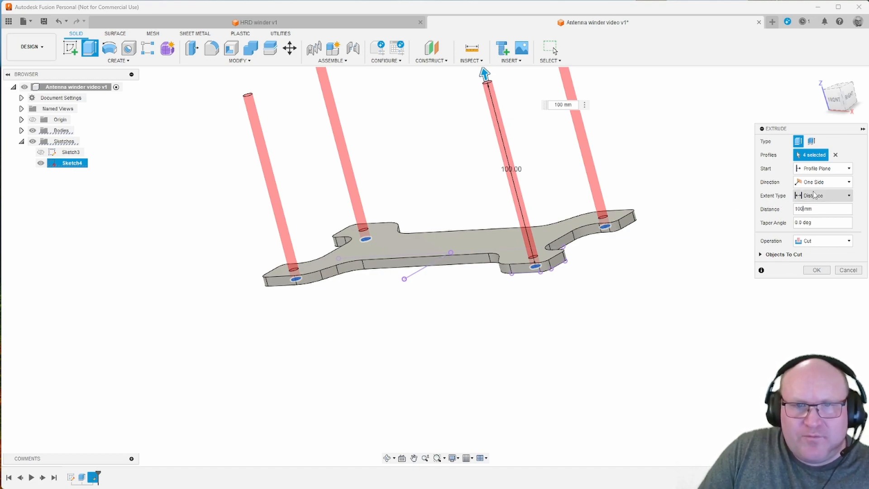
{"action": "left_click", "coordinate": [801, 196]}
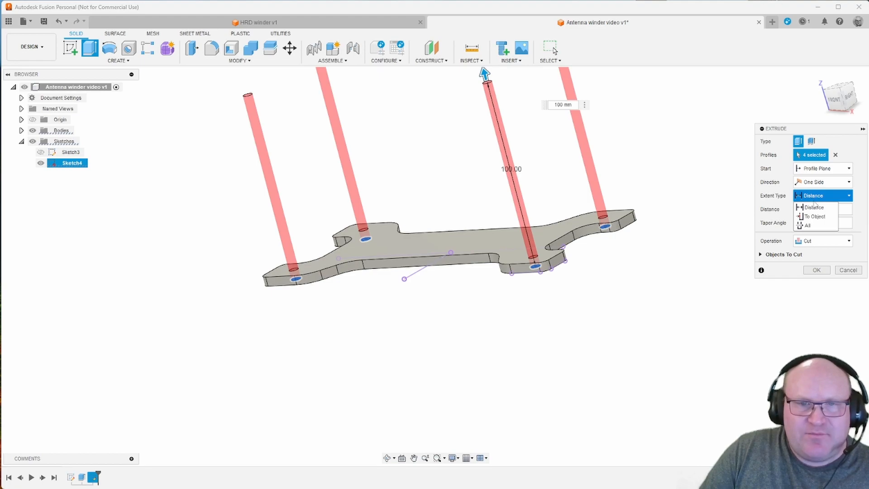
{"action": "left_click", "coordinate": [808, 225]}
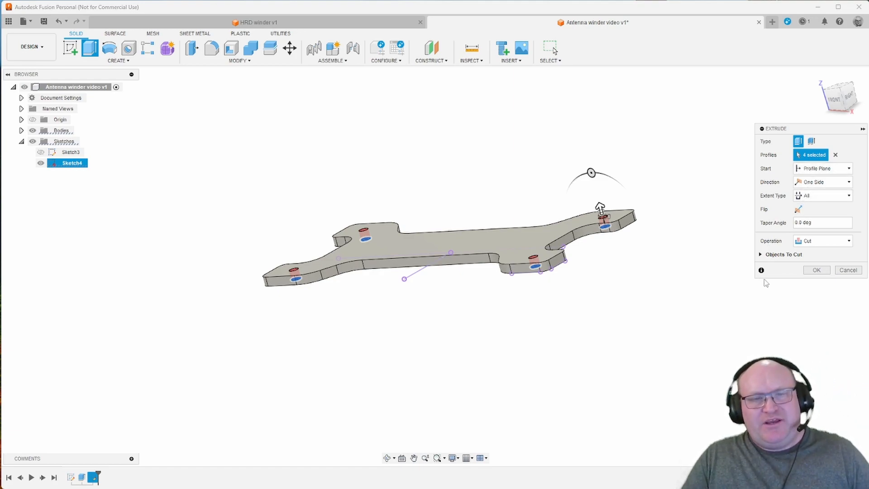
{"action": "left_click", "coordinate": [817, 270]}
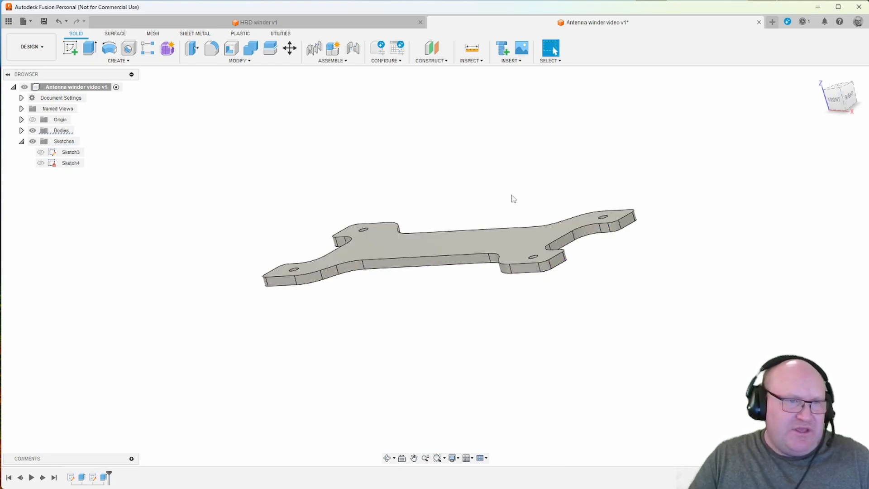
- Switch to the browser and save the SO-239 installation and mounting guide drawing as an image
{"action": "middle_click_drag", "start_coordinate": [285, 253], "coordinate": [307, 300], "text": "shift"}
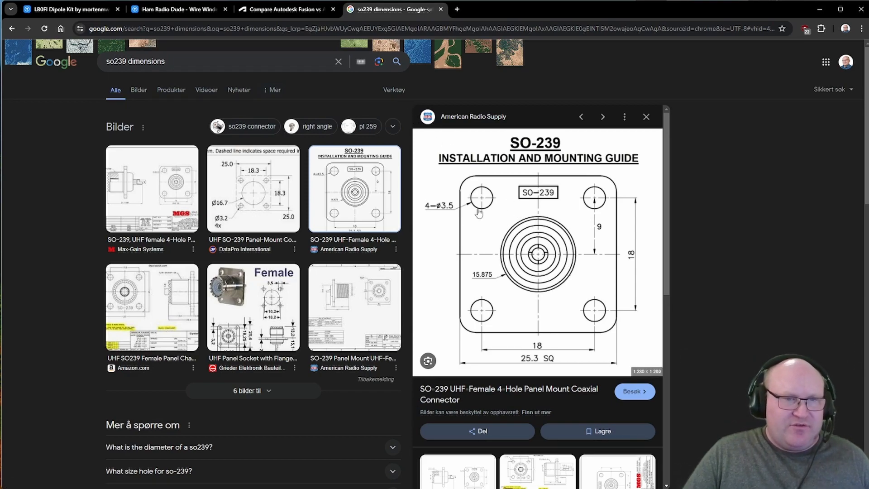
{"action": "right_click", "coordinate": [511, 268]}
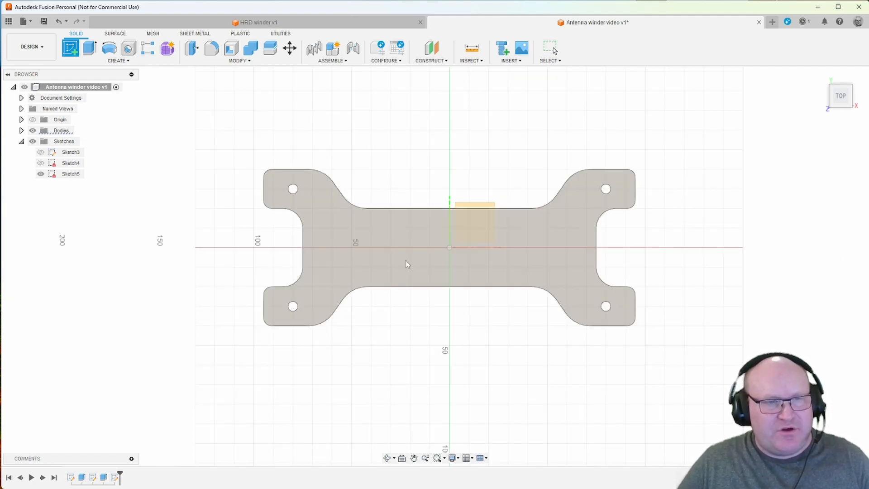
- Start a new sketch on the winder body's top face
{"action": "key", "text": "Escape"}
{"action": "mouse_move", "coordinate": [412, 300]}
{"action": "middle_mouse_down", "text": "shift"}
{"action": "mouse_move", "coordinate": [406, 235]}
{"action": "mouse_move", "coordinate": [370, 259]}
{"action": "mouse_move", "coordinate": [387, 271]}
{"action": "middle_mouse_up", "text": "shift"}
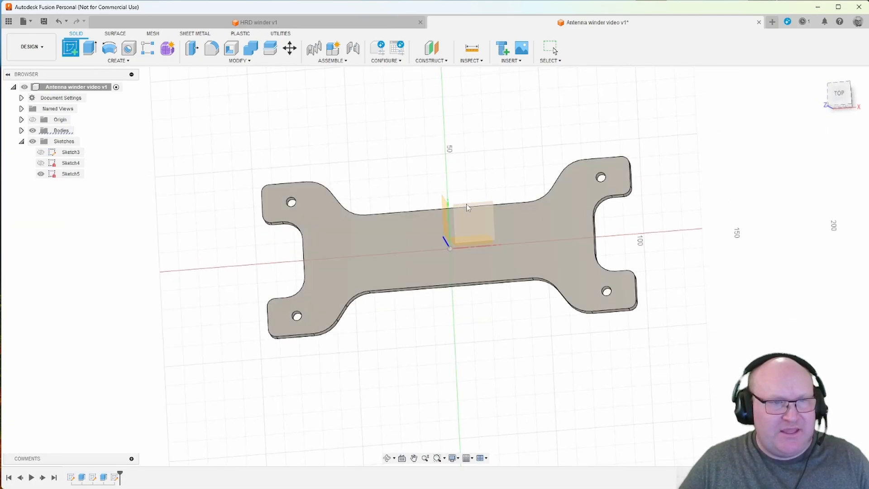
{"action": "left_click", "coordinate": [405, 249]}
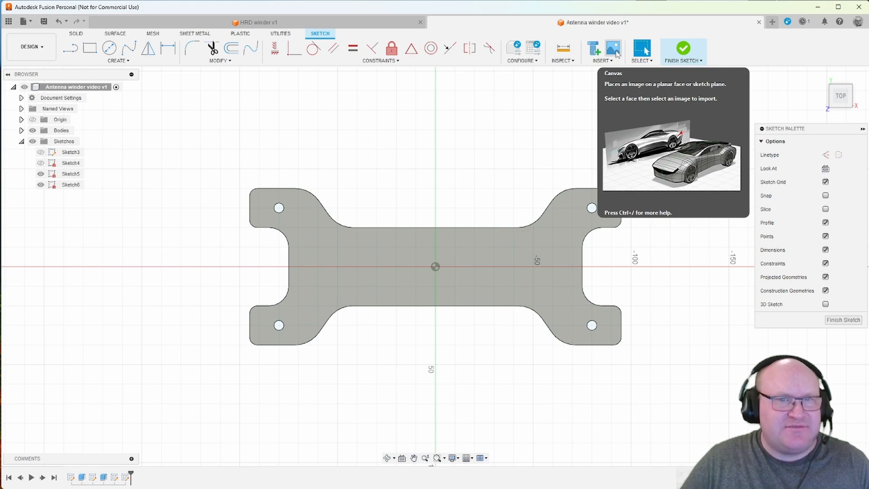
- Insert the local image SO239.jpg as a canvas on the winder body's top face
{"action": "left_click", "coordinate": [616, 53]}
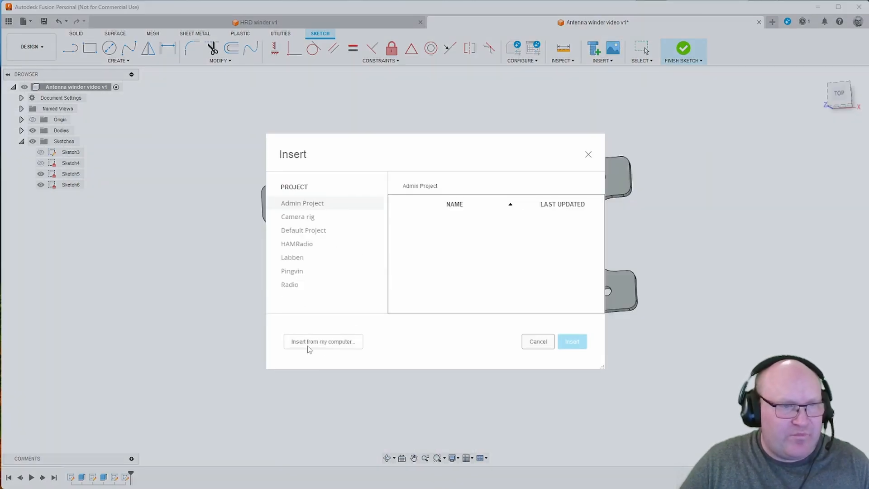
{"action": "left_click", "coordinate": [311, 348]}
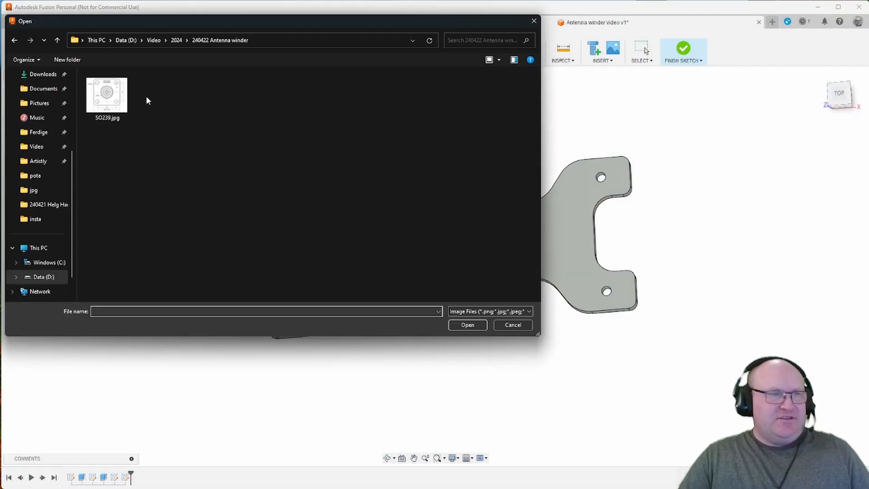
{"action": "left_click", "coordinate": [111, 107]}
{"action": "double_click", "coordinate": [111, 108]}
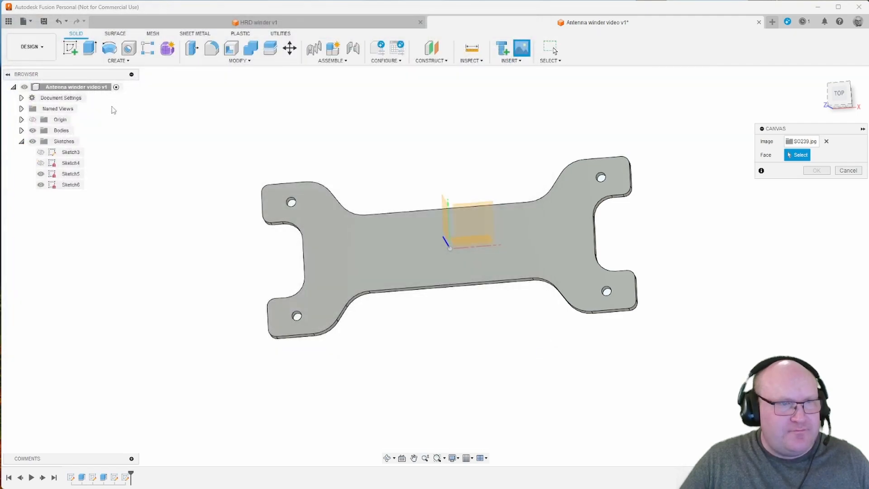
{"action": "left_click", "coordinate": [411, 247]}
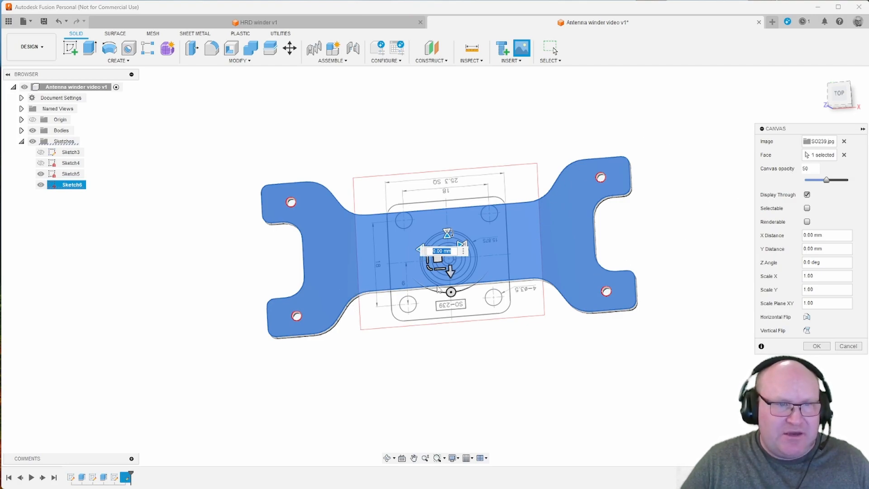
- Rotate the SO239 canvas to a Z angle of -180 degrees and accept its placement
{"action": "left_click_drag", "start_coordinate": [451, 292], "coordinate": [405, 244]}
{"action": "left_click_drag", "start_coordinate": [427, 206], "coordinate": [447, 201]}
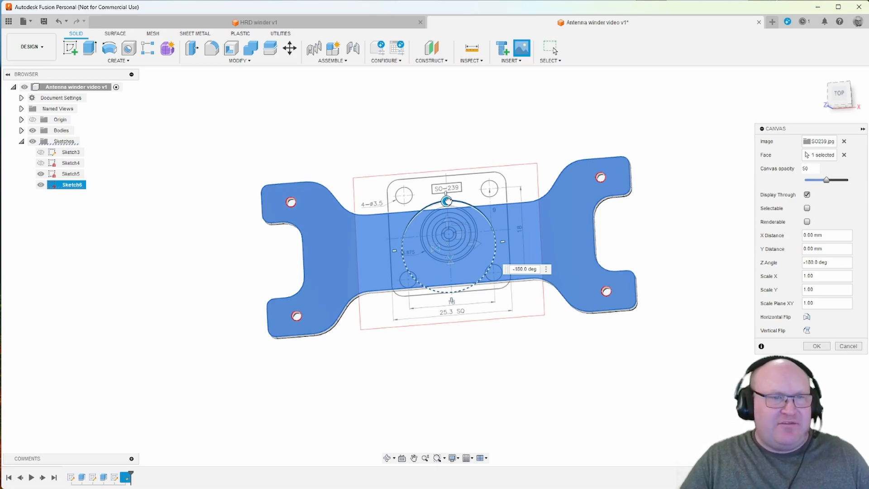
{"action": "key", "text": "Return"}
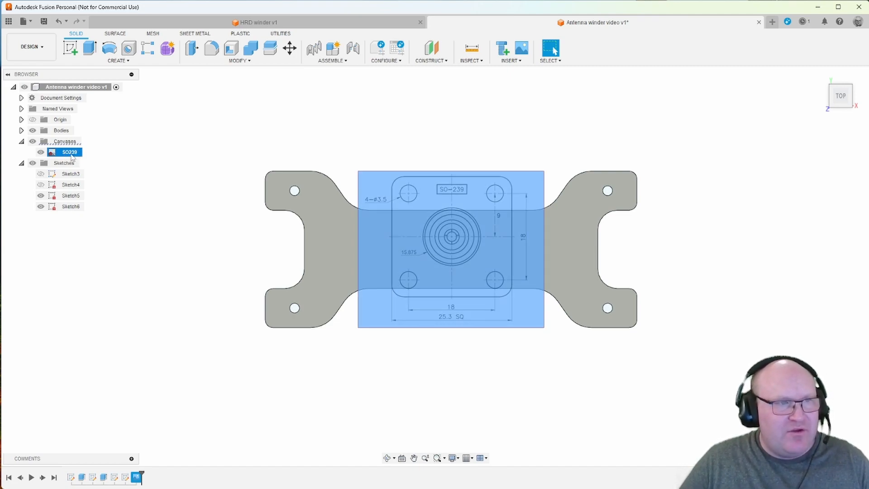
- Calibrate the SO239 canvas to 18 mm between the centres of the drawing's two lower mounting holes
{"action": "right_click", "coordinate": [71, 156]}
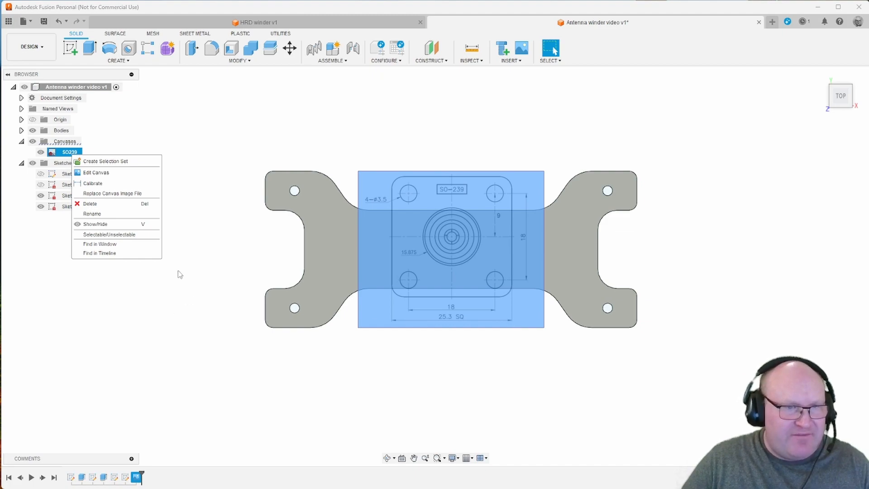
{"action": "left_click", "coordinate": [89, 183]}
{"action": "scroll", "coordinate": [508, 335], "scroll_direction": "down", "scroll_amount": 2}
{"action": "scroll", "coordinate": [520, 325], "scroll_direction": "up", "scroll_amount": 6}
{"action": "scroll", "coordinate": [451, 293], "scroll_direction": "up", "scroll_amount": 3}
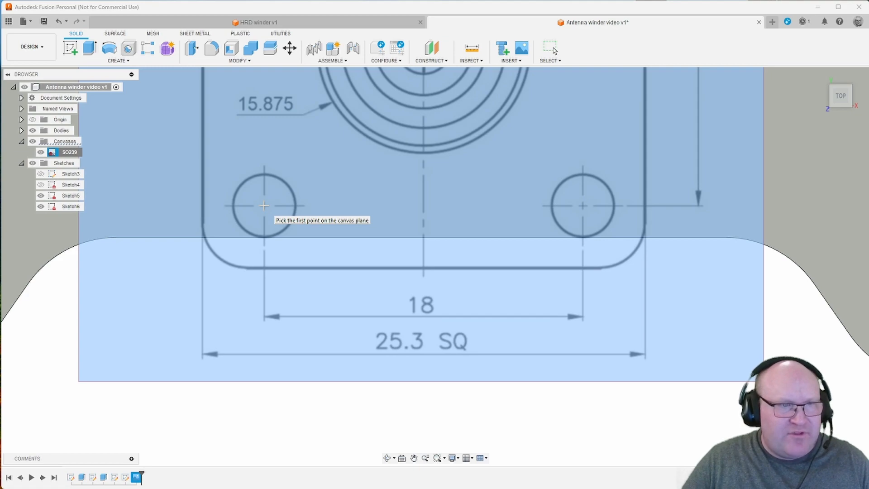
{"action": "left_click", "coordinate": [264, 206]}
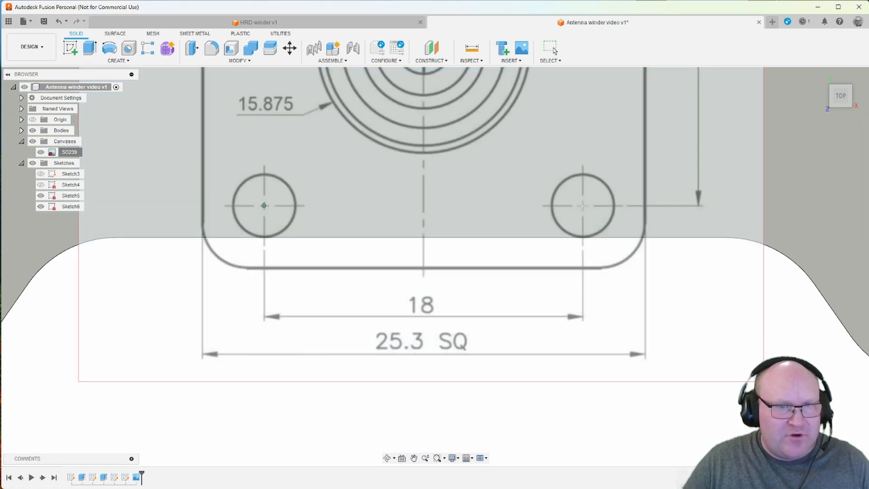
{"action": "left_click", "coordinate": [582, 205]}
{"action": "type", "text": "18"}
{"action": "key", "text": "Return"}
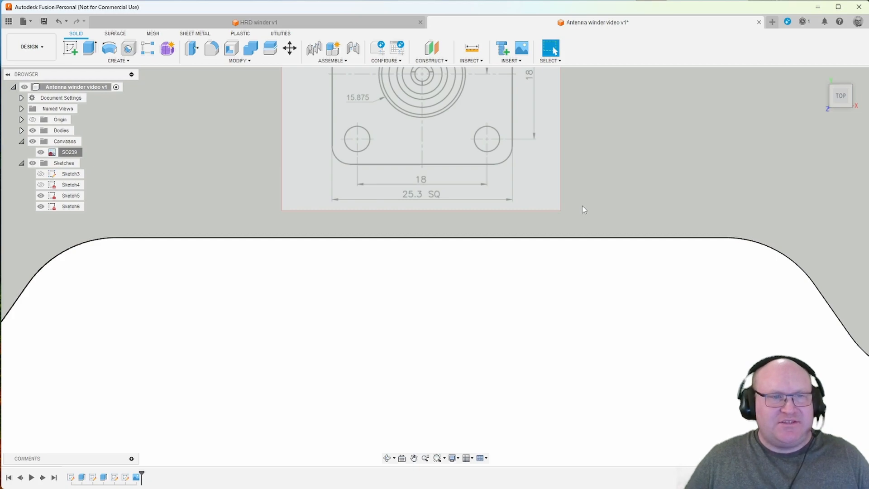
{"action": "scroll", "coordinate": [575, 248], "scroll_direction": "down", "scroll_amount": 3}
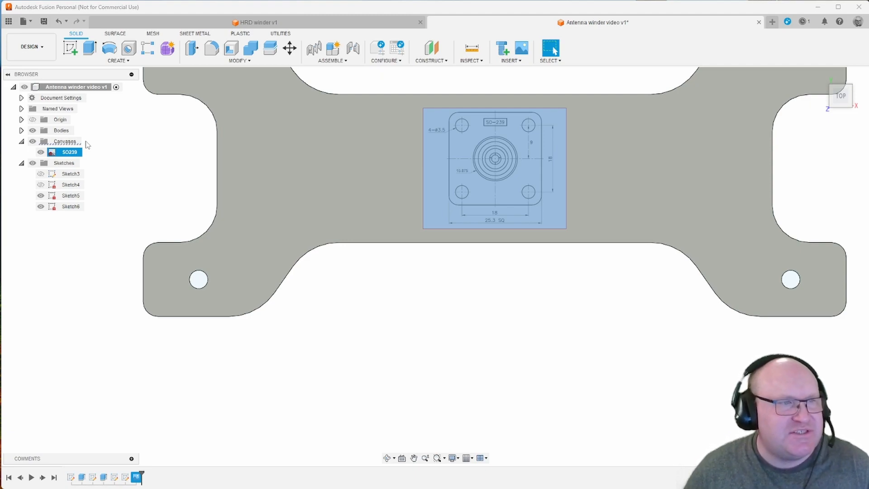
- Show the origin and centre the SO239 connector drawing on it, with canvas X distance 0 mm and Y distance 2.674 mm
{"action": "right_click", "coordinate": [63, 156]}
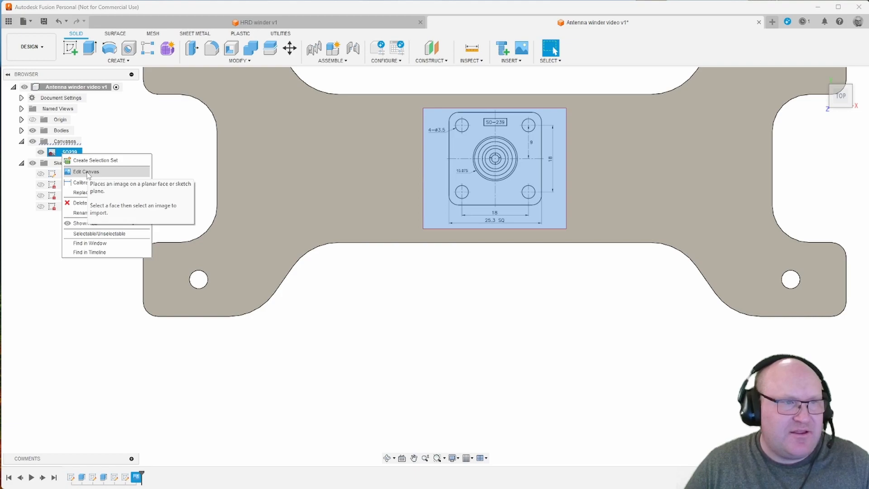
{"action": "left_click", "coordinate": [86, 172]}
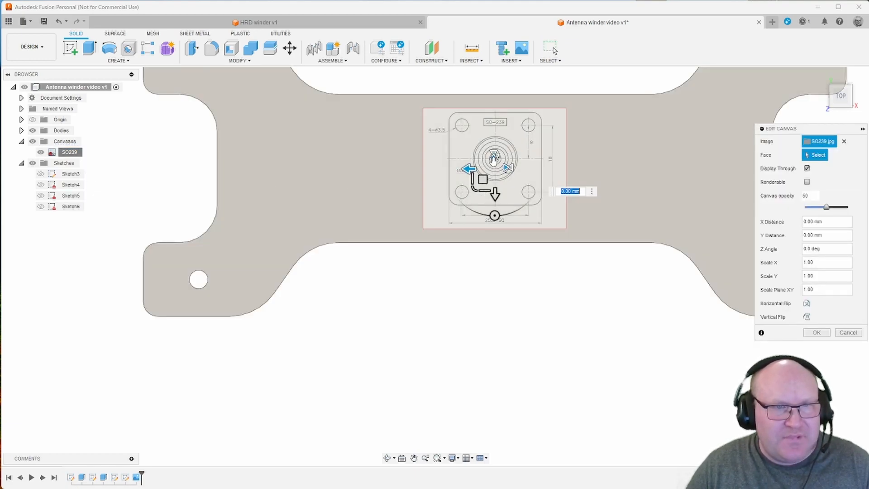
{"action": "left_click_drag", "start_coordinate": [469, 169], "coordinate": [581, 196]}
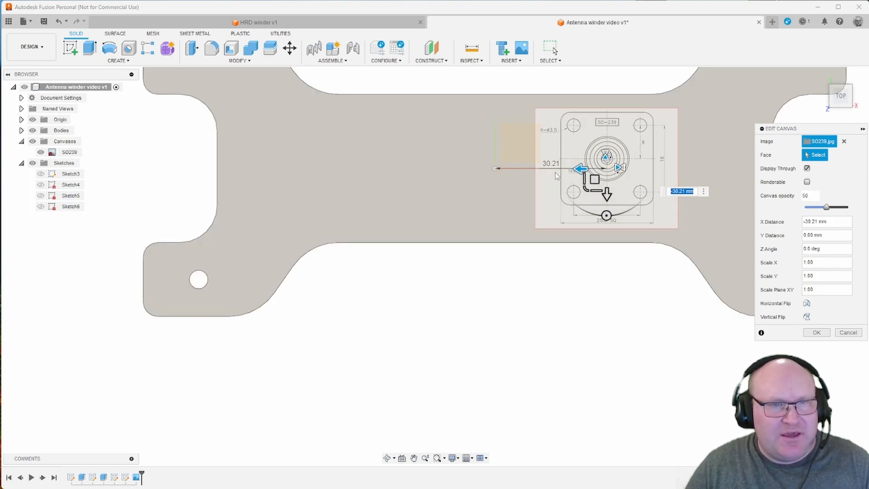
{"action": "mouse_move", "coordinate": [588, 169]}
{"action": "left_mouse_down"}
{"action": "mouse_move", "coordinate": [518, 172]}
{"action": "mouse_move", "coordinate": [466, 189]}
{"action": "left_mouse_up"}
{"action": "scroll", "coordinate": [495, 175], "scroll_direction": "up", "scroll_amount": 7}
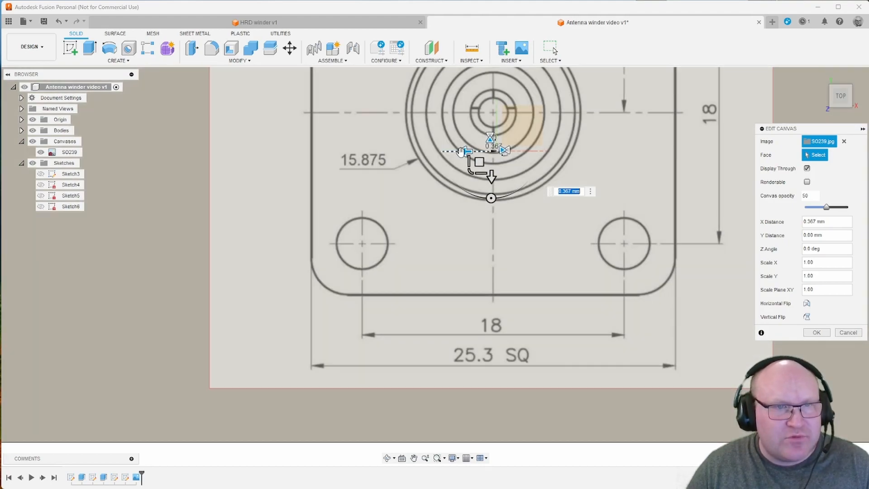
{"action": "left_click_drag", "start_coordinate": [465, 153], "coordinate": [500, 218]}
{"action": "type", "text": "0"}
{"action": "key", "text": "Return"}
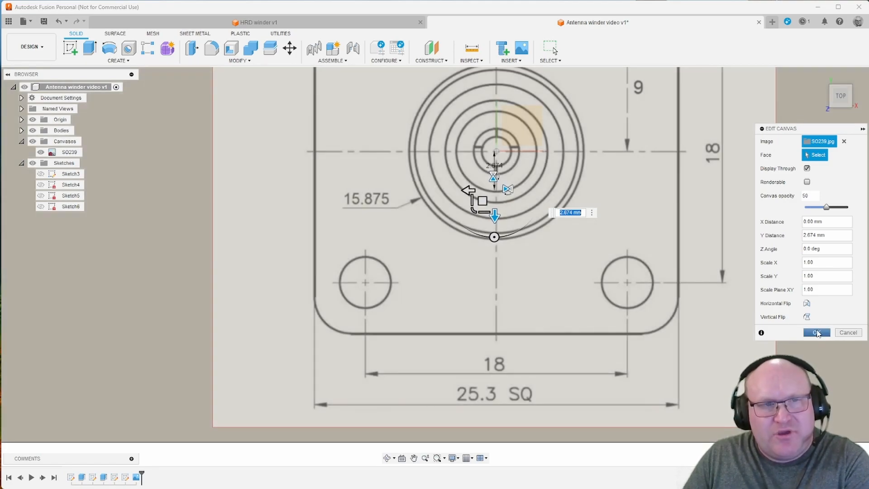
{"action": "left_click", "coordinate": [817, 333]}
{"action": "scroll", "coordinate": [335, 231], "scroll_direction": "down", "scroll_amount": 5}
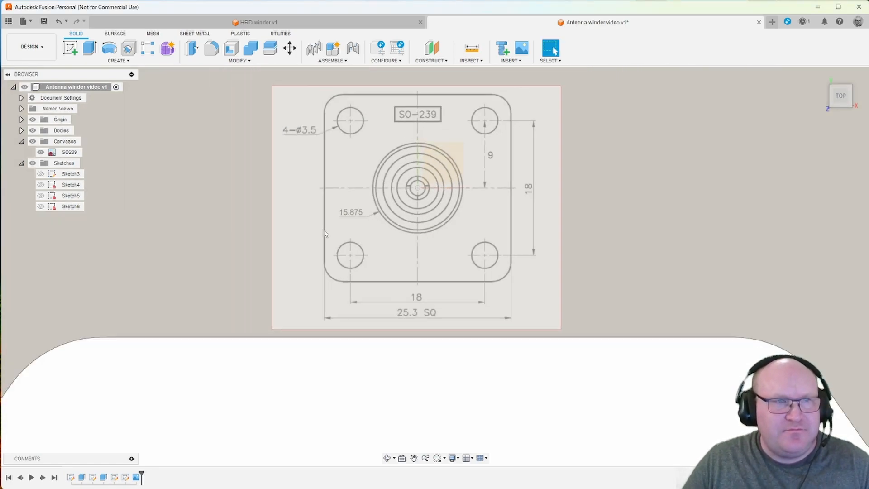
{"action": "scroll", "coordinate": [325, 233], "scroll_direction": "down", "scroll_amount": 2}
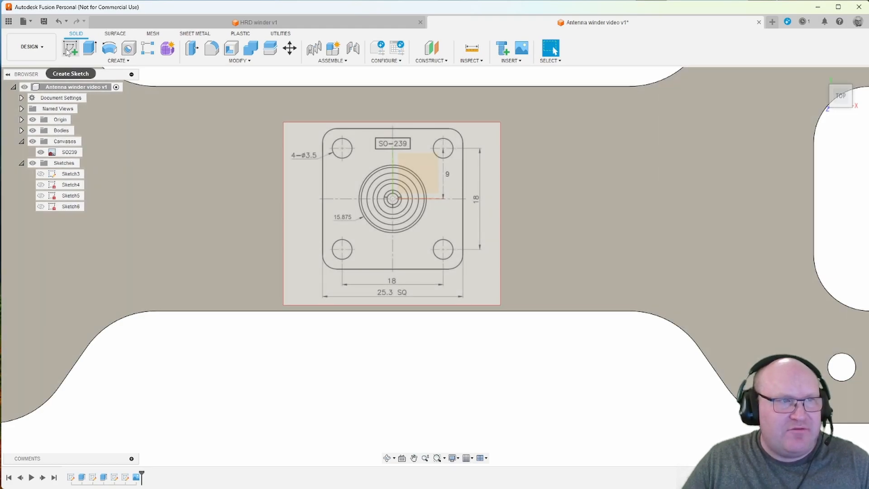
- Start a sketch on the winder body's top face and draw a 16 mm diameter circle centred on the origin
{"action": "left_click", "coordinate": [69, 50]}
{"action": "left_click", "coordinate": [246, 181]}
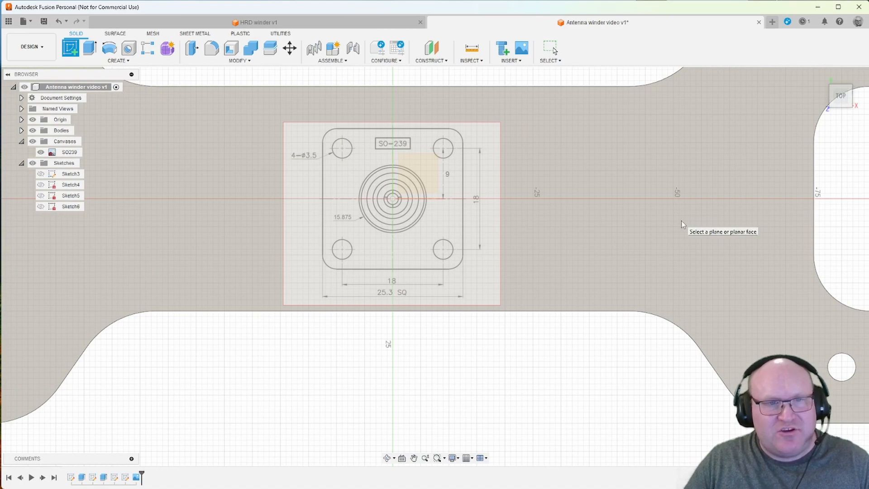
{"action": "left_click", "coordinate": [681, 221]}
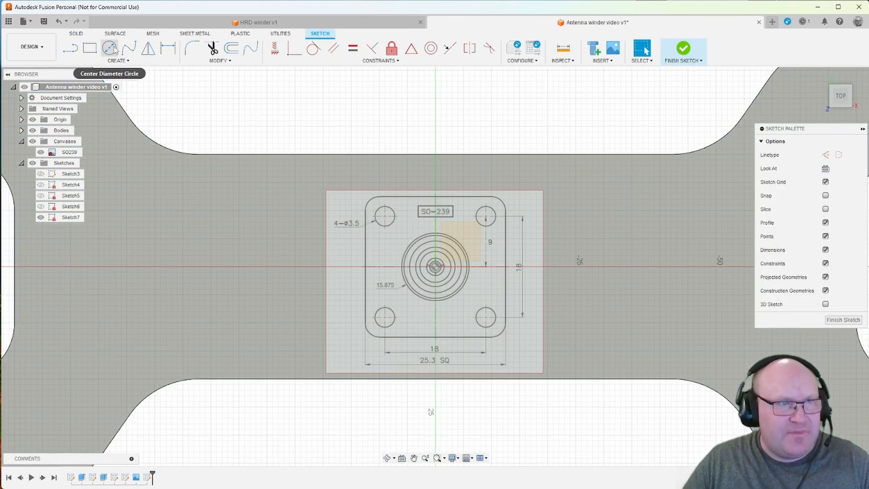
{"action": "left_click", "coordinate": [110, 49]}
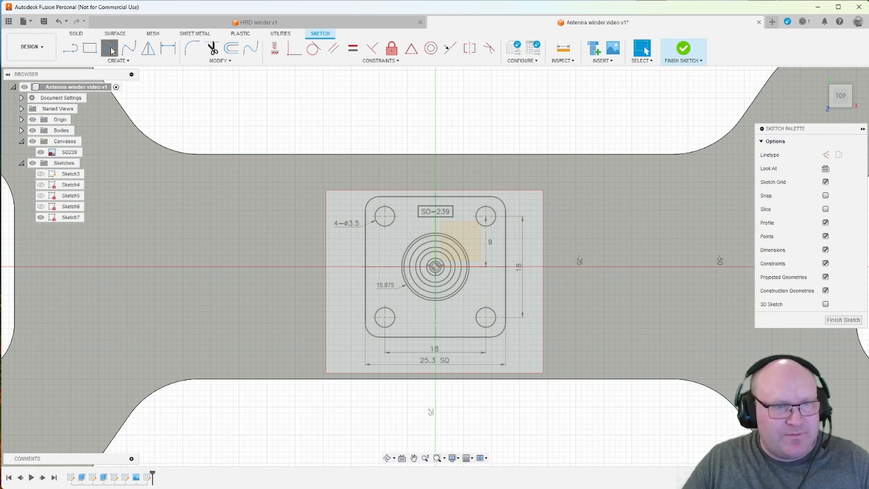
{"action": "left_click", "coordinate": [435, 268]}
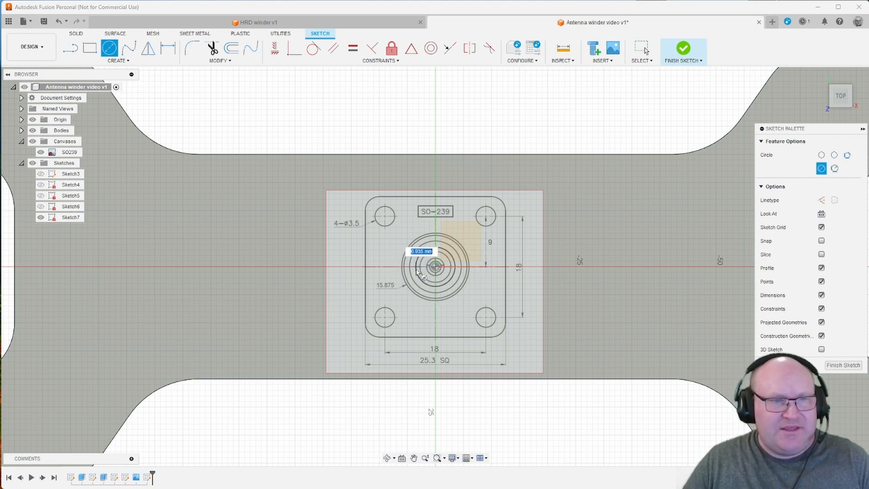
{"action": "type", "text": "16"}
{"action": "key", "text": "Return"}
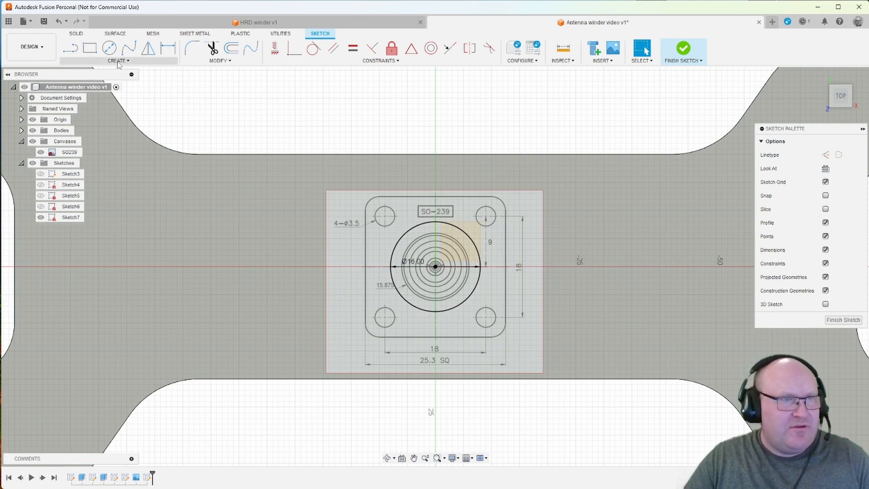
- Draw an 18 by 18 mm center rectangle from the origin through the canvas drawing's mounting-hole centres
{"action": "left_click", "coordinate": [118, 64]}
{"action": "mouse_move", "coordinate": [114, 81]}
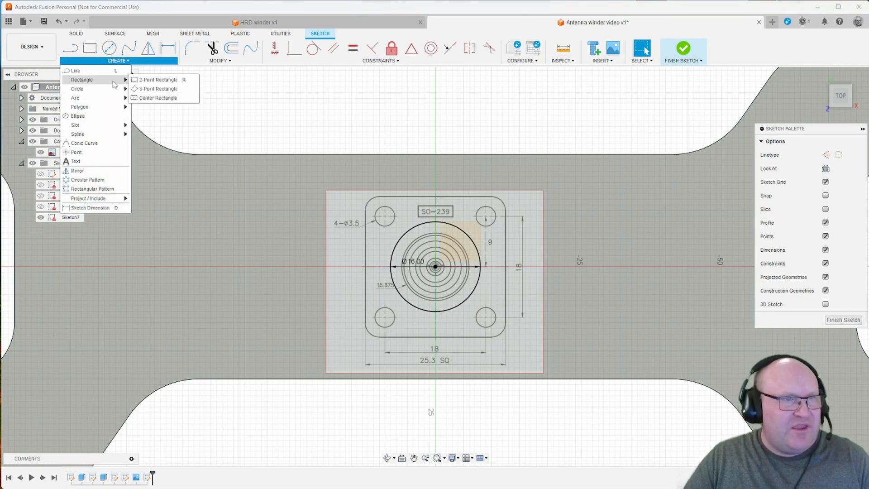
{"action": "left_click", "coordinate": [154, 98]}
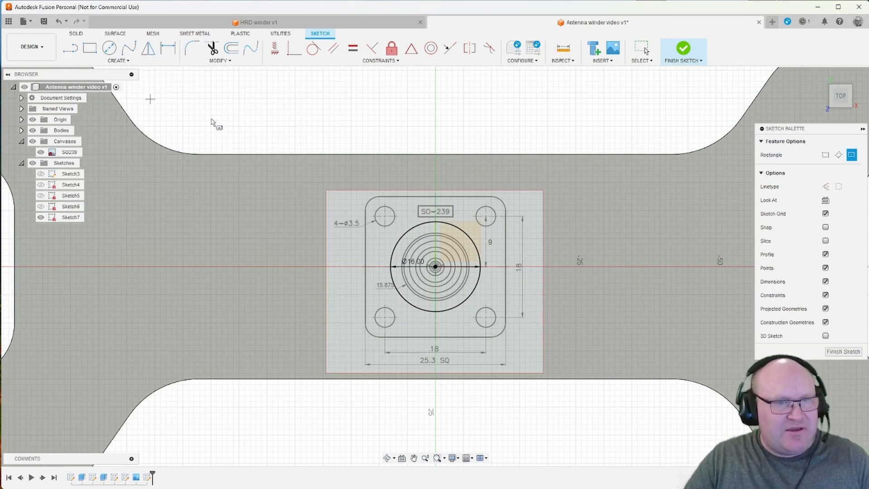
{"action": "left_click", "coordinate": [434, 268]}
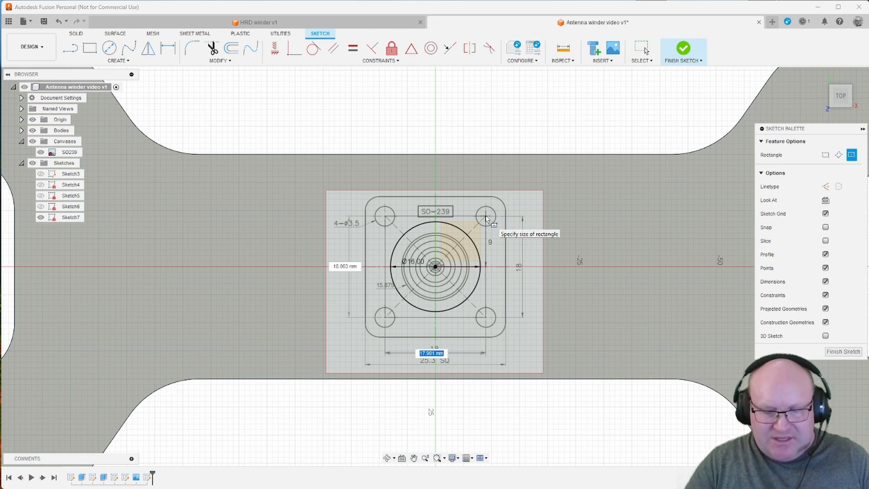
{"action": "type", "text": "18"}
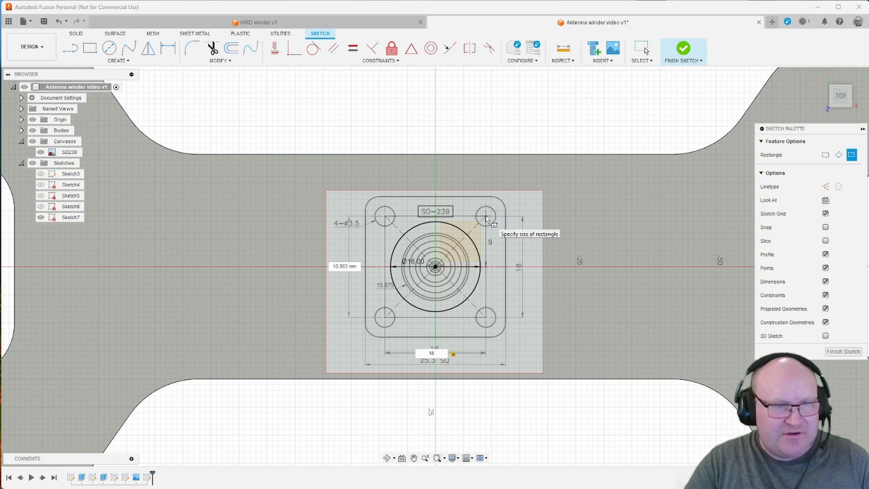
{"action": "key", "text": "Tab"}
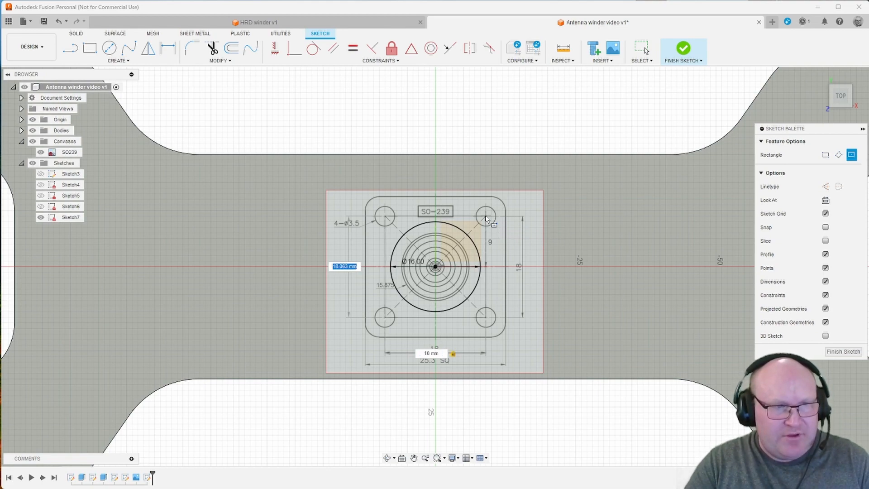
{"action": "type", "text": "18"}
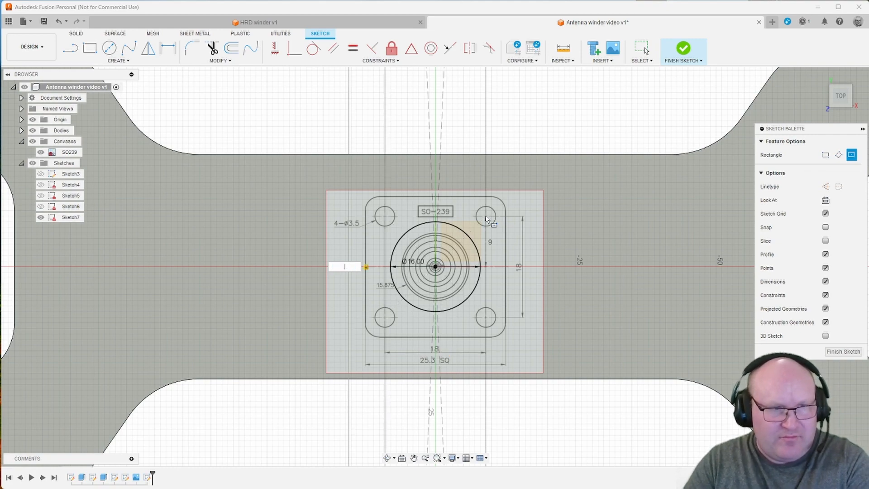
{"action": "key", "text": "Return"}
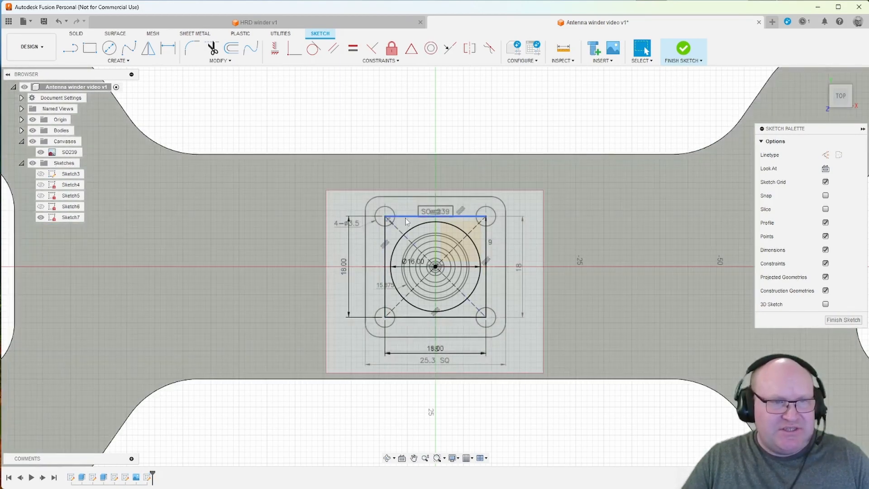
- Convert the four sides of the 18 mm square to construction lines
{"action": "left_click", "coordinate": [405, 217]}
{"action": "left_click", "coordinate": [385, 234], "text": "ctrl"}
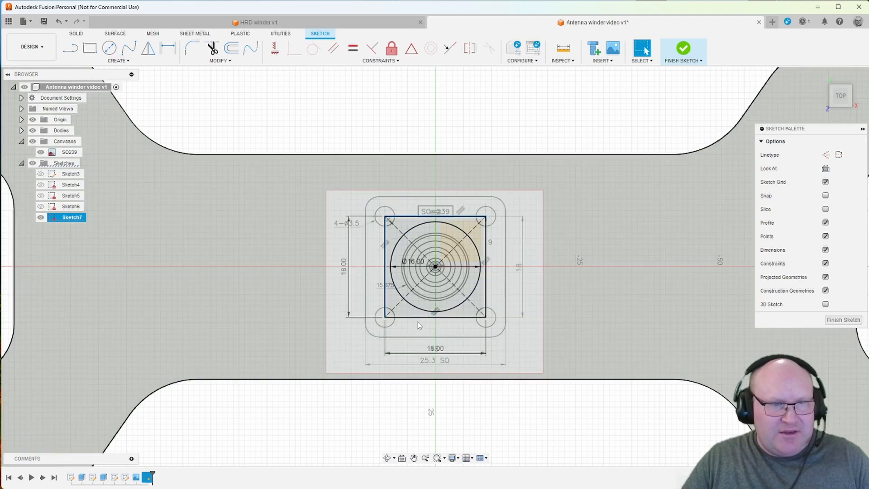
{"action": "left_click", "coordinate": [417, 318], "text": "ctrl"}
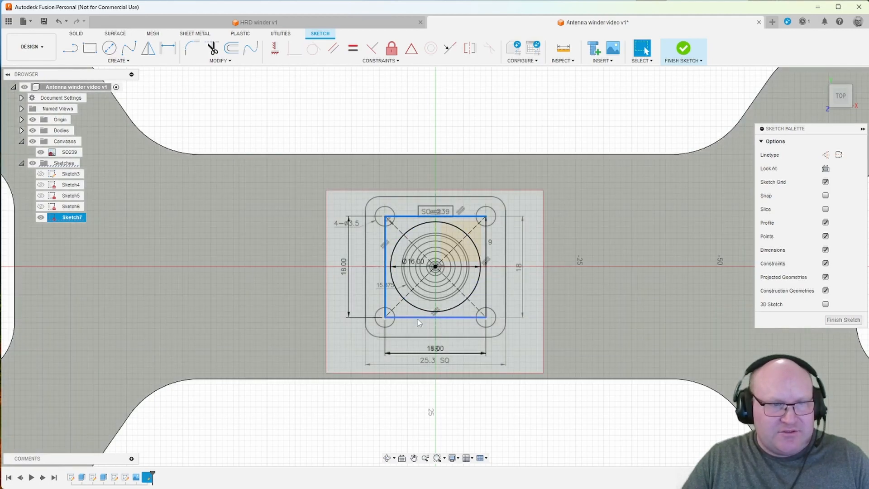
{"action": "left_click", "coordinate": [487, 302], "text": "ctrl"}
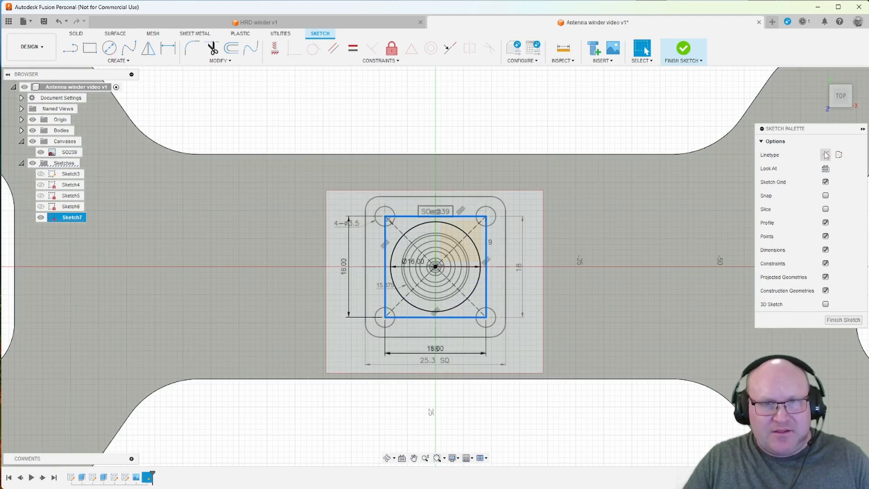
{"action": "left_click", "coordinate": [825, 154]}
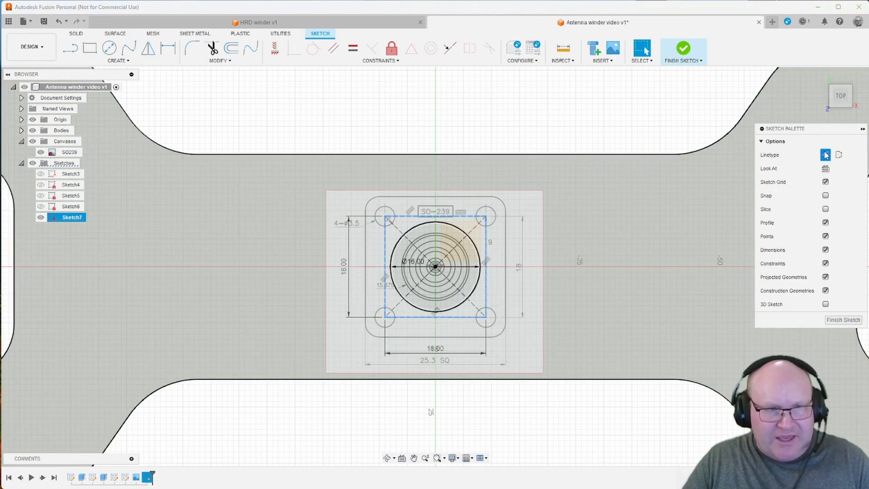
{"action": "left_click", "coordinate": [514, 151]}
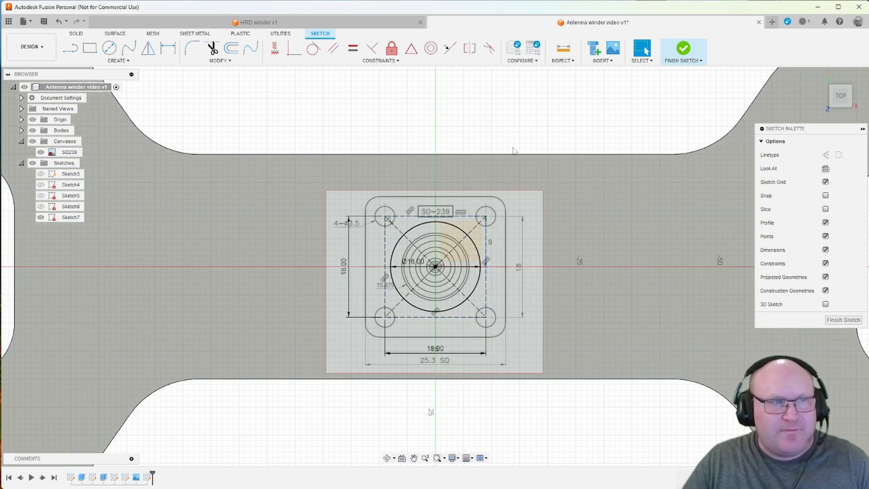
- Draw a 4 mm diameter circle centred on the upper-right corner of the construction square
{"action": "left_click", "coordinate": [107, 53]}
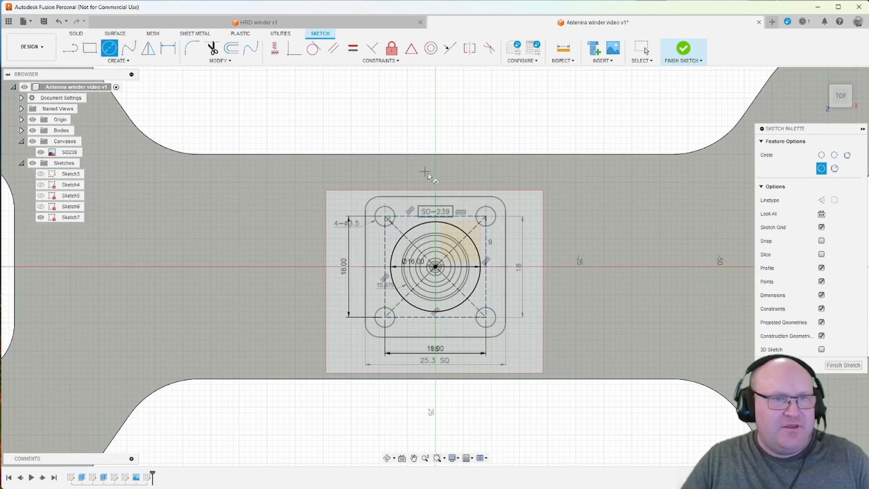
{"action": "left_click", "coordinate": [486, 217]}
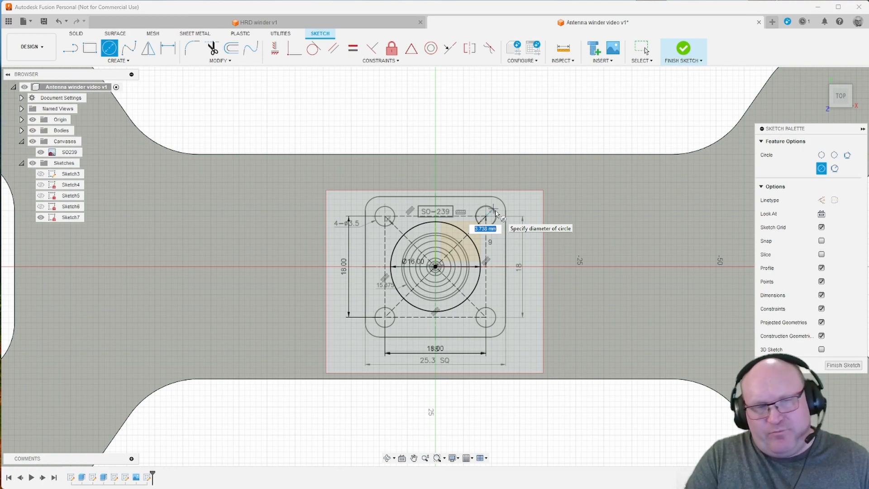
{"action": "type", "text": "4"}
{"action": "key", "text": "Return"}
{"action": "key", "text": "Escape"}
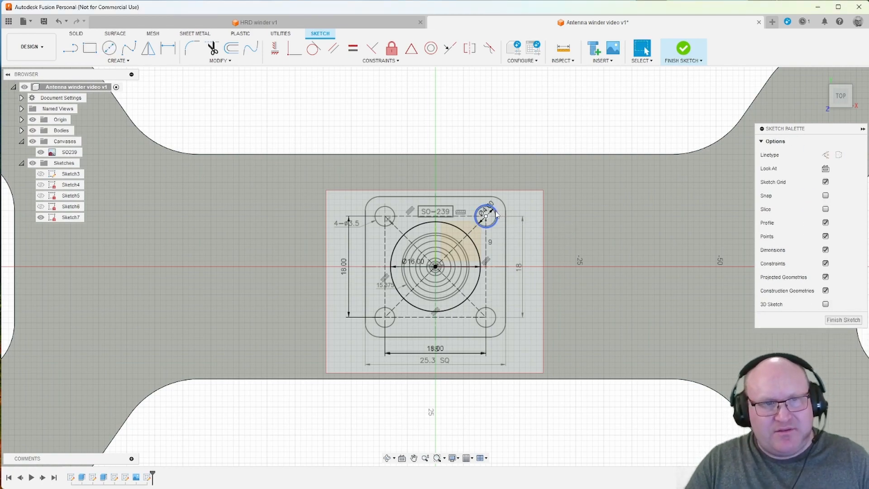
- Draw circles centred on the construction square's other three corners and move the 4 mm diameter dimension clear of its circle
{"action": "left_click", "coordinate": [107, 51]}
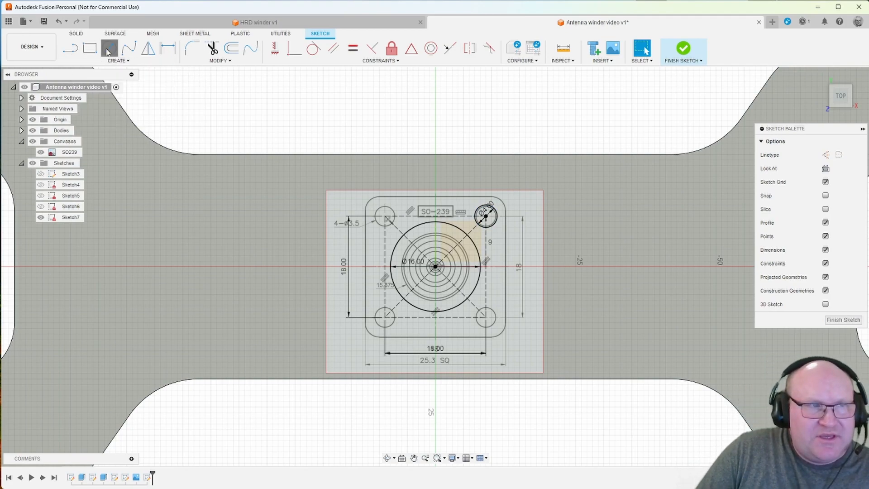
{"action": "left_click", "coordinate": [385, 215]}
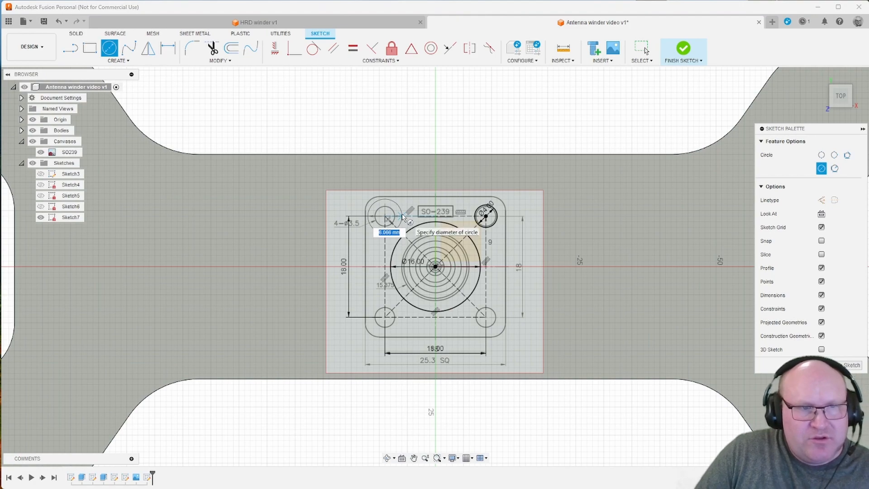
{"action": "left_click", "coordinate": [396, 248]}
{"action": "left_click", "coordinate": [385, 317]}
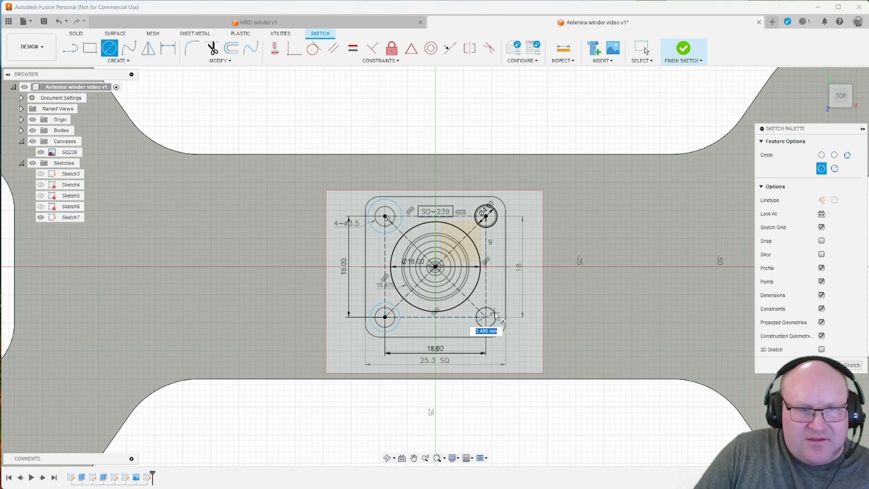
{"action": "left_click", "coordinate": [497, 327]}
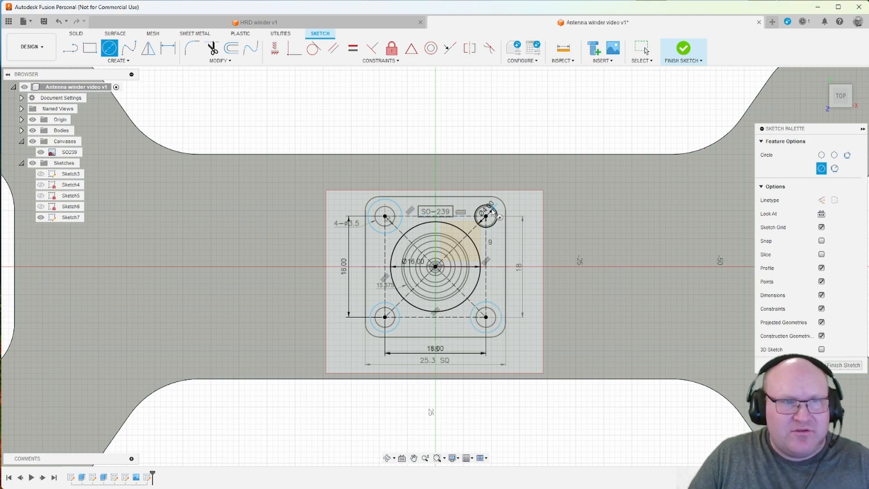
{"action": "left_click", "coordinate": [498, 190]}
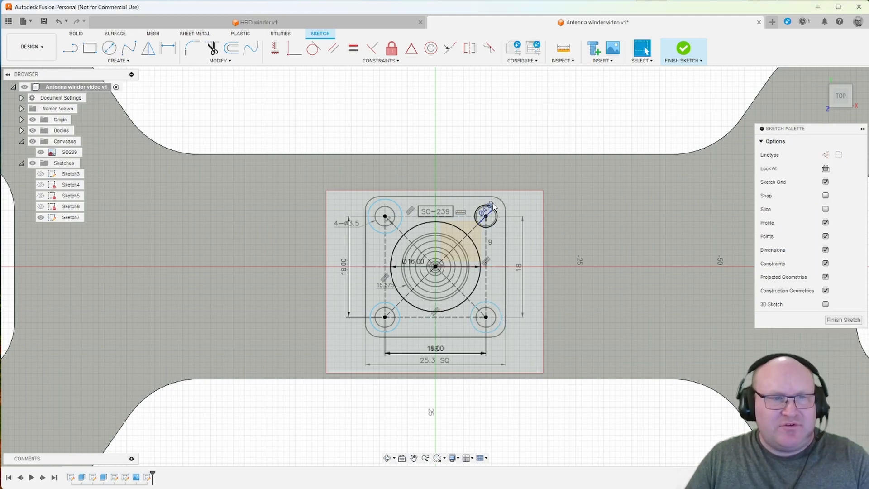
{"action": "key", "text": "Escape"}
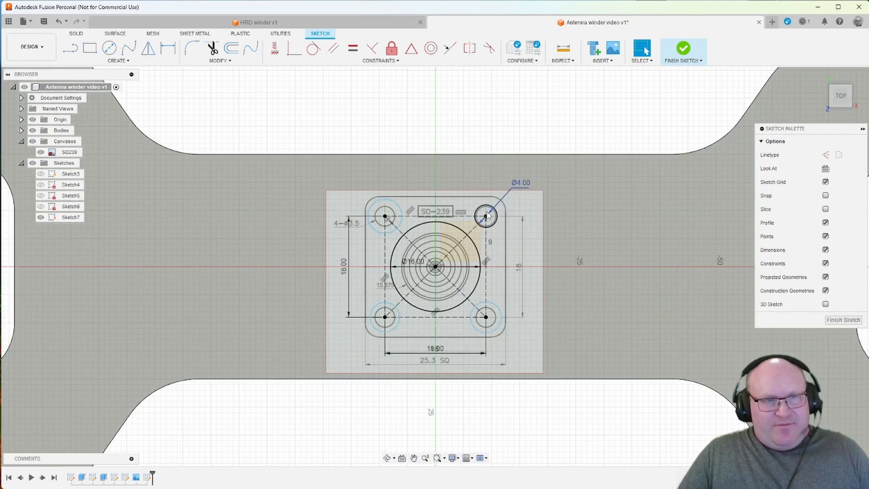
- Apply an Equal constraint to the four mounting-hole circles at the corners of the construction square
{"action": "left_click", "coordinate": [478, 210]}
{"action": "left_click", "coordinate": [400, 208], "text": "shift"}
{"action": "left_click", "coordinate": [400, 208], "text": "shift"}
{"action": "left_click", "coordinate": [377, 303], "text": "shift"}
{"action": "left_click", "coordinate": [485, 315], "text": "shift"}
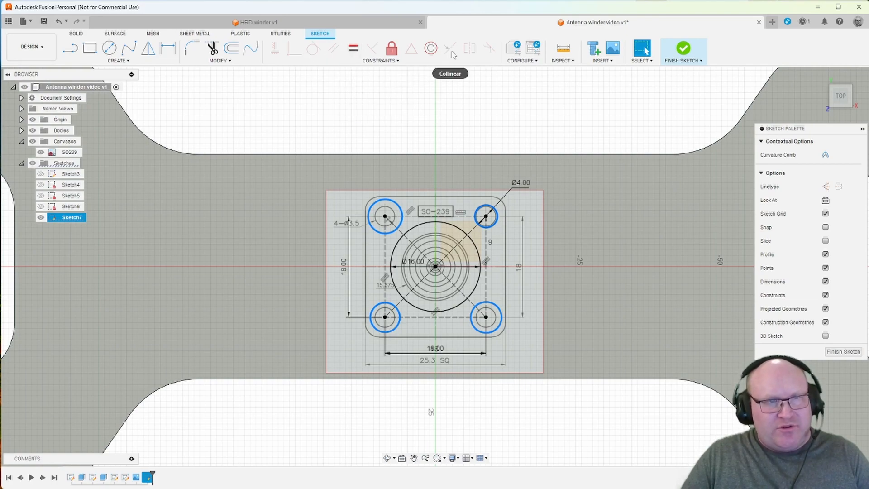
{"action": "left_click", "coordinate": [357, 53]}
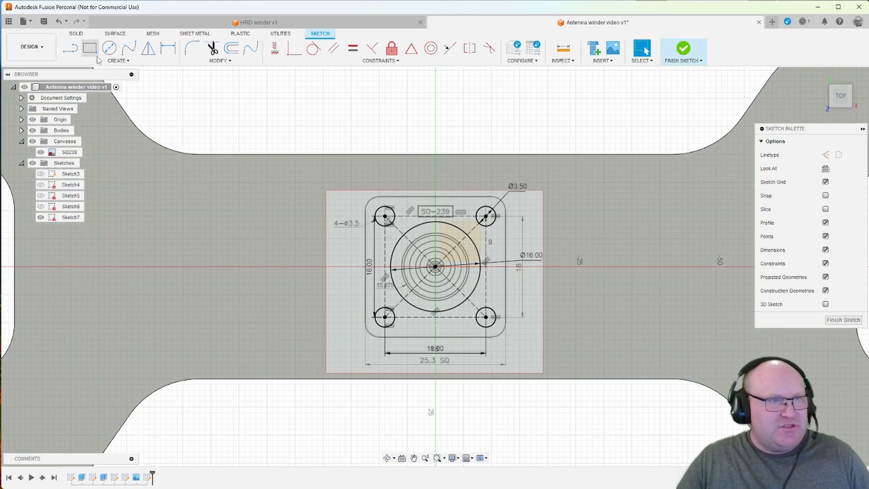
- Draw a 26 by 26 mm center rectangle from the origin around the SO-239 flange outline
{"action": "left_click", "coordinate": [102, 62]}
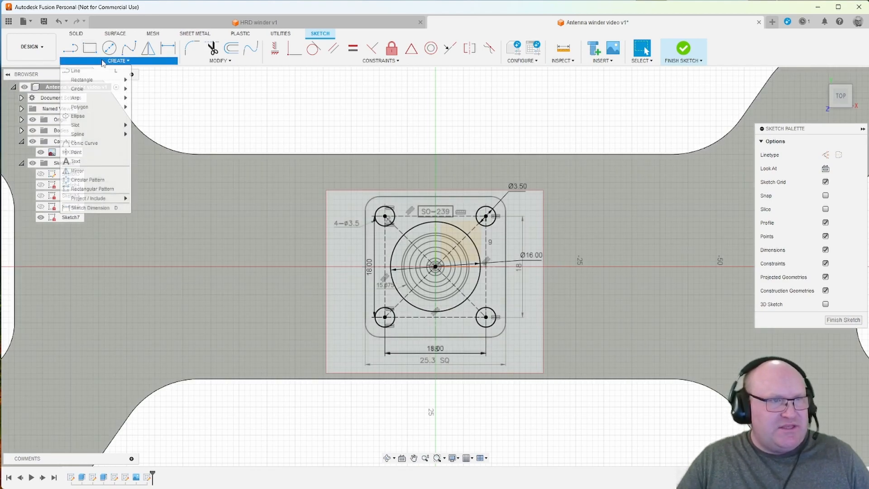
{"action": "mouse_move", "coordinate": [104, 79]}
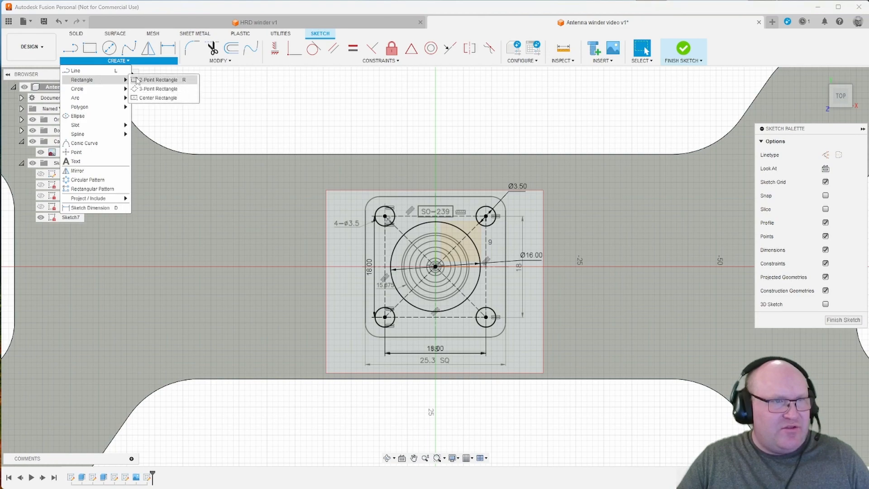
{"action": "left_click", "coordinate": [156, 98]}
{"action": "left_click", "coordinate": [436, 266]}
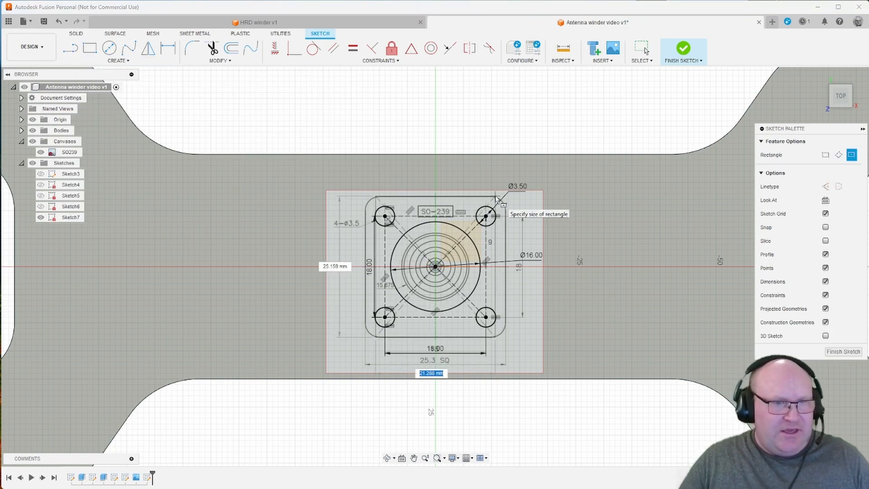
{"action": "type", "text": "26"}
{"action": "key", "text": "Tab"}
{"action": "type", "text": "26"}
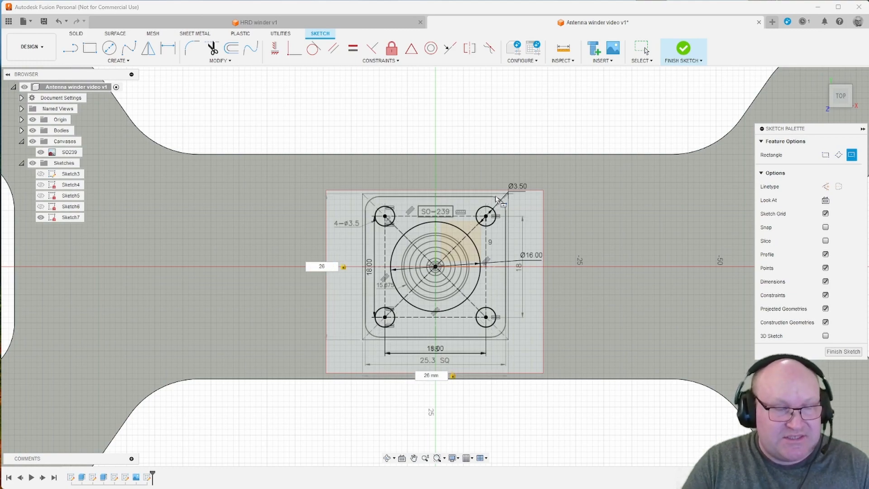
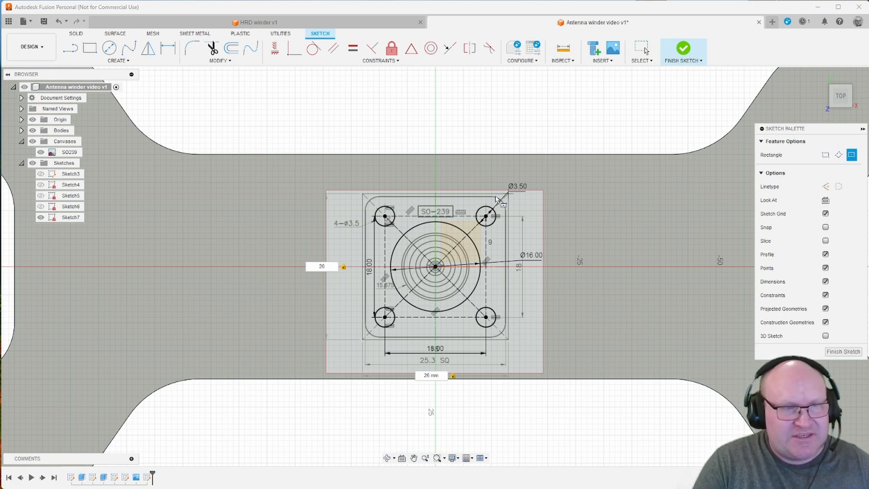
{"action": "key", "text": "Return"}
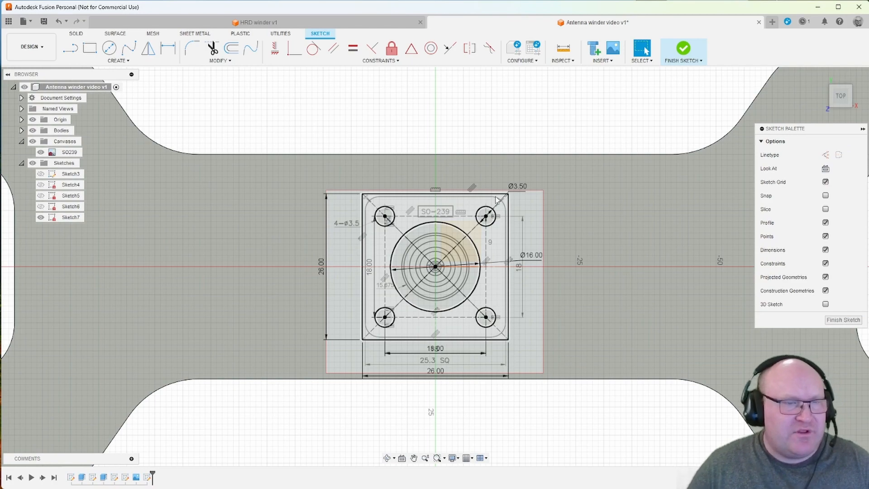
- Fillet the upper-left corner of the 26 mm flange square with a 3 mm radius
{"action": "left_click", "coordinate": [194, 53]}
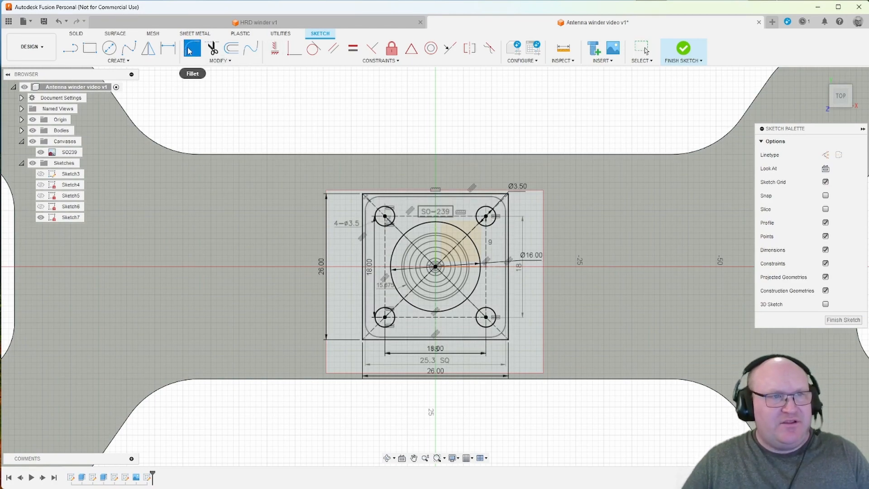
{"action": "left_click", "coordinate": [369, 195]}
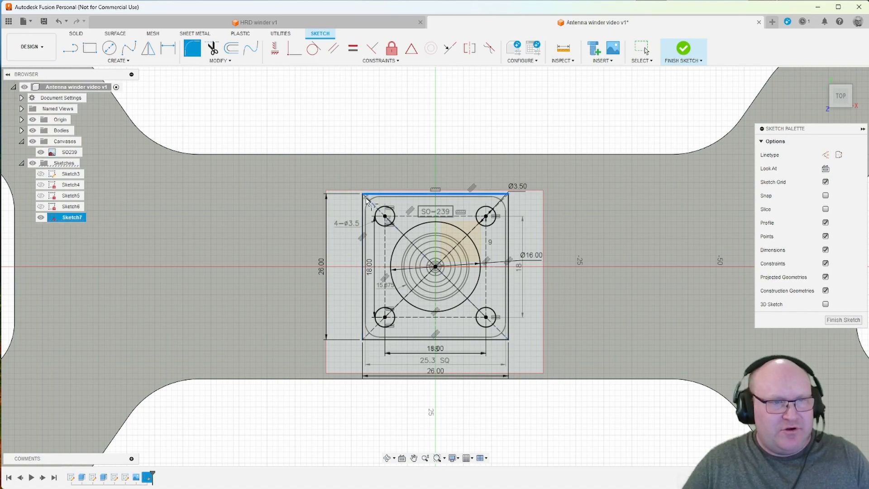
{"action": "left_click", "coordinate": [362, 211]}
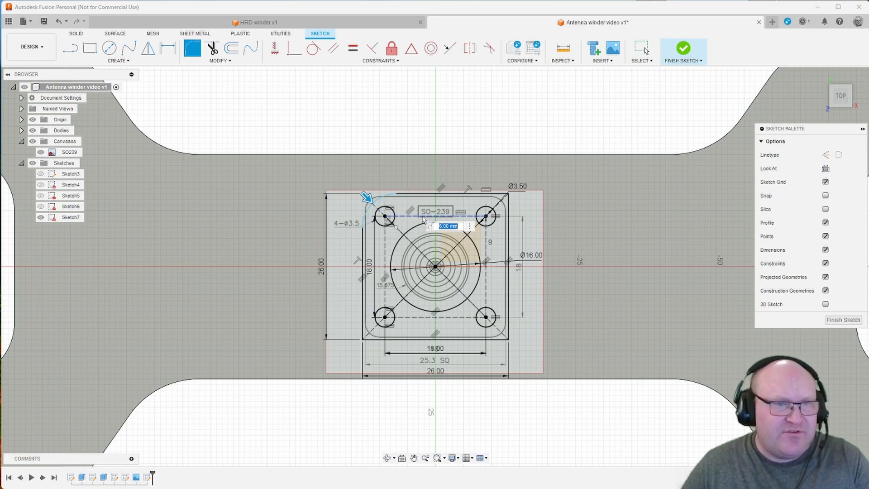
{"action": "type", "text": "1"}
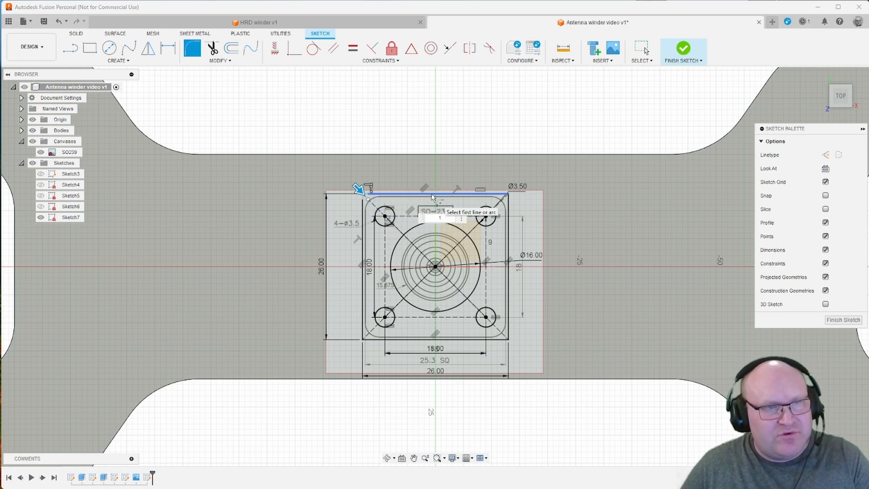
{"action": "left_click_drag", "start_coordinate": [448, 217], "coordinate": [429, 219]}
{"action": "type", "text": "2"}
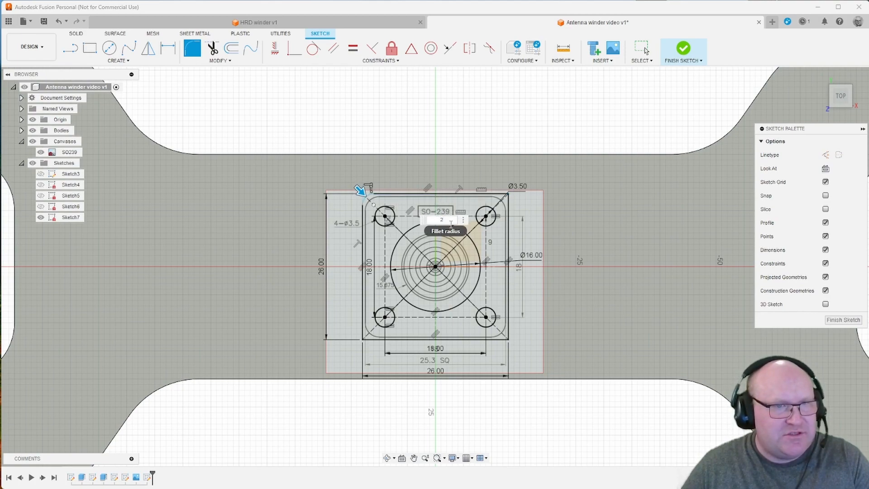
{"action": "type", "text": "3"}
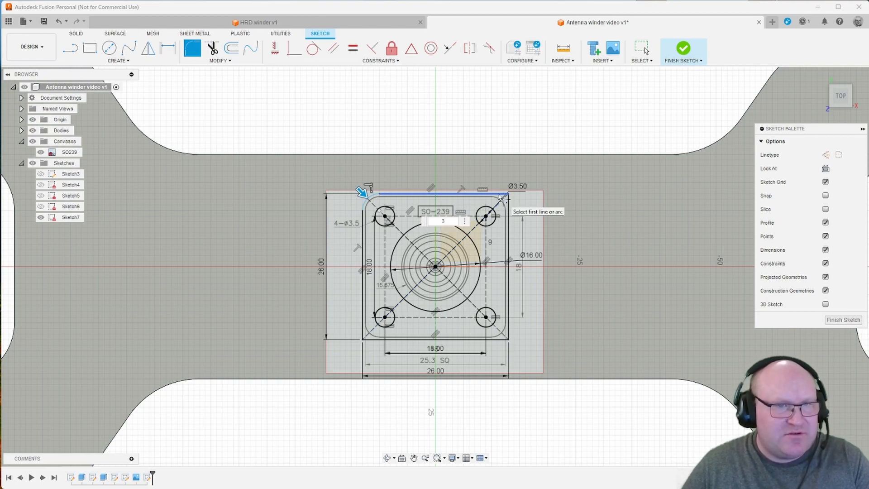
{"action": "key", "text": "Return"}
- Fillet the flange square's other three corners with the same 3 mm radius
{"action": "left_click", "coordinate": [507, 206]}
{"action": "left_click", "coordinate": [508, 325]}
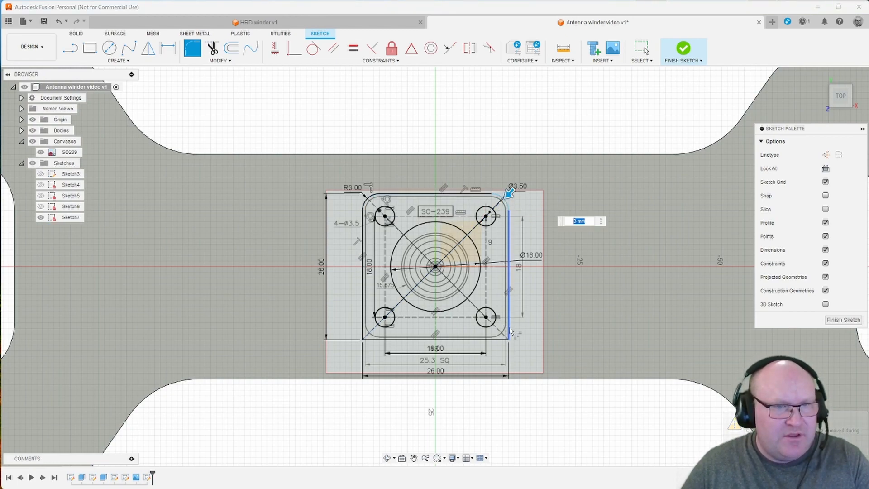
{"action": "left_click", "coordinate": [505, 338]}
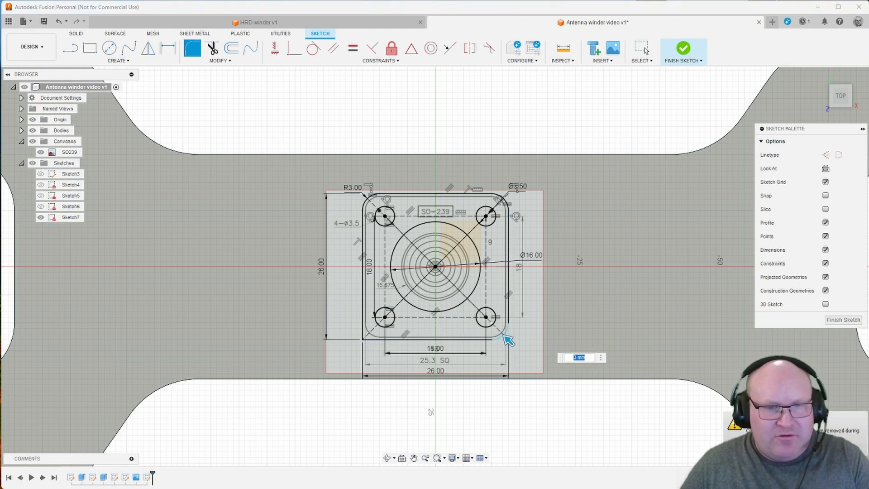
{"action": "left_click", "coordinate": [374, 339]}
{"action": "left_click", "coordinate": [364, 320]}
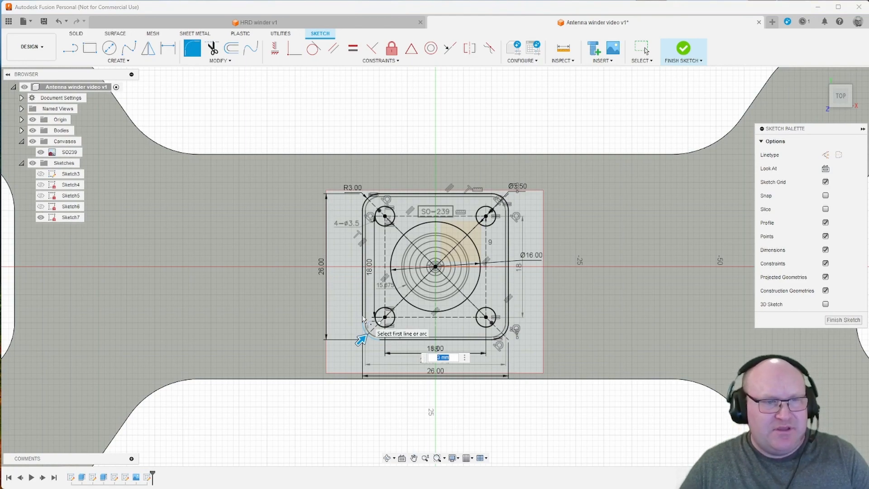
{"action": "key", "text": "Return"}
{"action": "key", "text": "Escape"}
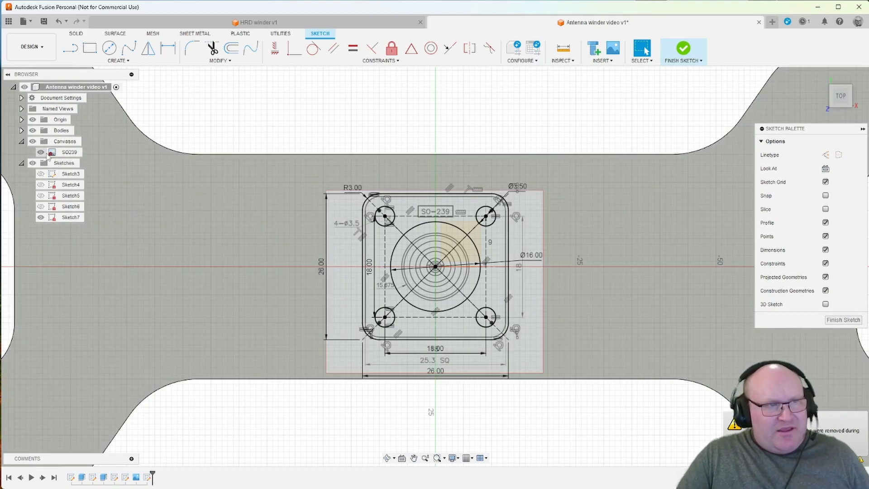
- Hide the SO239 canvas and finish the connector sketch
{"action": "left_click", "coordinate": [44, 154]}
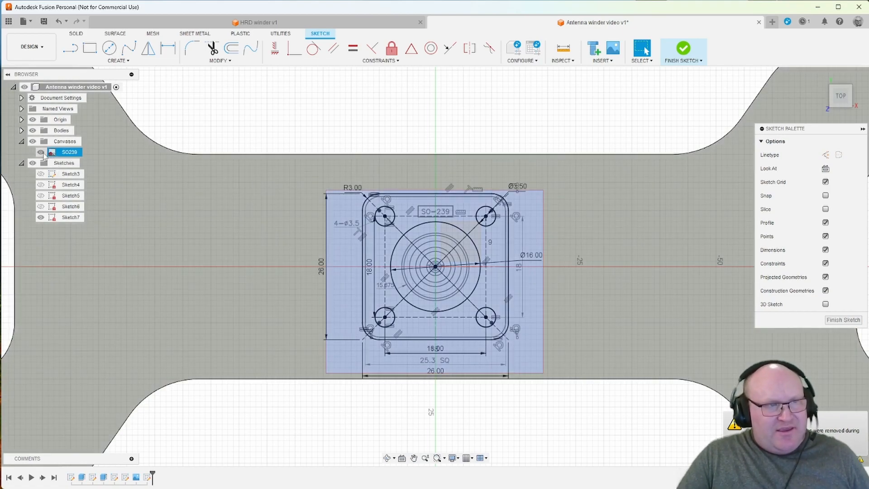
{"action": "left_click", "coordinate": [41, 153]}
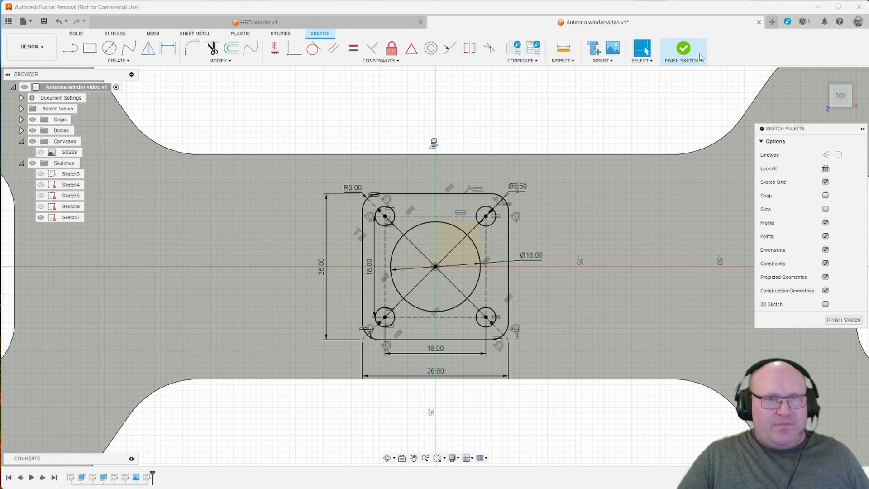
{"action": "left_click", "coordinate": [685, 51]}
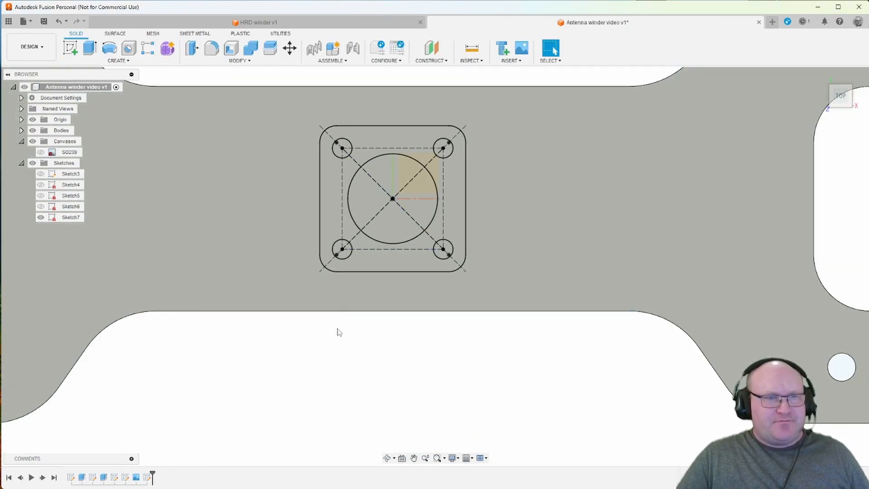
- Extrude the central circle and the four mounting-hole circles by -5 mm as a cut through the plate
{"action": "middle_click_drag", "start_coordinate": [319, 296], "coordinate": [331, 257], "text": "shift"}
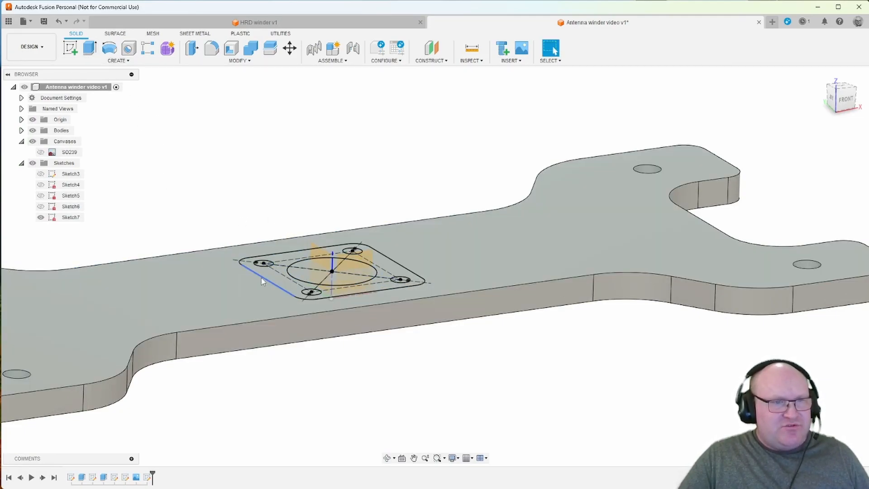
{"action": "left_click", "coordinate": [90, 48]}
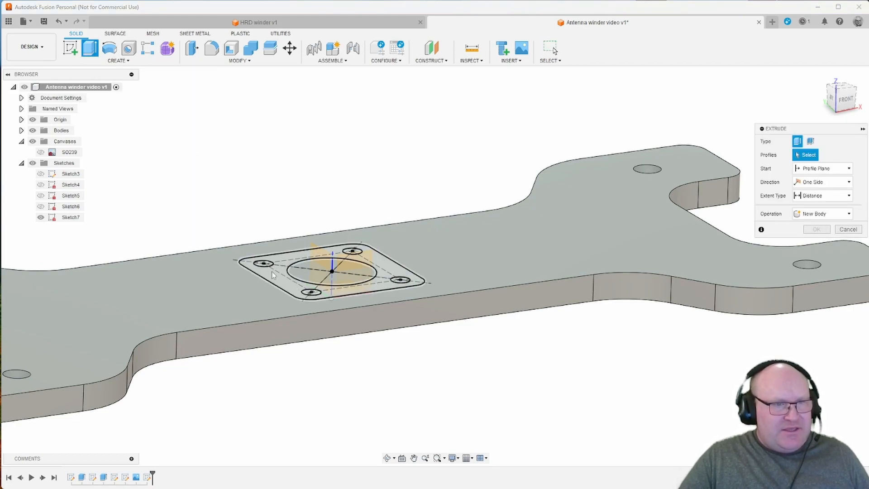
{"action": "left_click", "coordinate": [320, 272]}
{"action": "left_click", "coordinate": [328, 275]}
{"action": "left_click", "coordinate": [352, 251]}
{"action": "left_click", "coordinate": [400, 279]}
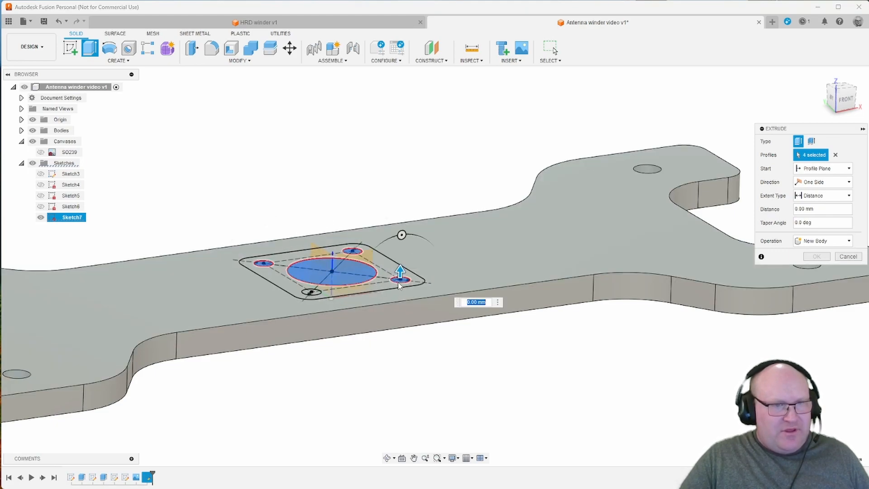
{"action": "left_click", "coordinate": [318, 294]}
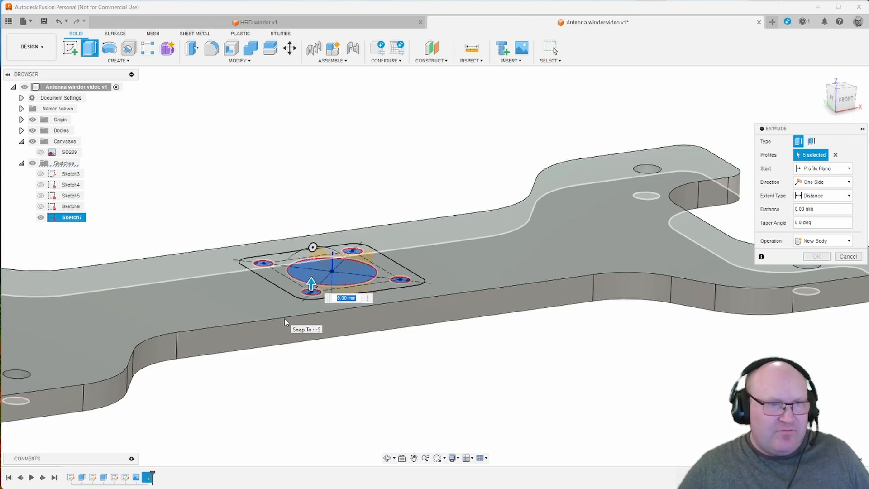
{"action": "left_click_drag", "start_coordinate": [311, 283], "coordinate": [309, 337]}
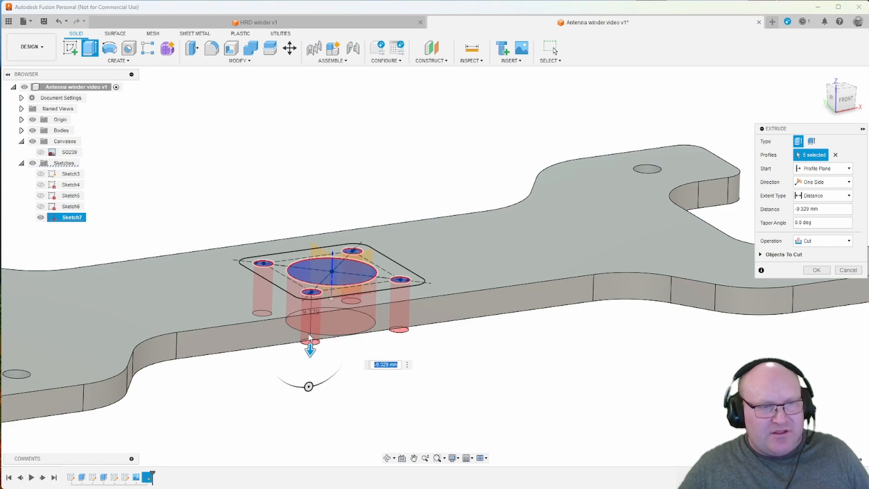
{"action": "key", "text": "BackSpace"}
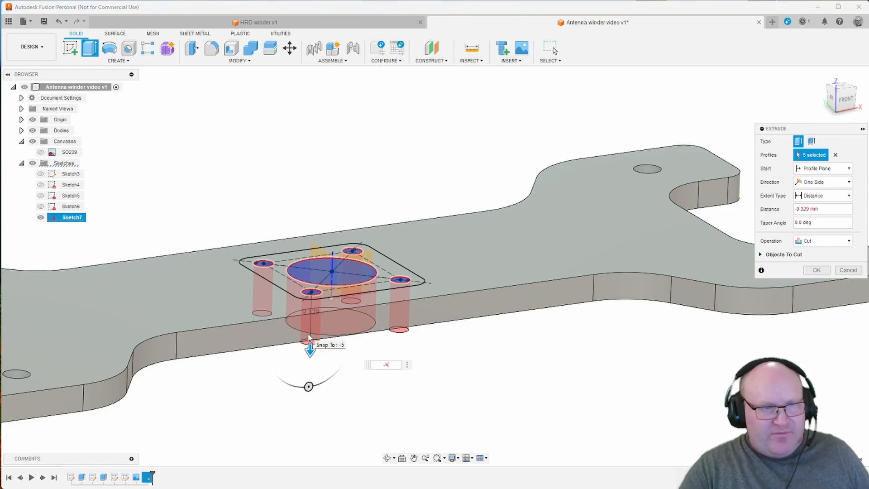
{"action": "key", "text": "Return"}
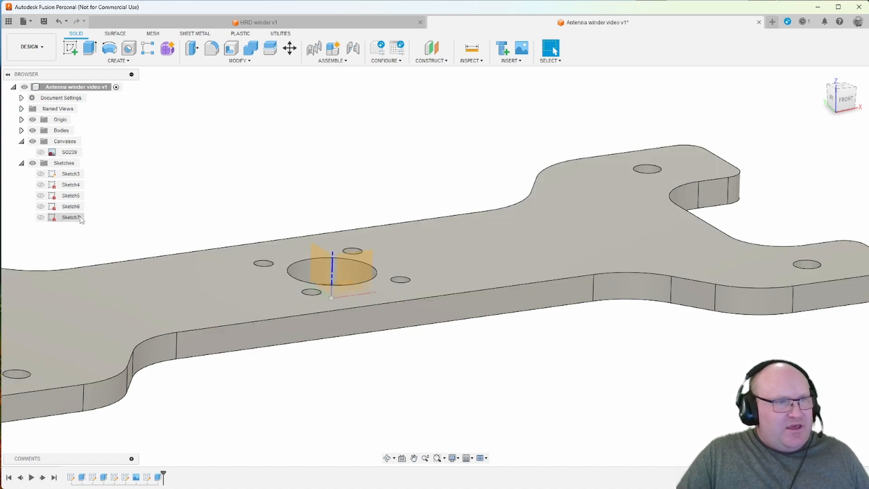
- Show Sketch7 again and extrude the rounded flange profile by -3 mm as a cut to recess the connector
{"action": "left_click", "coordinate": [40, 217]}
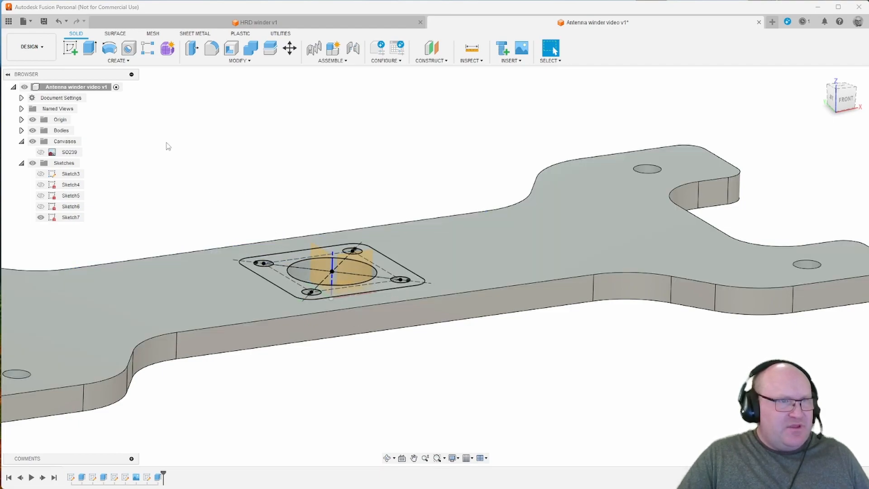
{"action": "left_click", "coordinate": [92, 51]}
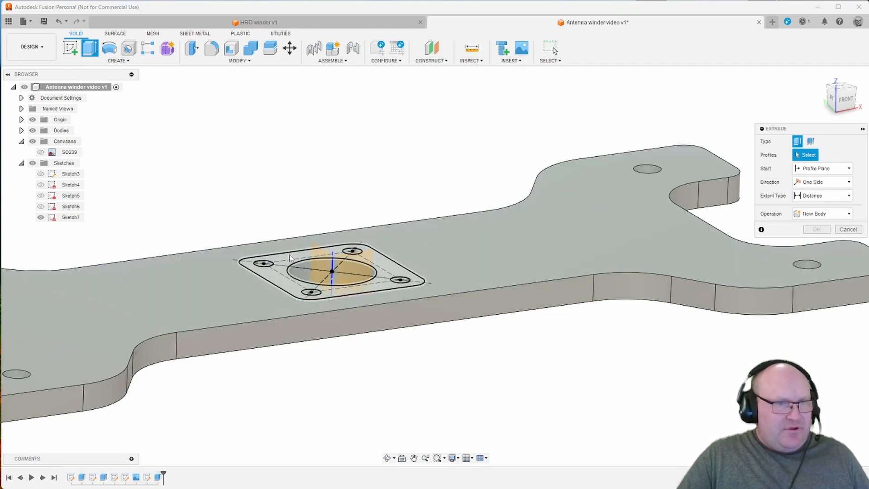
{"action": "left_click", "coordinate": [290, 258]}
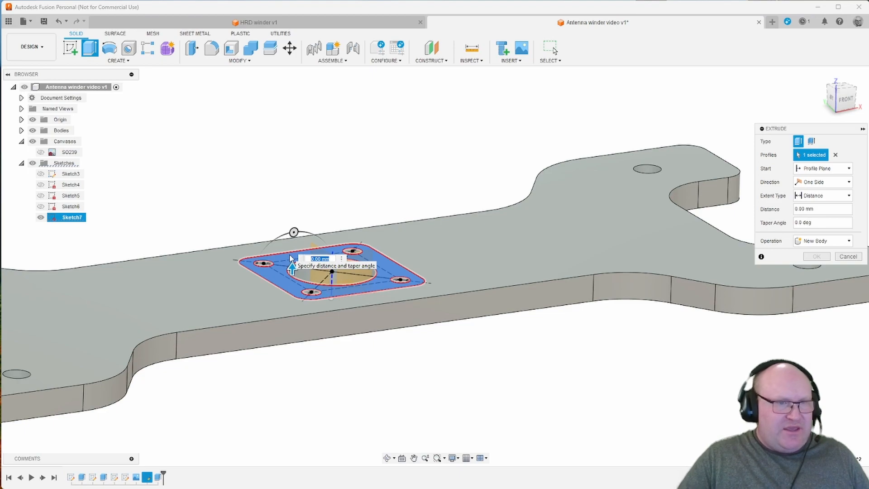
{"action": "key", "text": "BackSpace"}
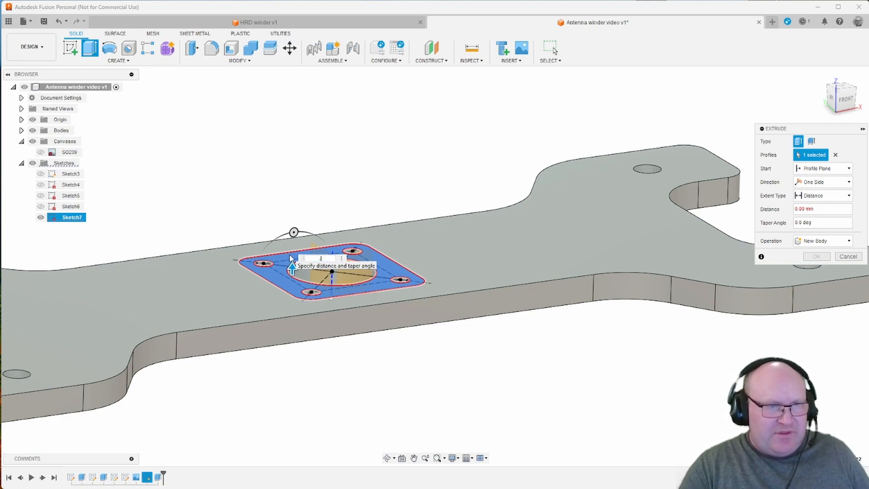
{"action": "type", "text": "-3"}
{"action": "key", "text": "Return"}
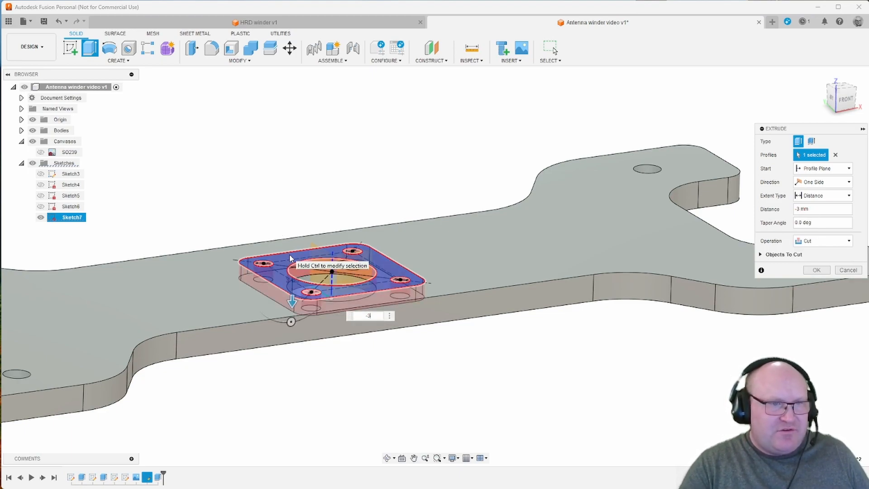
{"action": "key", "text": "Return"}
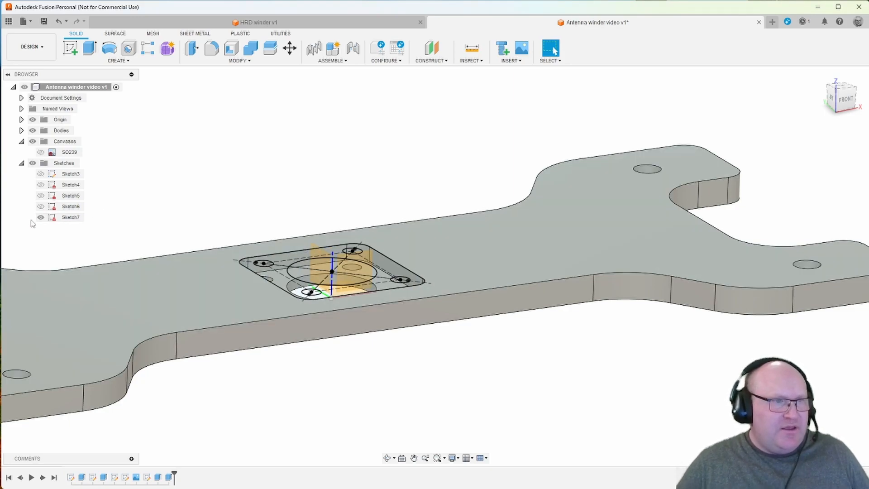
- Hide Sketch7 and the origin geometry, and look over the whole winder with its connector recess
{"action": "left_click", "coordinate": [41, 217]}
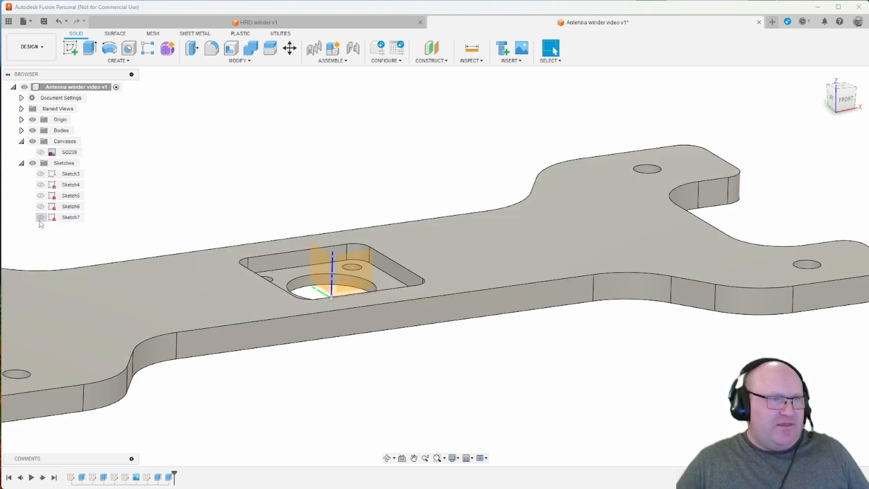
{"action": "left_click", "coordinate": [32, 120]}
{"action": "middle_click_drag", "start_coordinate": [283, 120], "coordinate": [270, 172], "text": "shift"}
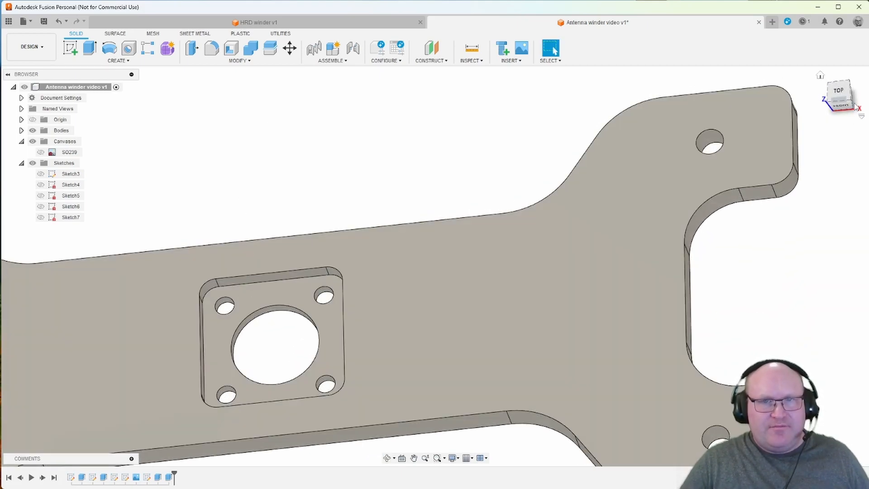
{"action": "left_click", "coordinate": [853, 108]}
{"action": "middle_click_drag", "start_coordinate": [425, 374], "coordinate": [450, 363], "text": "shift"}
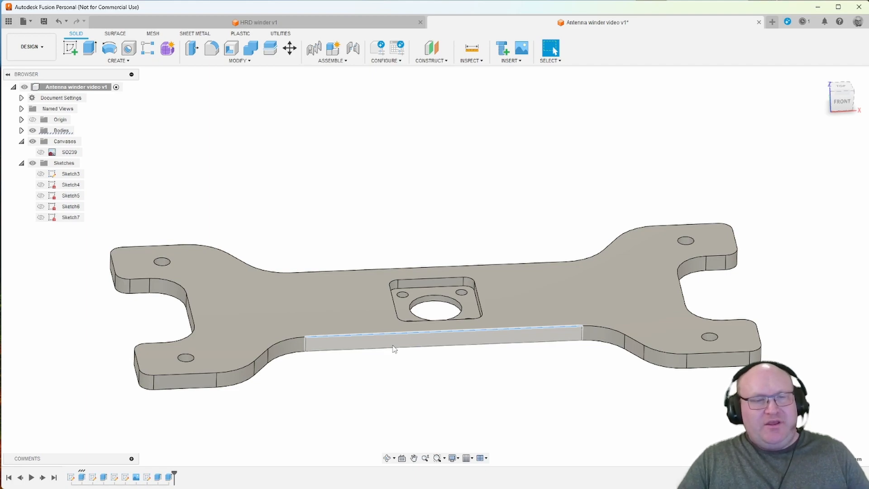
{"action": "left_click", "coordinate": [322, 239]}
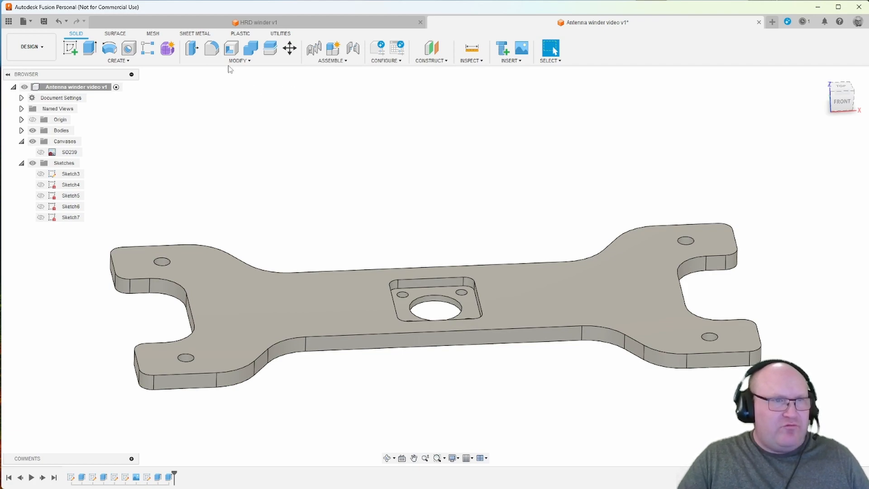
- Fillet the outer perimeter edge of the winder's top face with a 1 mm radius
{"action": "left_click", "coordinate": [212, 48]}
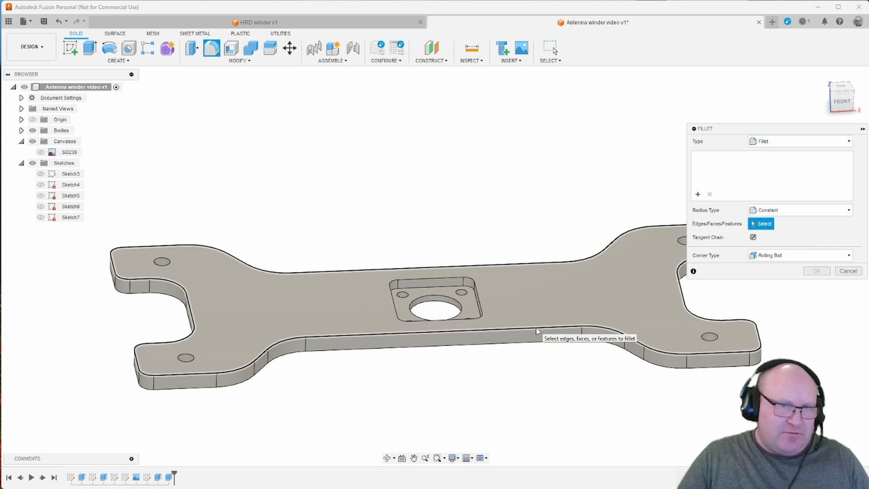
{"action": "left_click", "coordinate": [536, 329]}
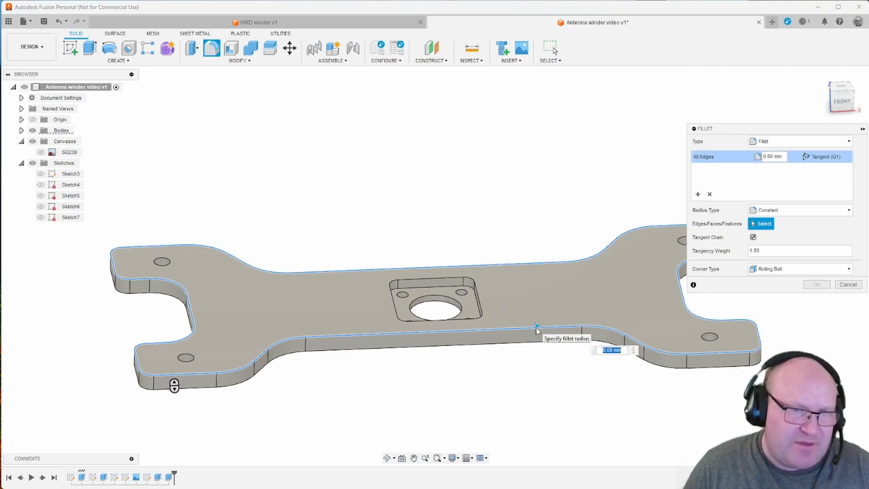
{"action": "type", "text": "1"}
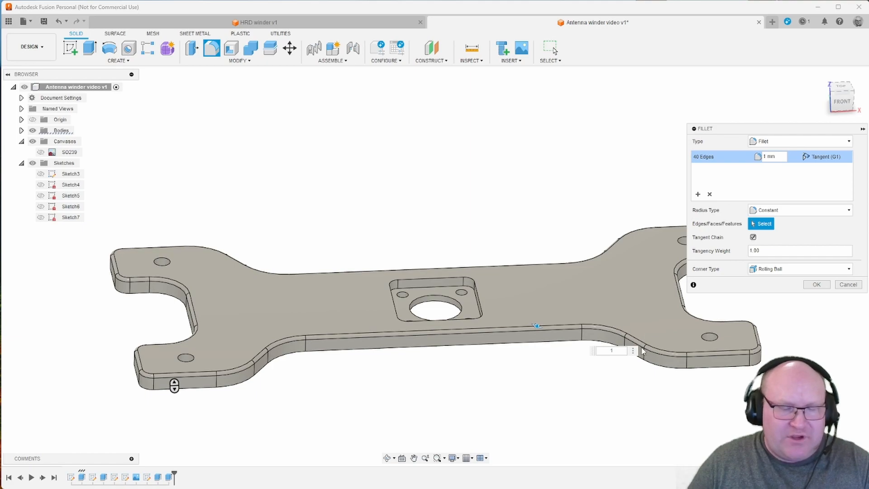
{"action": "key", "text": "Return"}
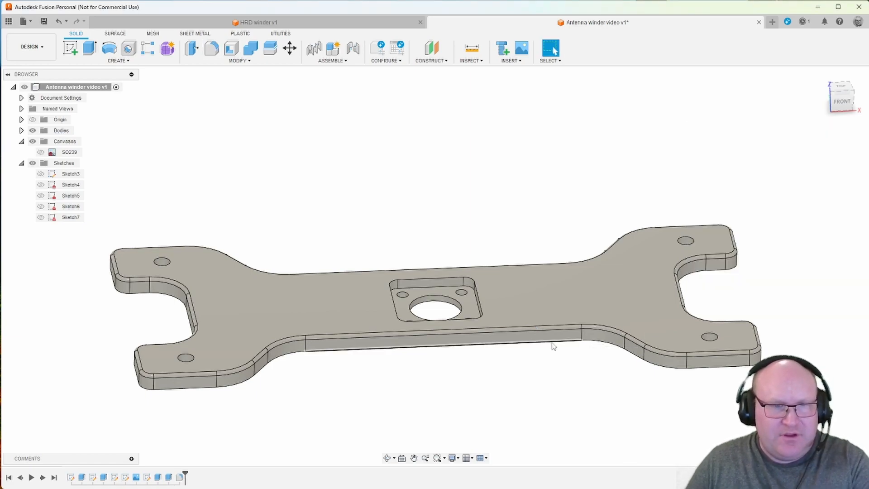
- Fillet the outer perimeter edge of the winder's bottom face with a 1 mm radius
{"action": "left_click", "coordinate": [210, 53]}
{"action": "left_click", "coordinate": [327, 358]}
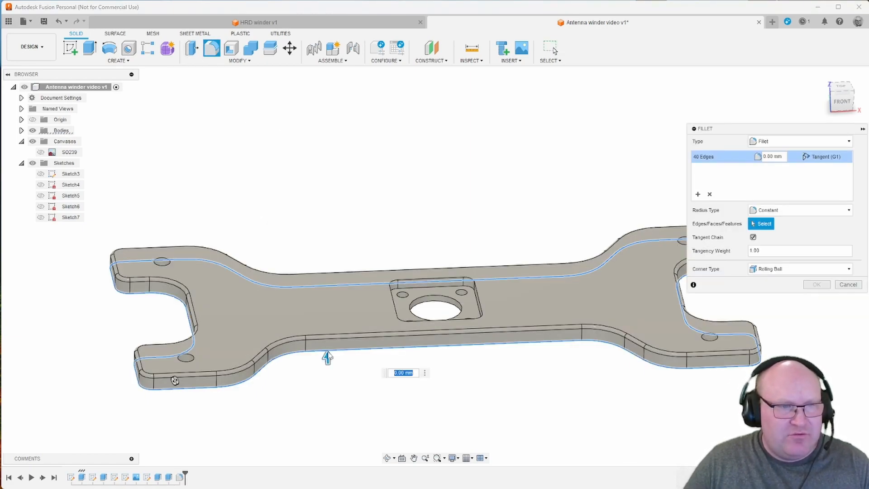
{"action": "type", "text": "1"}
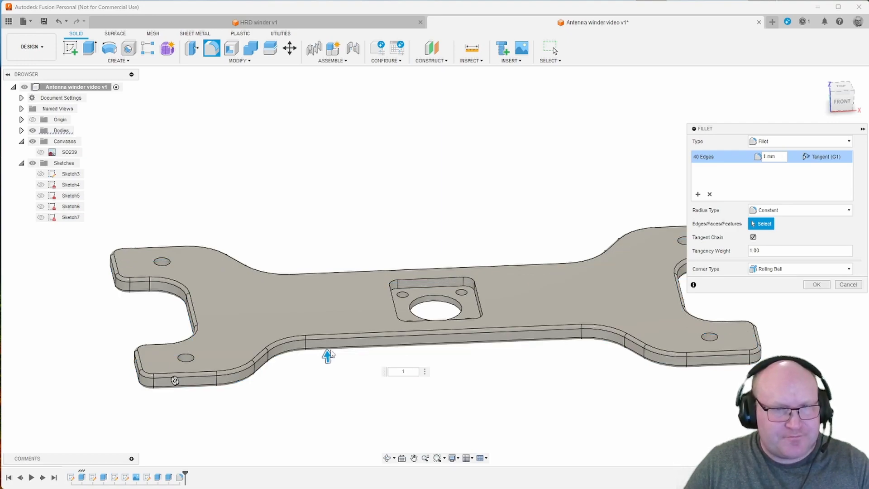
{"action": "key", "text": "Return"}
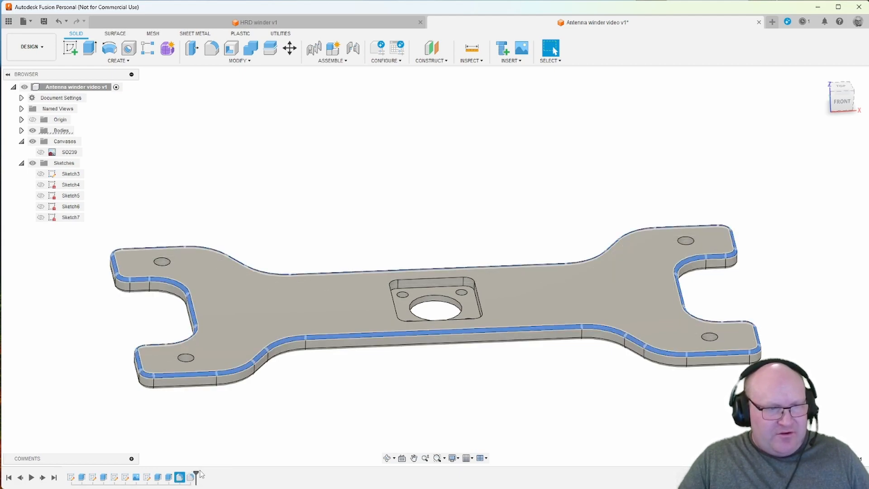
- Delete both perimeter fillets, the top-face one and the bottom-face one, from the design history
{"action": "mouse_move", "coordinate": [194, 473]}
{"action": "left_mouse_down"}
{"action": "mouse_move", "coordinate": [184, 474]}
{"action": "mouse_move", "coordinate": [195, 474]}
{"action": "left_mouse_up"}
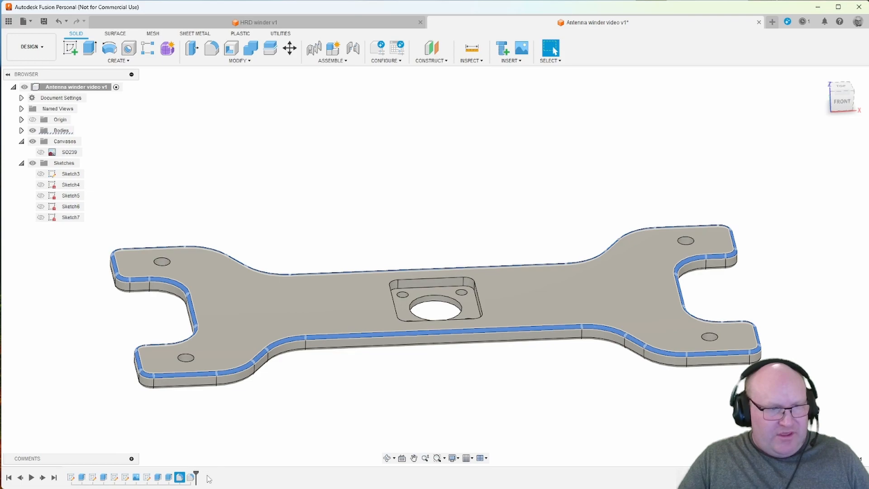
{"action": "left_click", "coordinate": [180, 478]}
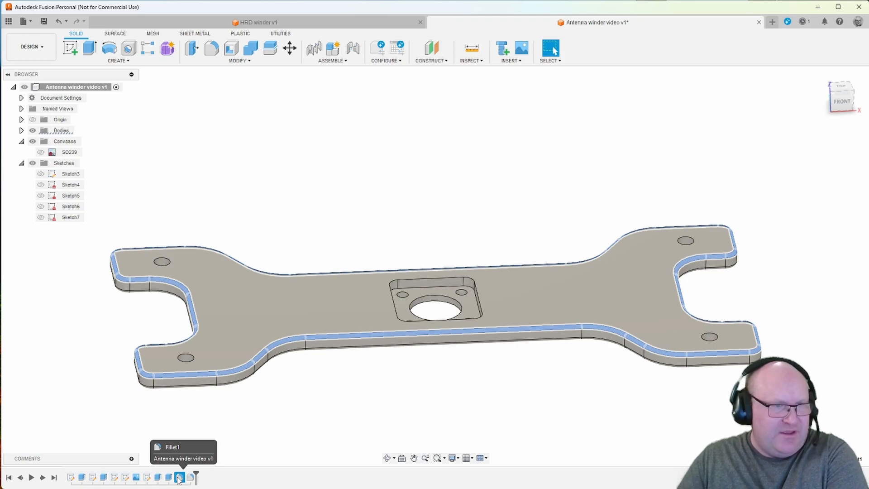
{"action": "key", "text": "Delete"}
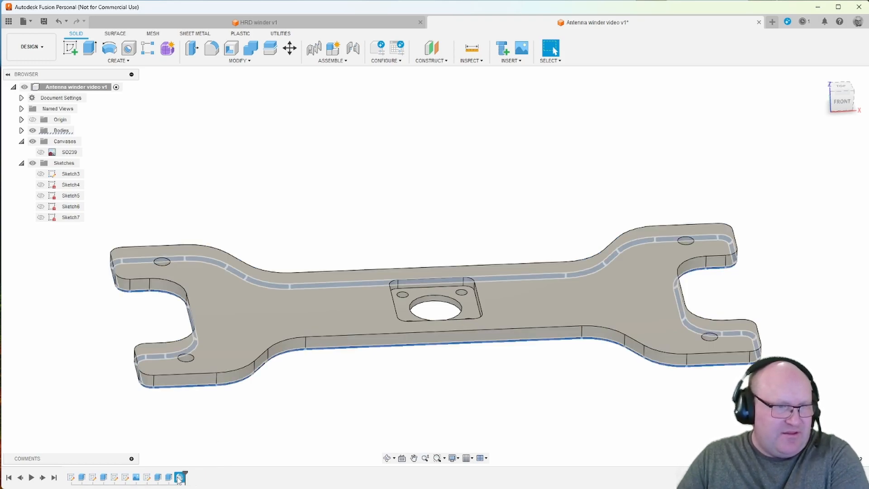
{"action": "key", "text": "Delete"}
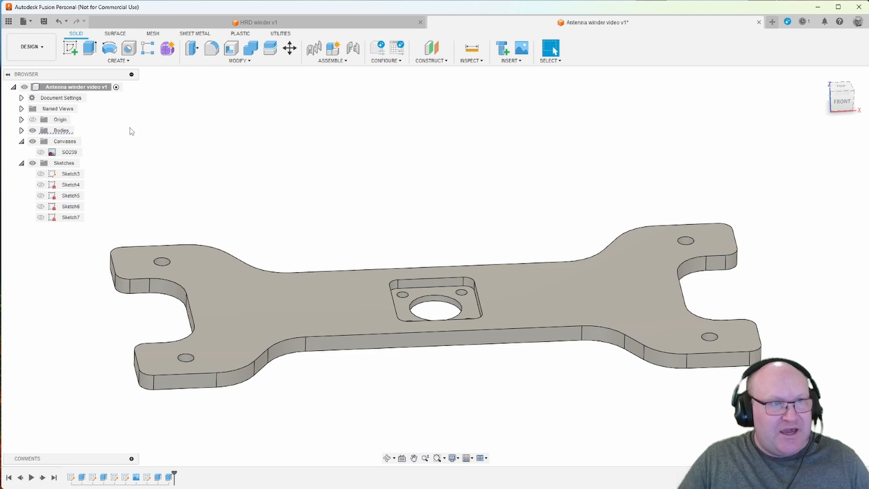
- Start a fillet on the winder's whole top face, covering its outline, holes and connector recess, with a 1 mm radius
{"action": "left_click", "coordinate": [211, 47]}
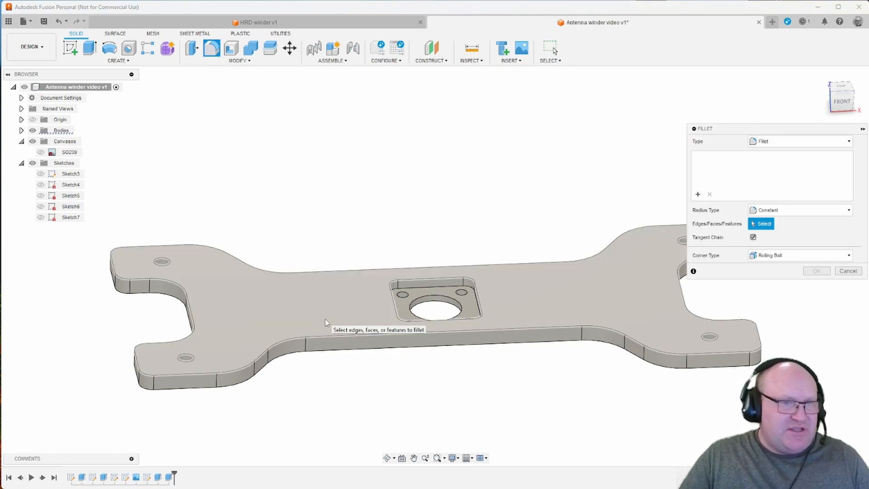
{"action": "left_click", "coordinate": [325, 320]}
{"action": "type", "text": "1"}
{"action": "key", "text": "Return"}
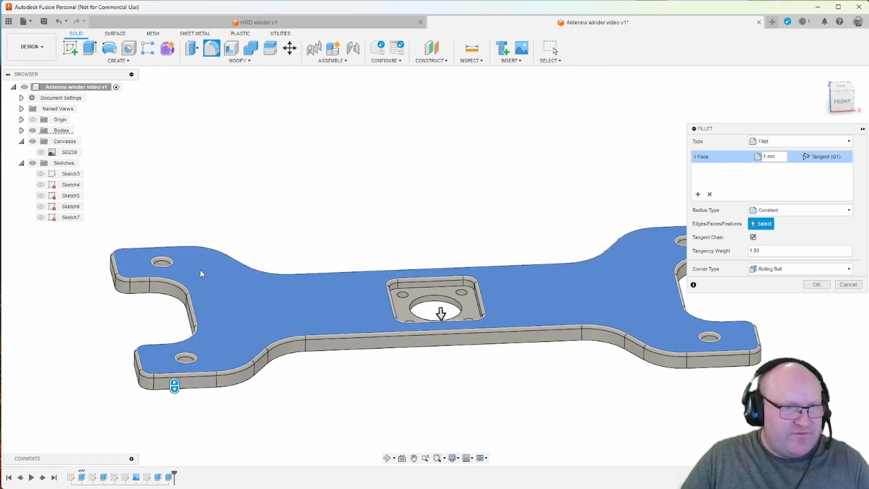
- Add the winder's whole bottom face to the fillet as a second selection set with a 1 mm radius and complete it
{"action": "middle_click_drag", "start_coordinate": [387, 399], "coordinate": [401, 276], "text": "shift"}
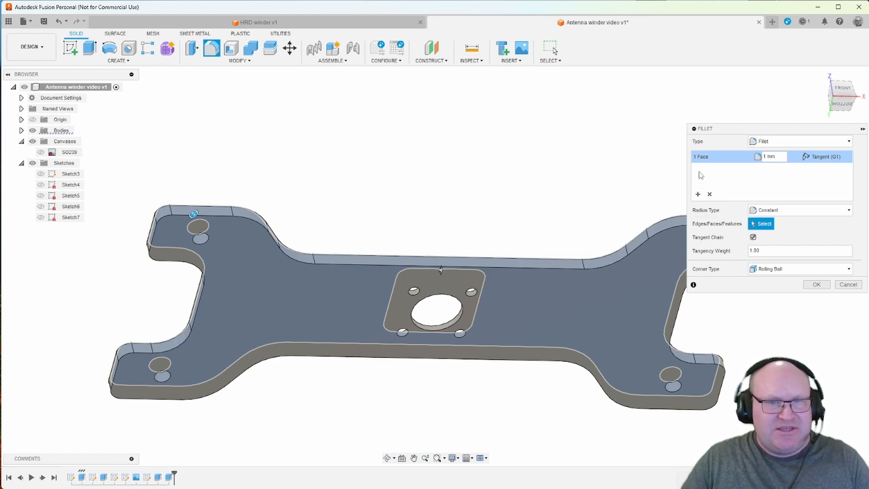
{"action": "left_click", "coordinate": [698, 195]}
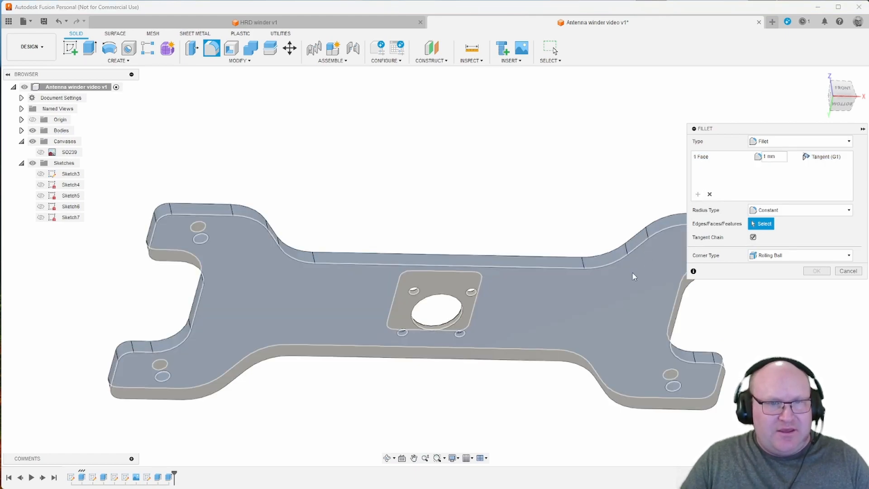
{"action": "left_click", "coordinate": [633, 273]}
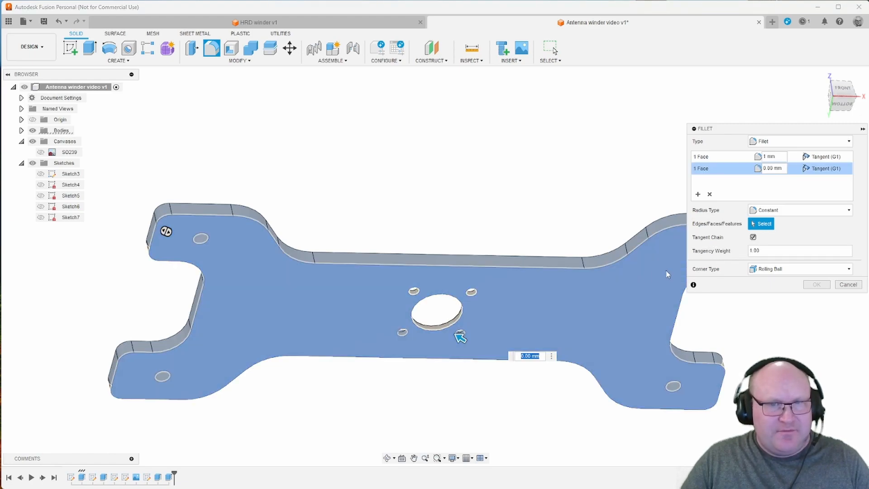
{"action": "left_click_drag", "start_coordinate": [767, 169], "coordinate": [761, 169]}
{"action": "type", "text": "1"}
{"action": "left_click", "coordinate": [817, 284]}
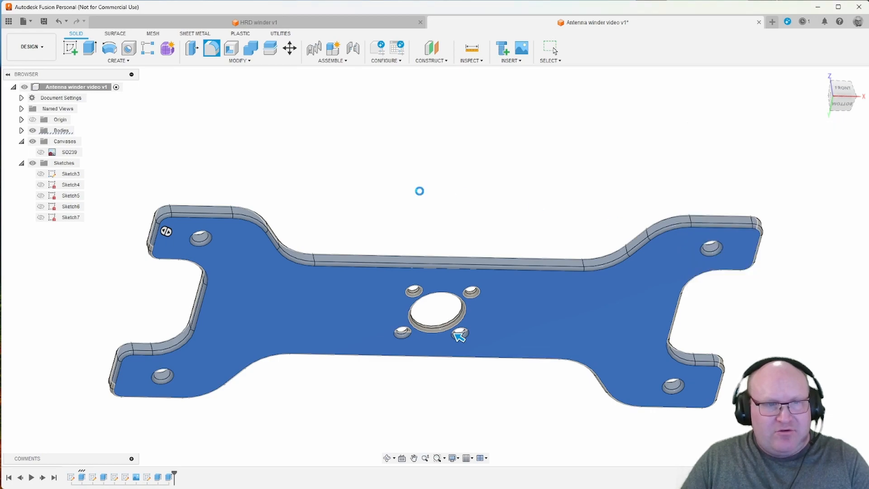
{"action": "middle_click_drag", "start_coordinate": [425, 194], "coordinate": [454, 217], "text": "shift"}
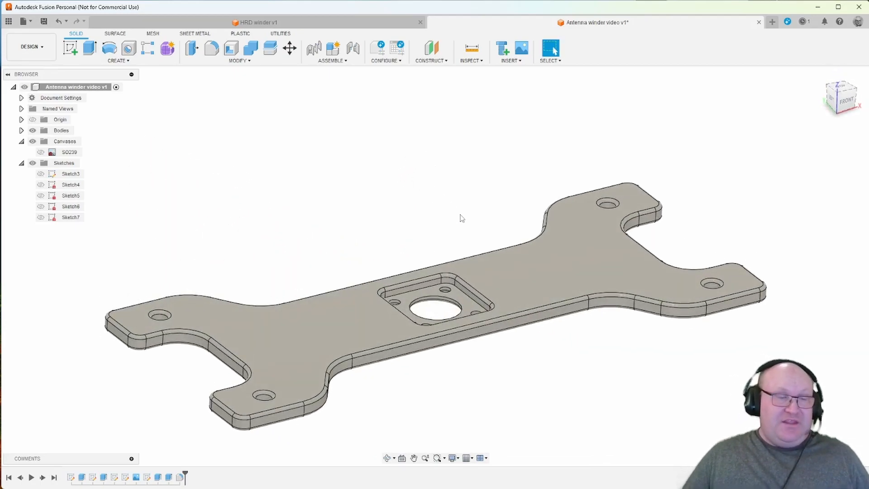
- Save Body2 as a binary STL mesh in millimetres with High refinement, named Body2, in the computer's 240422 Antenna winder folder
{"action": "left_click", "coordinate": [21, 130]}
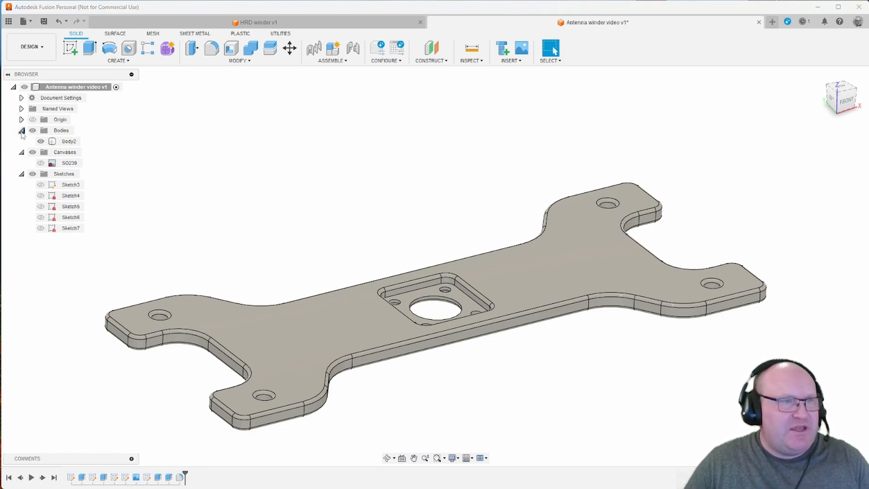
{"action": "right_click", "coordinate": [65, 142]}
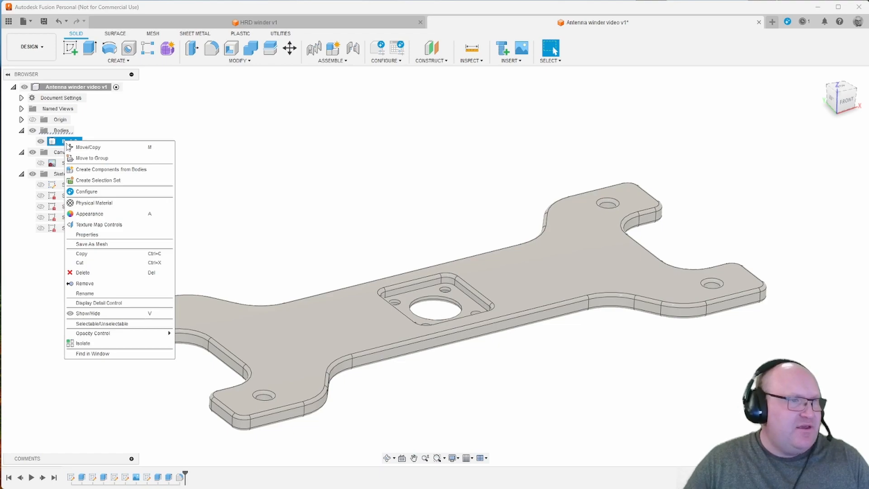
{"action": "left_click", "coordinate": [92, 244]}
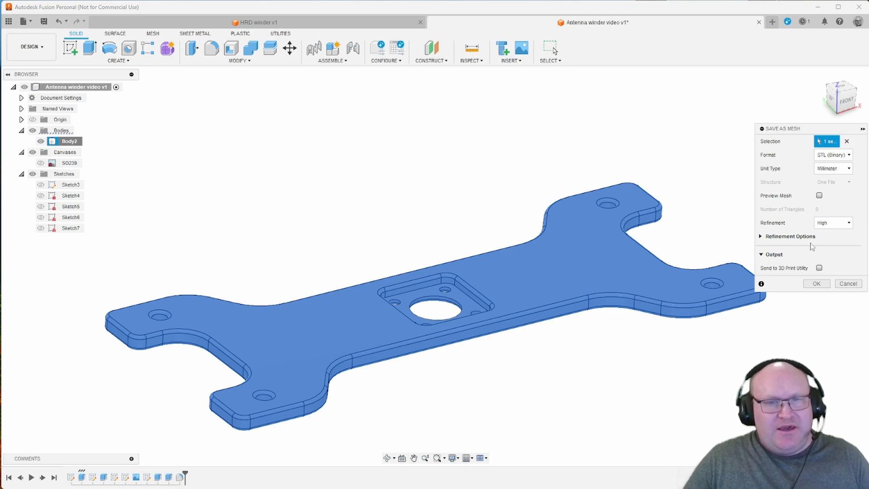
{"action": "left_click", "coordinate": [830, 227]}
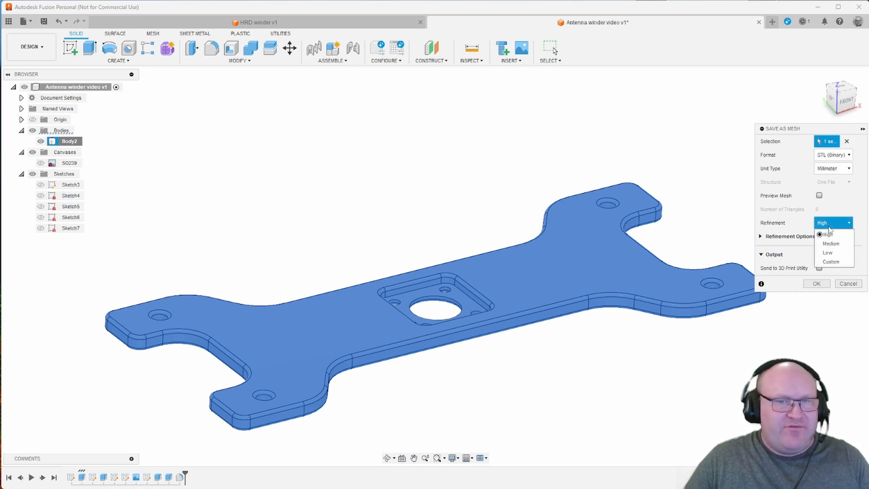
{"action": "left_click", "coordinate": [830, 230]}
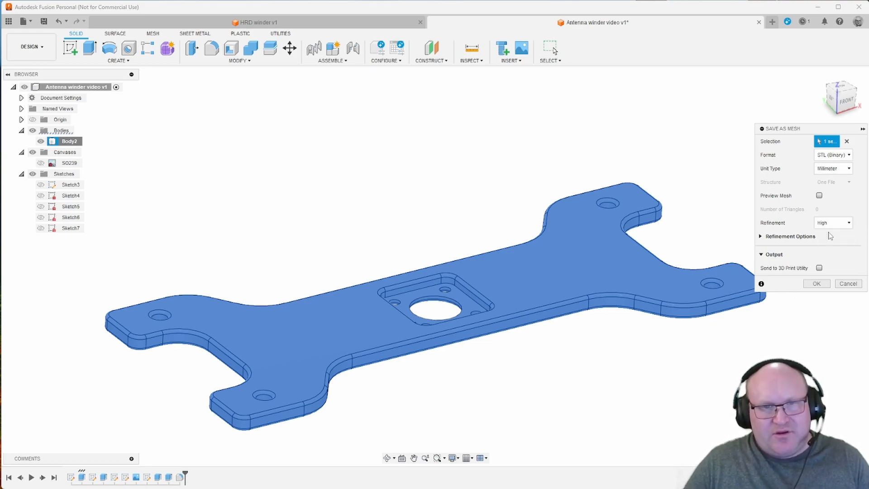
{"action": "left_click", "coordinate": [817, 284]}
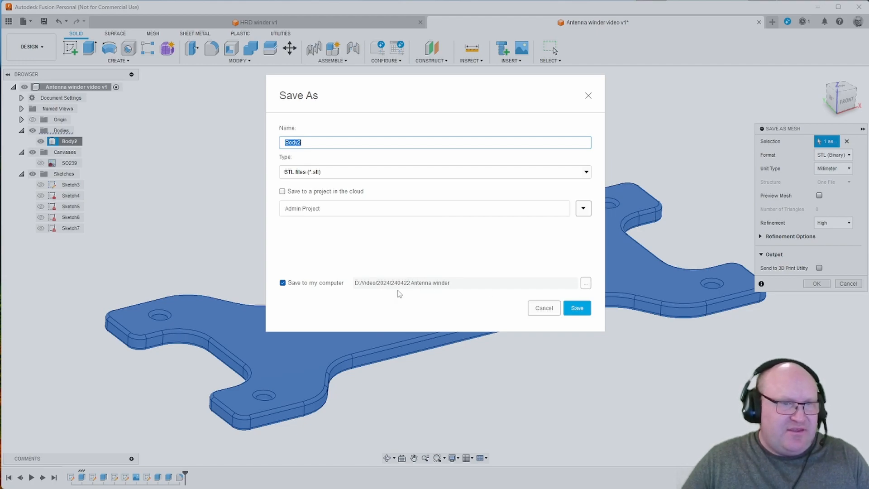
{"action": "left_click", "coordinate": [572, 312]}
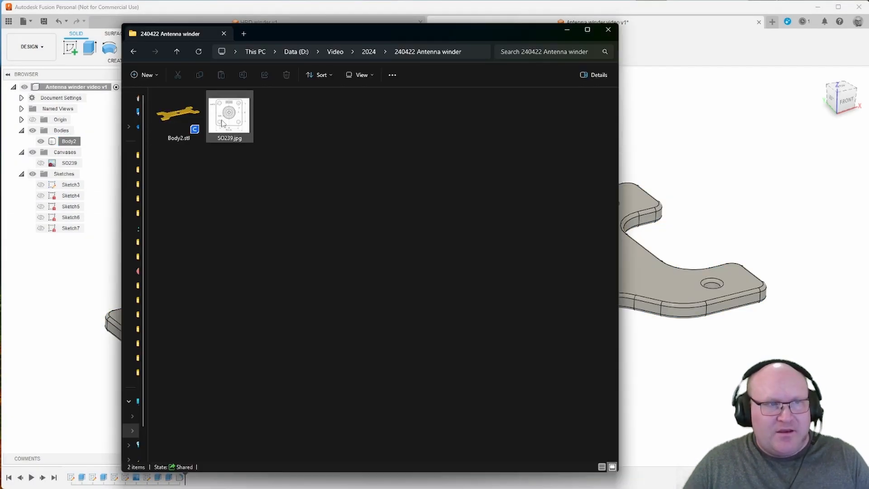
- Open Body2.stl from the 240422 Antenna winder folder in UltiMaker Cura and slice it for the Creality Ender-5
{"action": "left_click", "coordinate": [192, 122]}
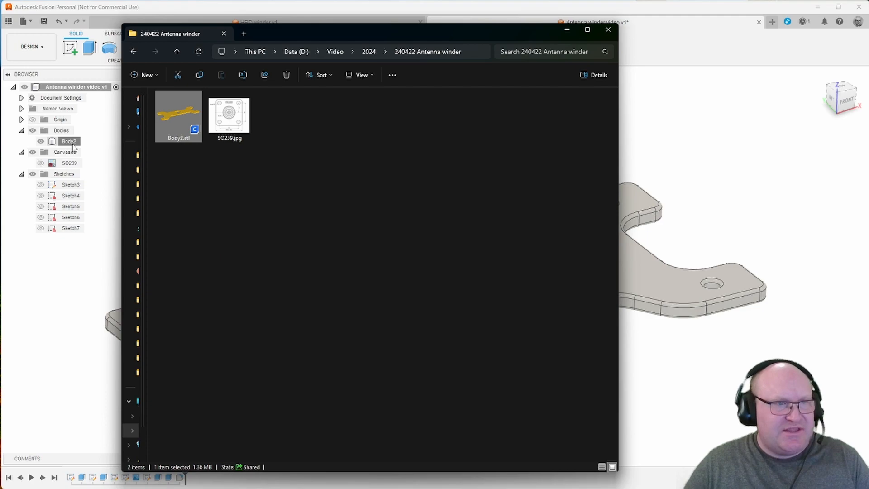
{"action": "double_click", "coordinate": [177, 119]}
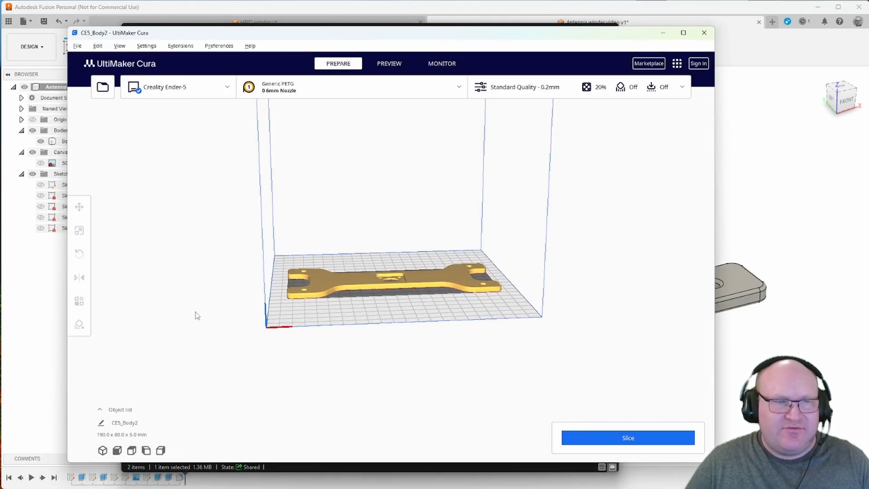
{"action": "middle_click_drag", "start_coordinate": [195, 312], "coordinate": [218, 318]}
{"action": "right_click_drag", "start_coordinate": [335, 326], "coordinate": [392, 346]}
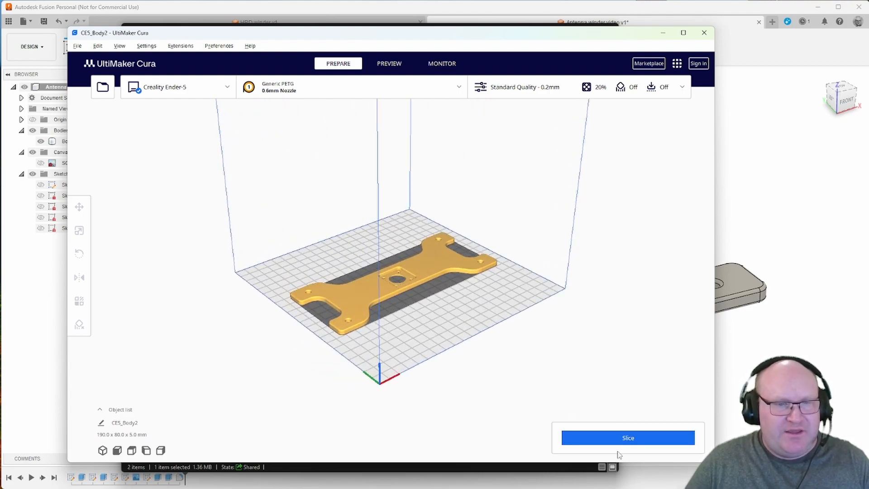
{"action": "left_click", "coordinate": [613, 440]}
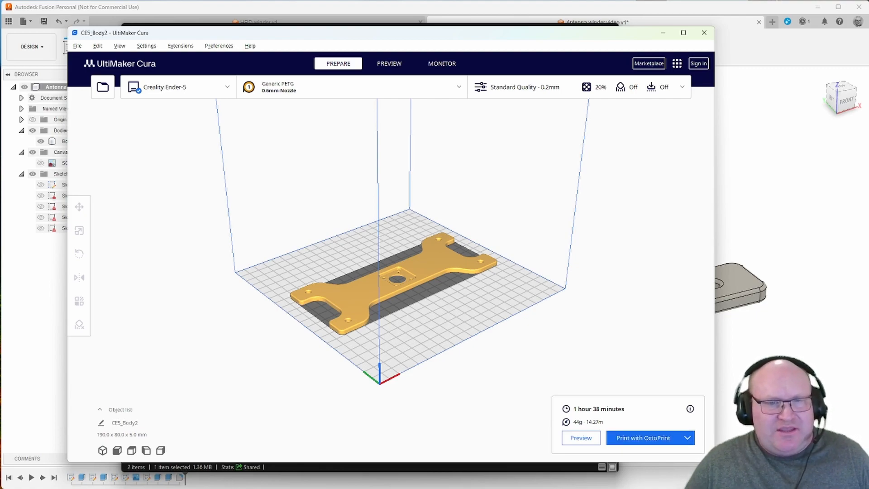
- Switch back to Fusion and open Sketch3, the winder outline, for editing
{"action": "left_click", "coordinate": [736, 384]}
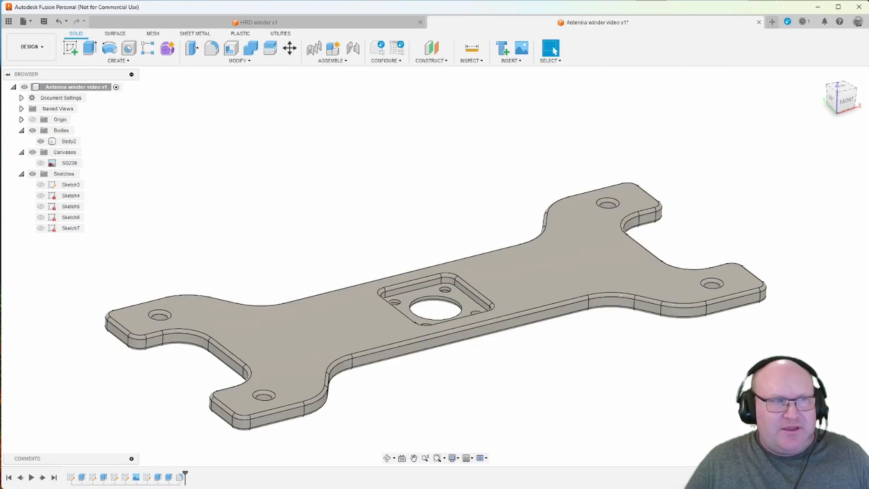
{"action": "left_click", "coordinate": [72, 196]}
{"action": "right_click", "coordinate": [72, 185]}
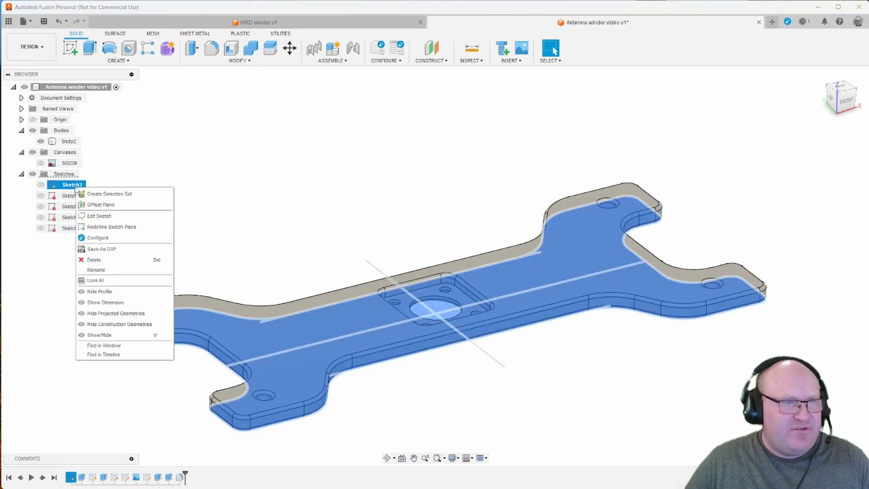
{"action": "left_click", "coordinate": [108, 216]}
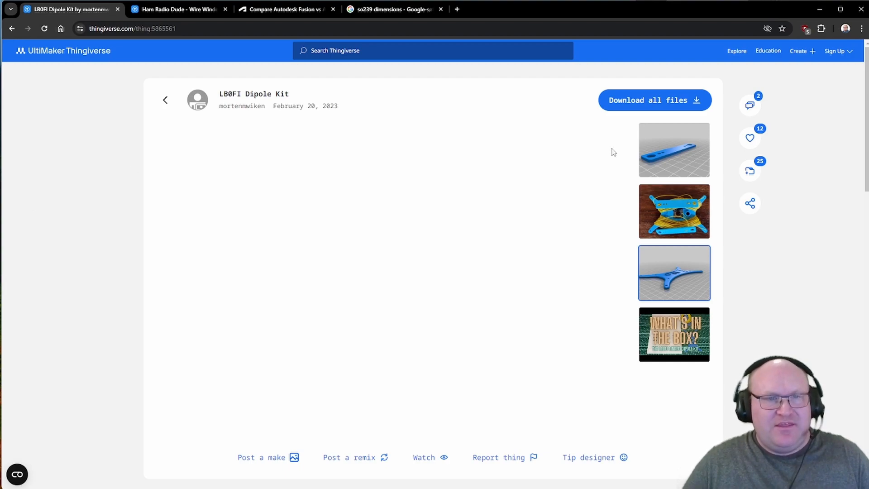
- Examine the curved shape of the LB0FI_Dipole_Center.stl model in Thingiverse's 3D viewer and return to Fusion
{"action": "left_click", "coordinate": [610, 149]}
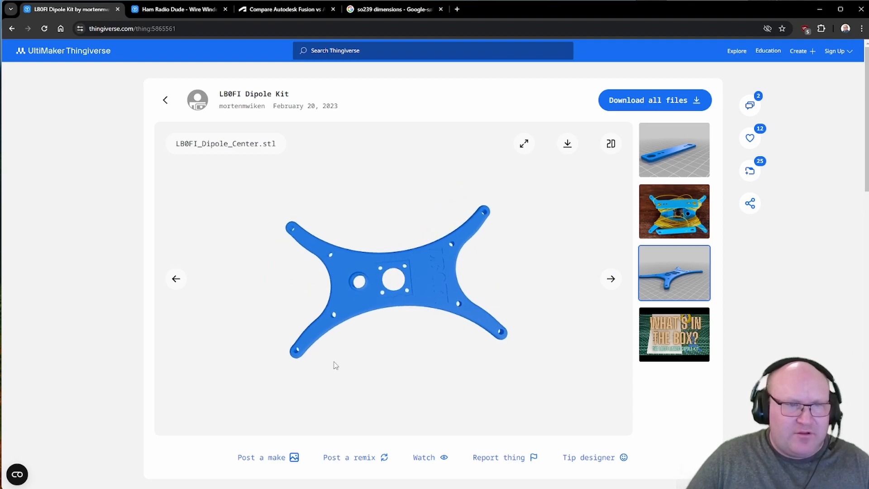
{"action": "left_click_drag", "start_coordinate": [354, 342], "coordinate": [383, 290]}
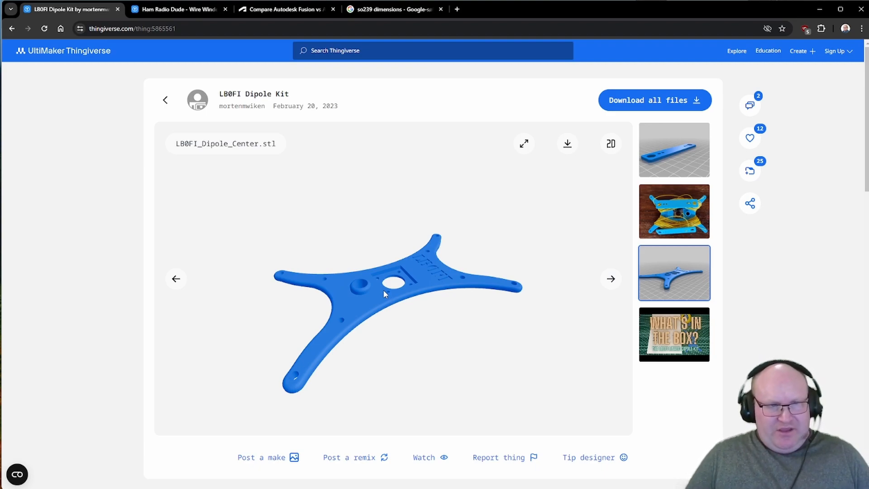
{"action": "key", "text": "alt+Tab"}
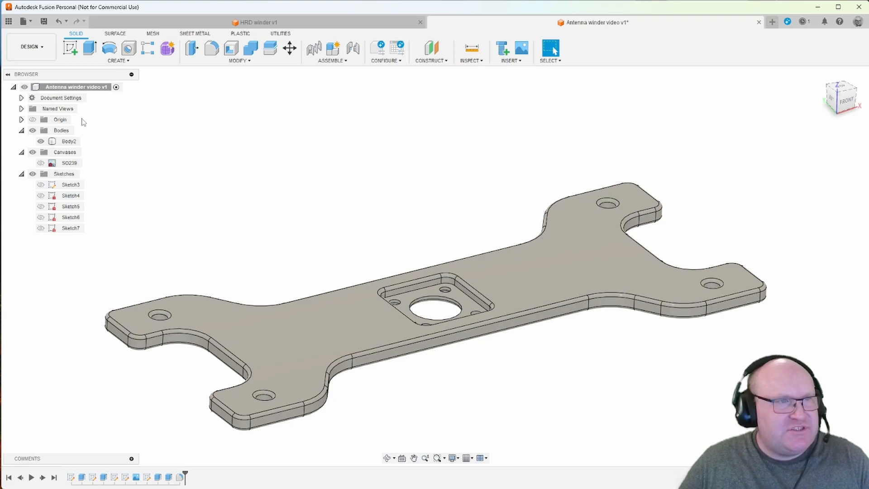
- Start a new sketch on the winder's top face and draw a wavy five-point fit-point spline above its upper long edge
{"action": "left_click", "coordinate": [73, 50]}
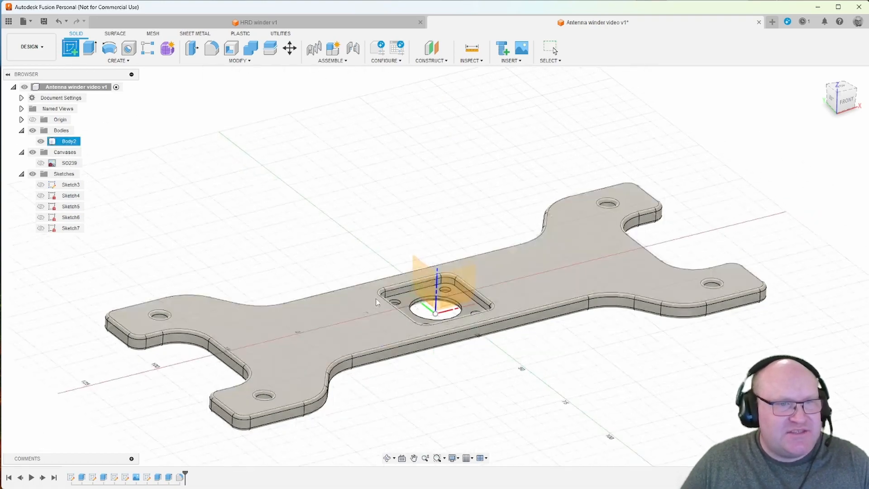
{"action": "left_click", "coordinate": [311, 341]}
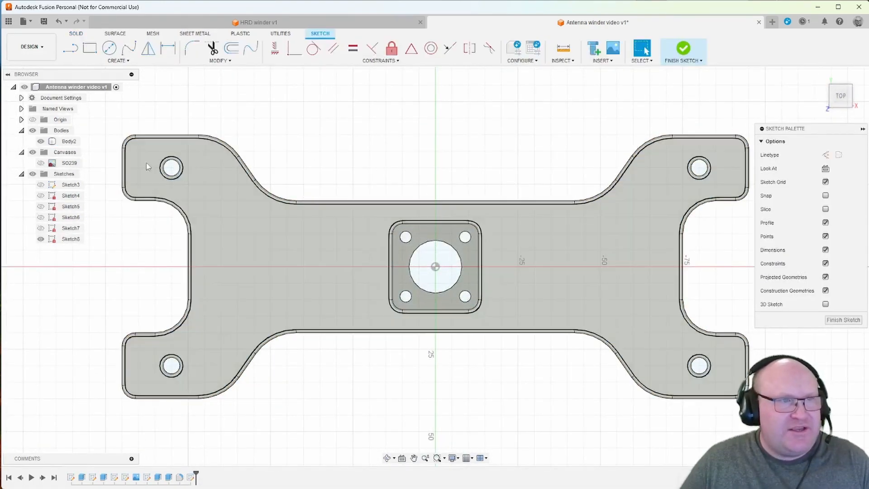
{"action": "left_click", "coordinate": [127, 48]}
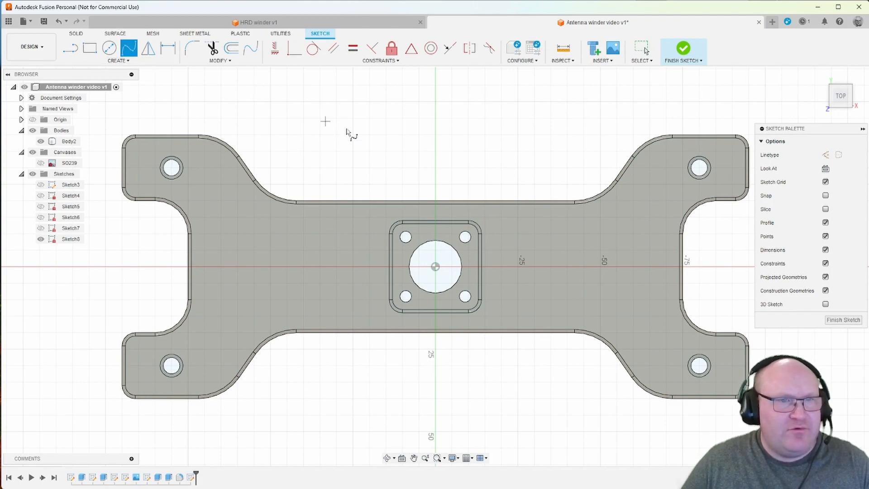
{"action": "left_click", "coordinate": [494, 183]}
{"action": "left_click", "coordinate": [454, 148]}
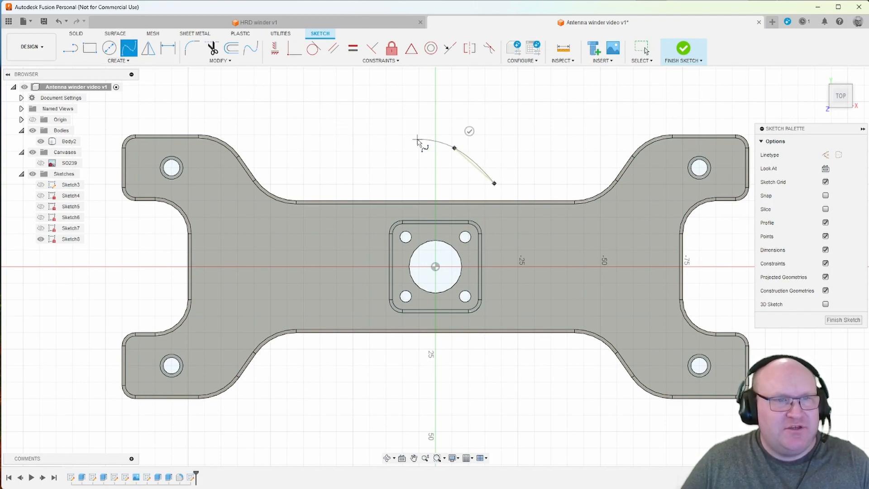
{"action": "left_click", "coordinate": [374, 177]}
{"action": "left_click", "coordinate": [289, 133]}
{"action": "double_click", "coordinate": [209, 108]}
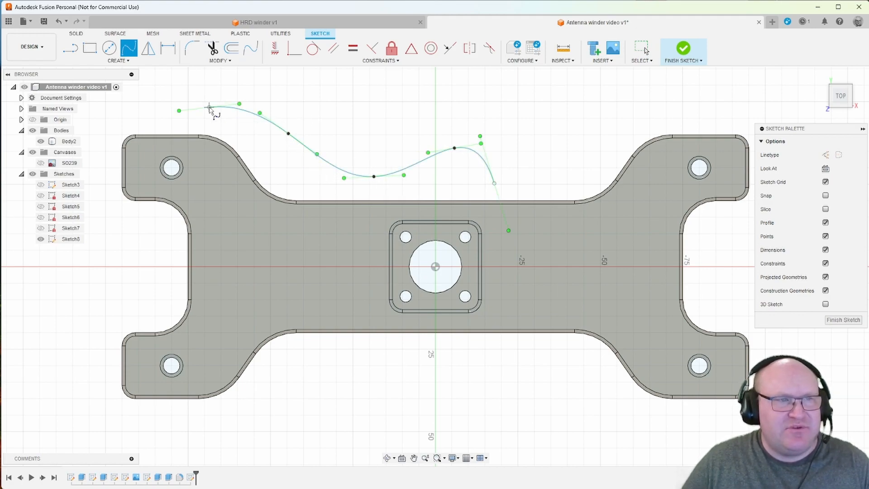